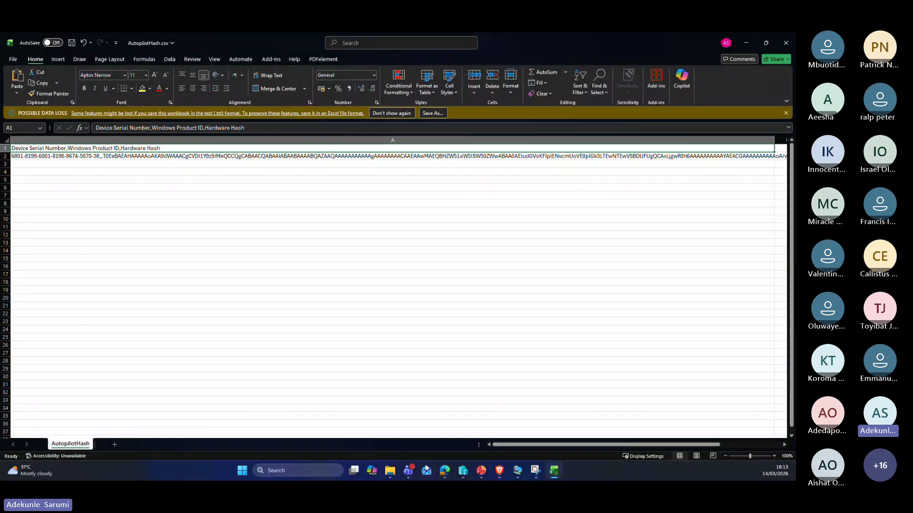
Step: Reload Entra's All devices list and widen the Name column to show the third device's full serial-based name
{"action": "left_click", "coordinate": [486, 477]}
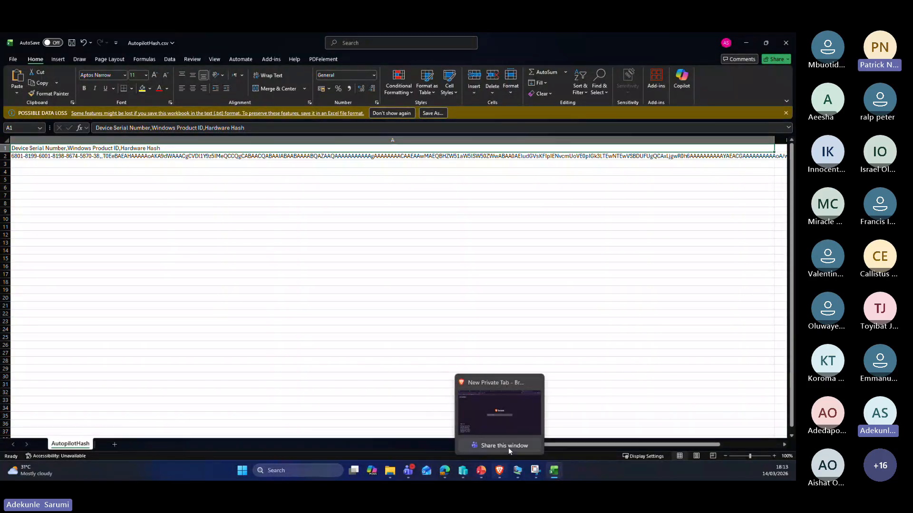
{"action": "left_click", "coordinate": [523, 412]}
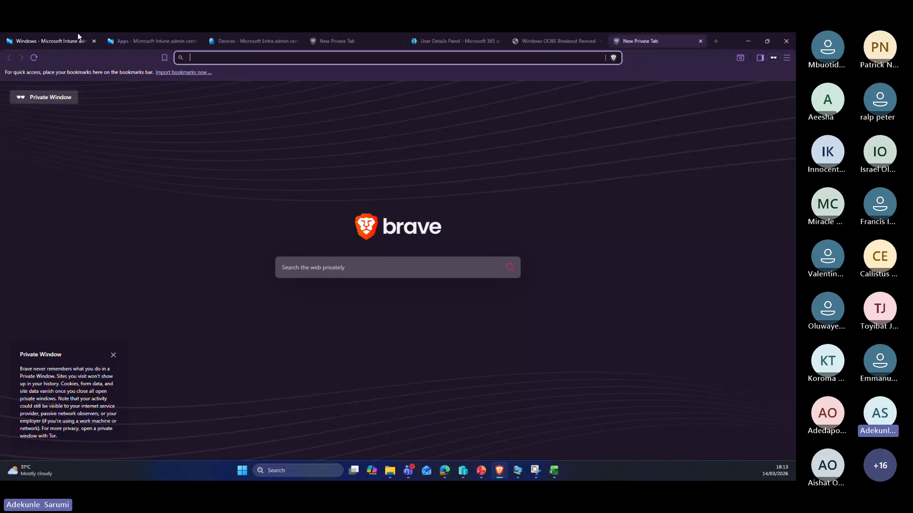
{"action": "left_click", "coordinate": [249, 42]}
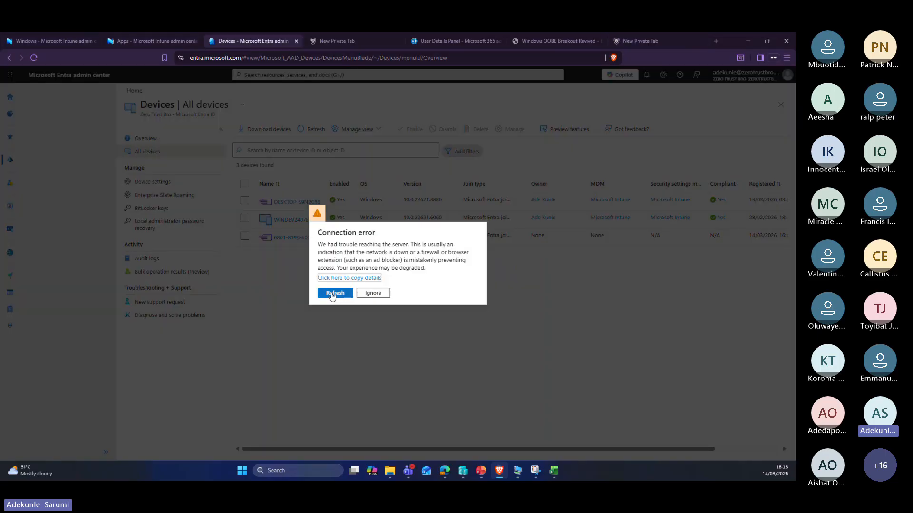
{"action": "left_click", "coordinate": [333, 294]}
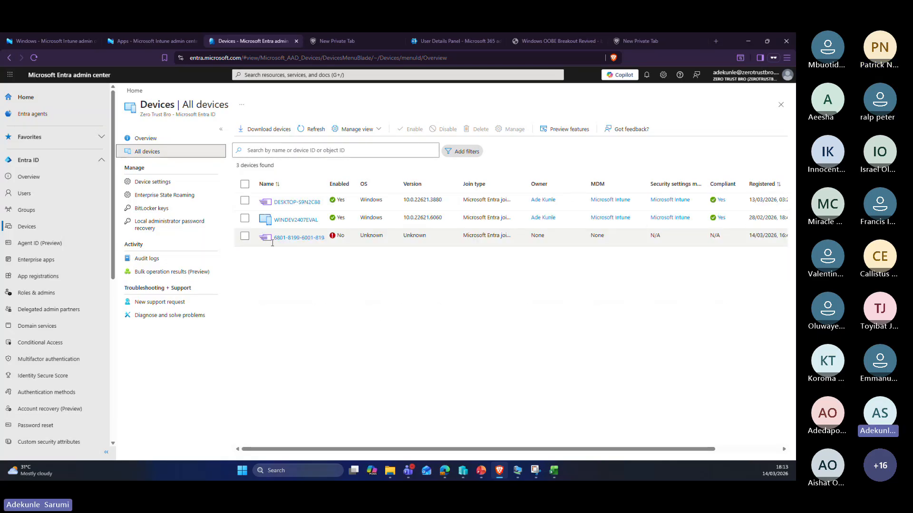
{"action": "left_click_drag", "start_coordinate": [327, 188], "coordinate": [362, 190]}
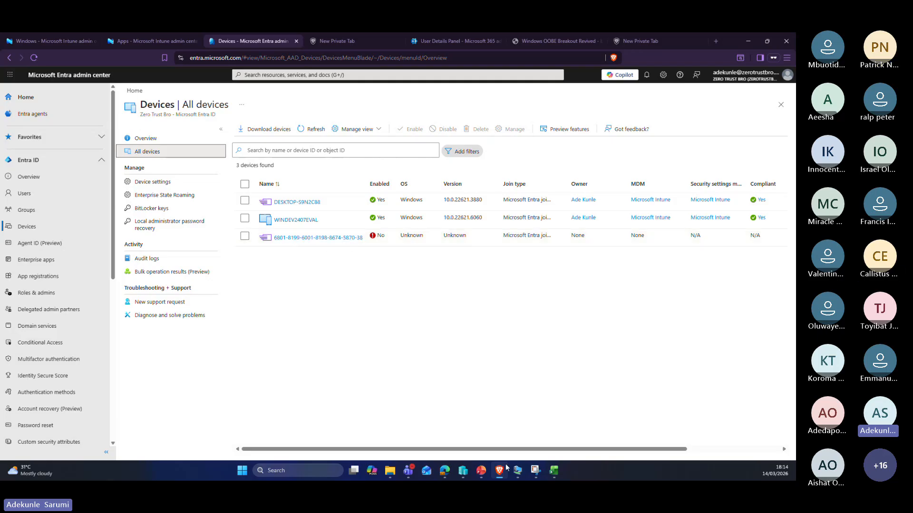
{"action": "left_click", "coordinate": [554, 471]}
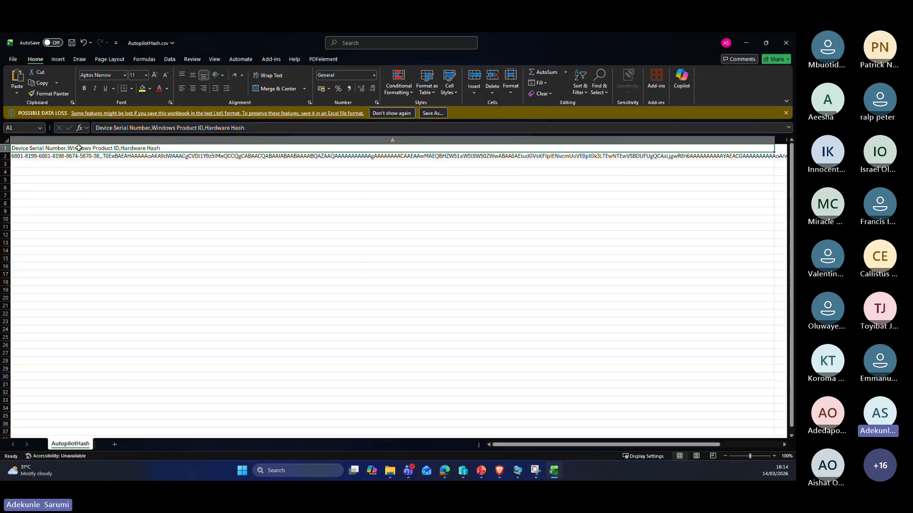
Step: Review the hardware hash in cell A2 of AutopilotHash.csv, then minimize Excel
{"action": "left_click", "coordinate": [114, 156]}
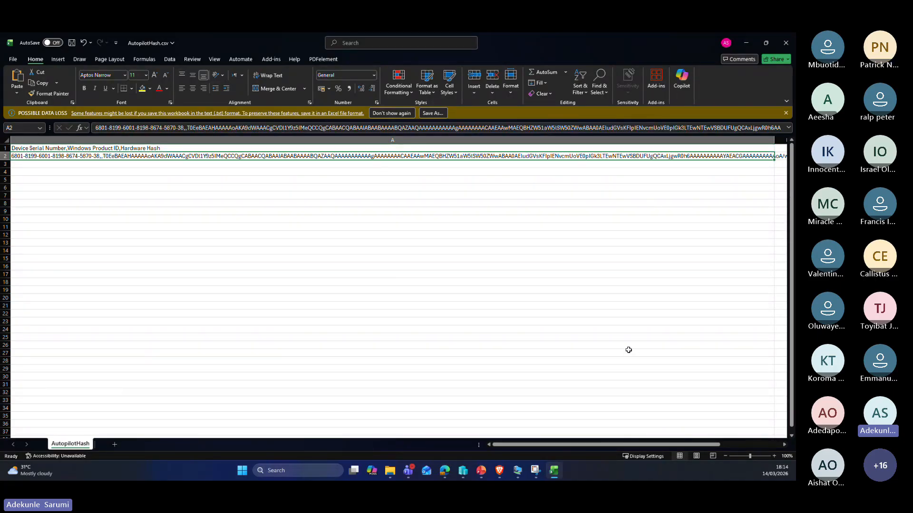
{"action": "left_click", "coordinate": [785, 444]}
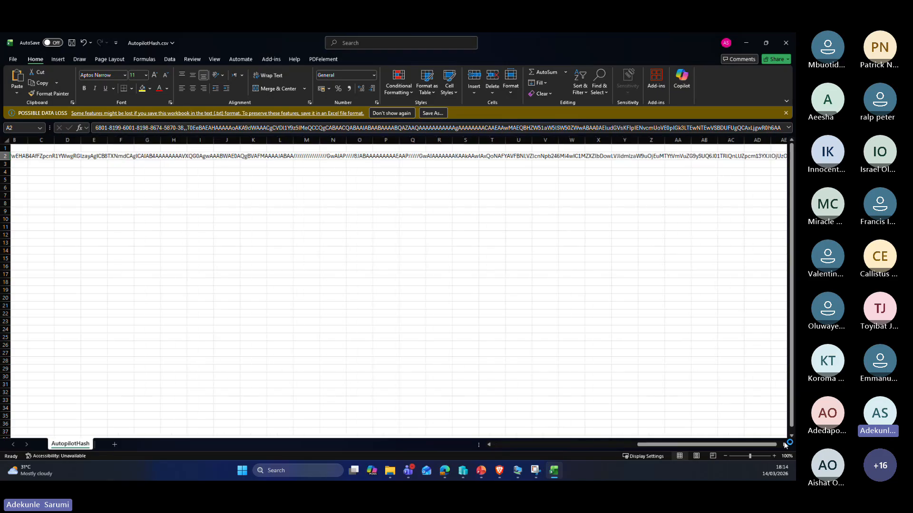
{"action": "left_click", "coordinate": [745, 42]}
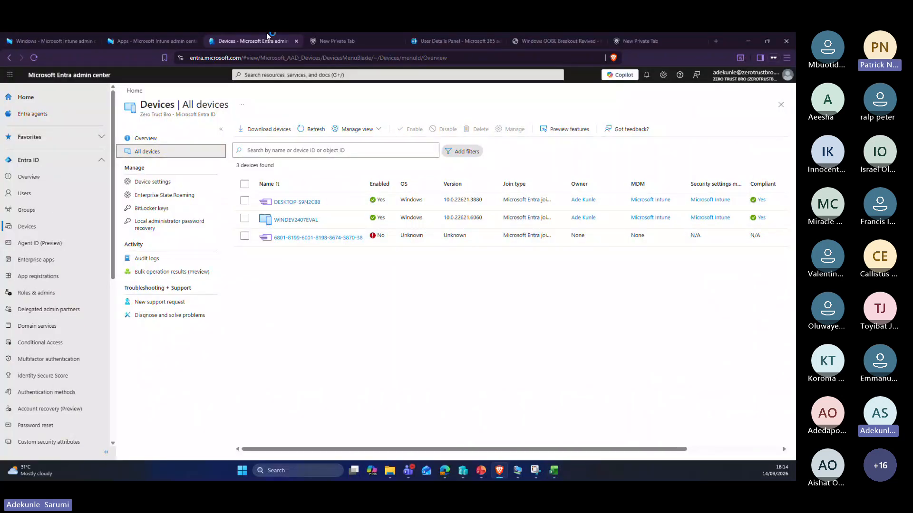
Step: Go to Devices > Windows > Enrollment > Windows Autopilot Devices in Intune and start Import
{"action": "left_click", "coordinate": [55, 41]}
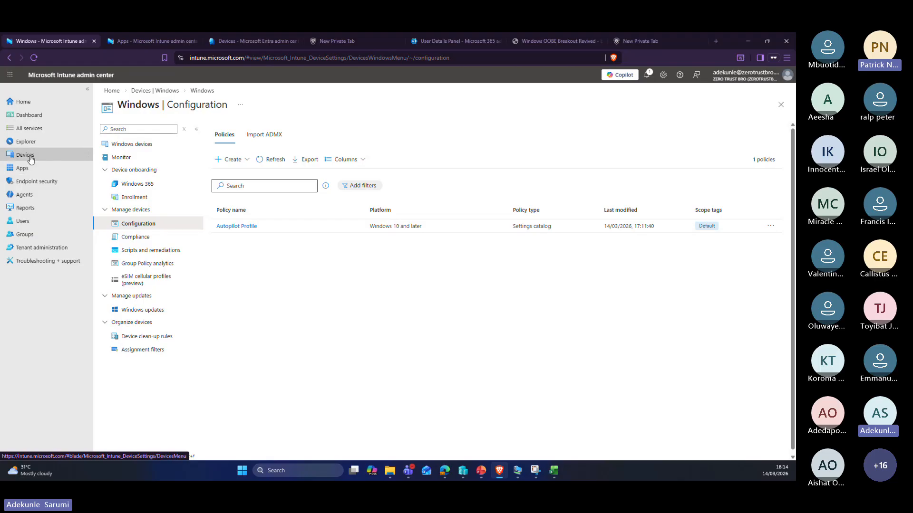
{"action": "left_click", "coordinate": [135, 197]}
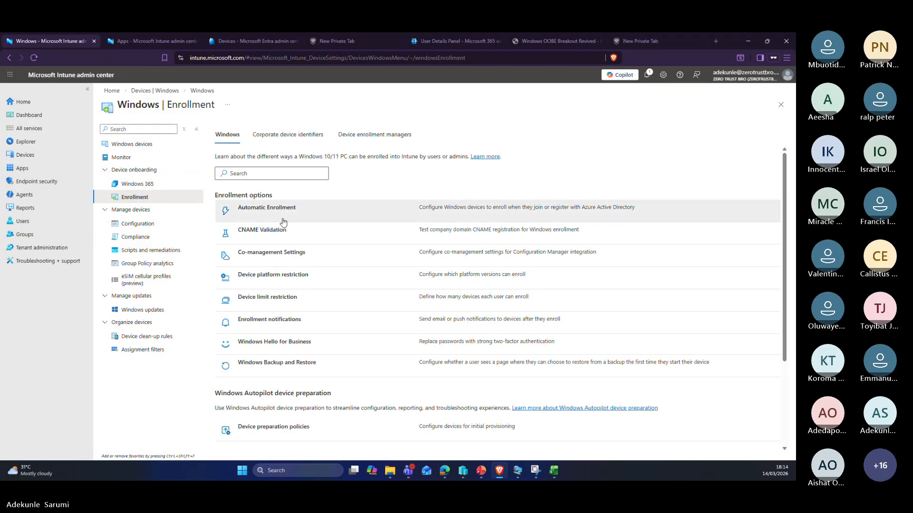
{"action": "scroll", "coordinate": [355, 405], "scroll_direction": "down", "scroll_amount": 3}
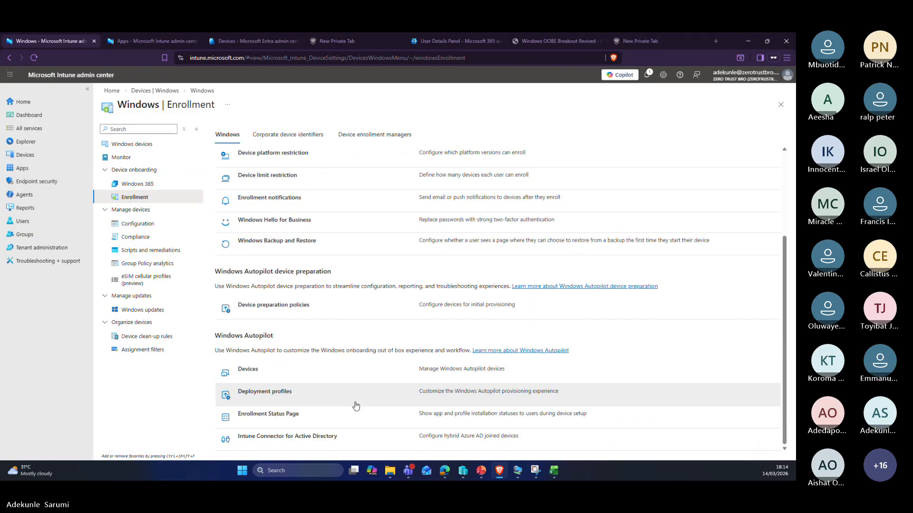
{"action": "left_click", "coordinate": [256, 375]}
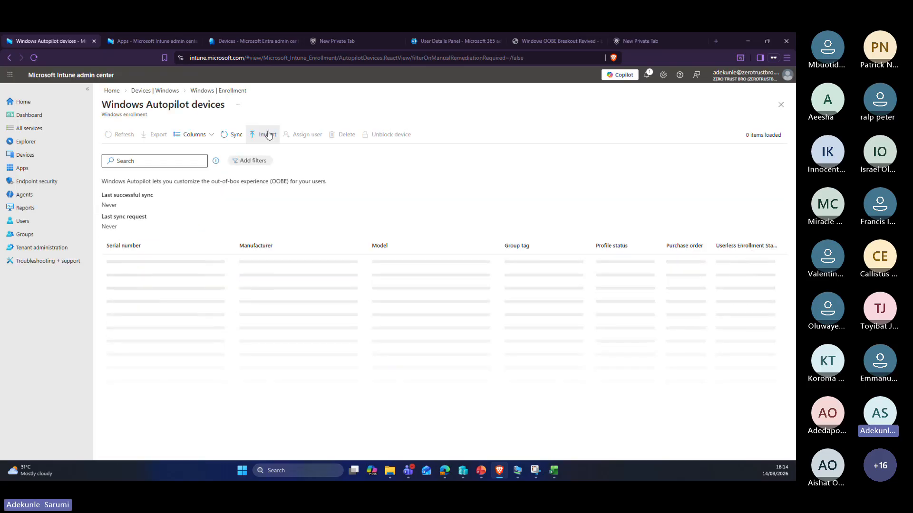
{"action": "left_click", "coordinate": [269, 135]}
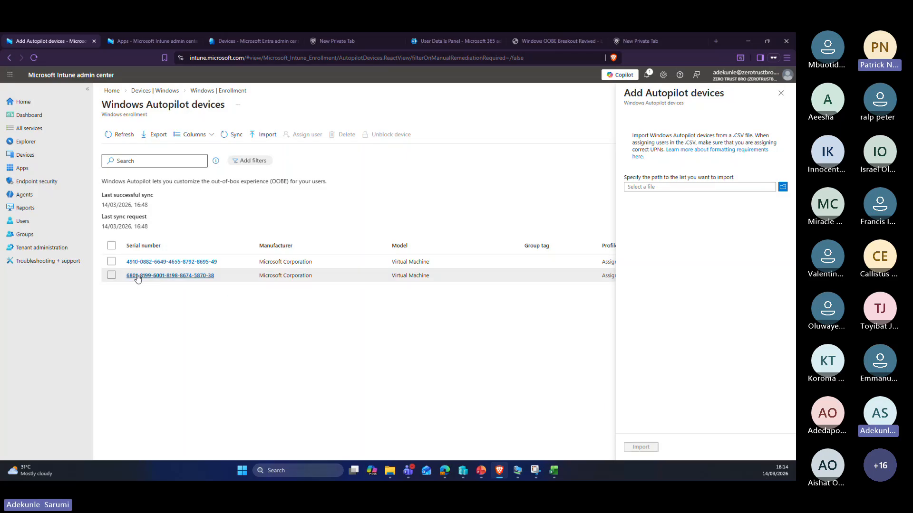
{"action": "left_click", "coordinate": [522, 473]}
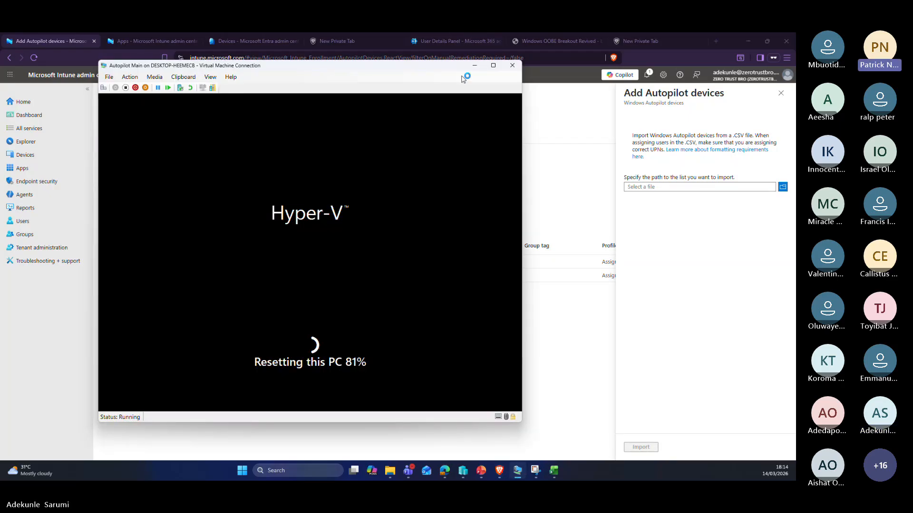
Step: Bring Intune's Add Autopilot devices pane in front of the Hyper-V VM window
{"action": "left_click", "coordinate": [579, 127]}
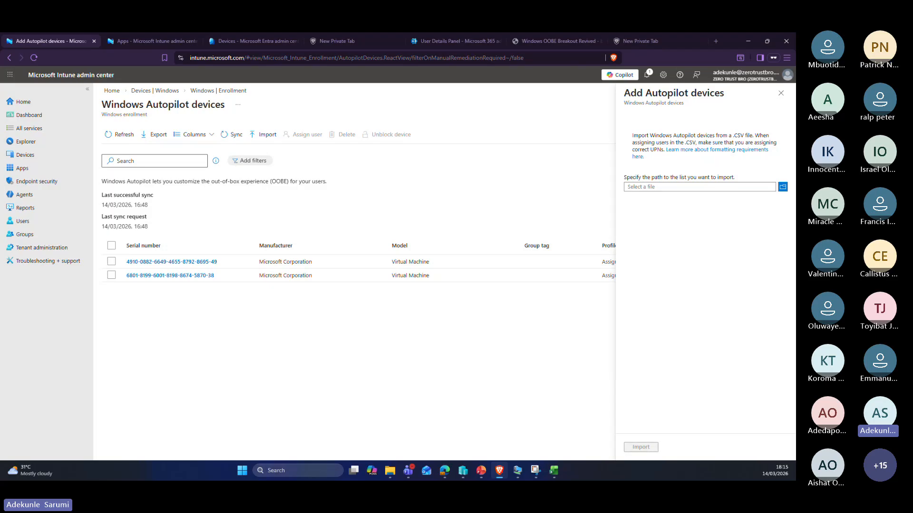
Step: Bring the Week3_Autopilot_Provisioning.pptx deck forward and select slide 5, Autopilot Deployment Modes
{"action": "left_click", "coordinate": [517, 470]}
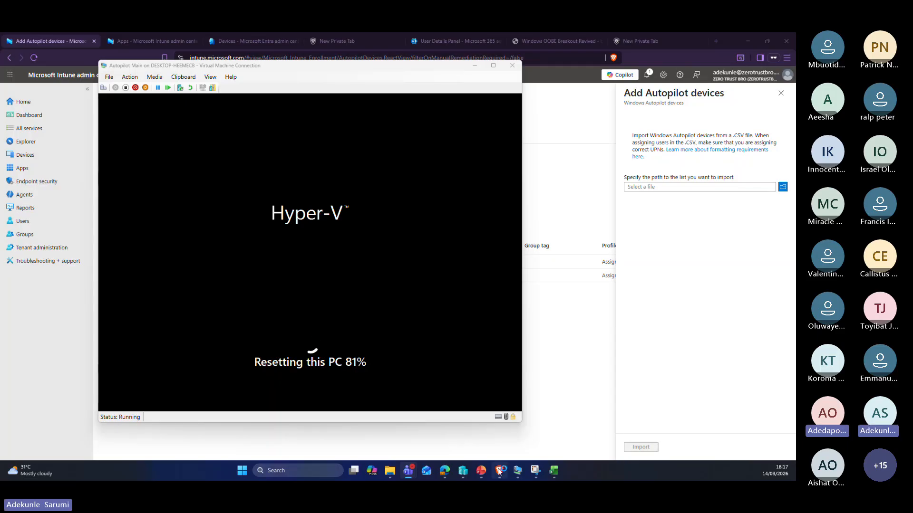
{"action": "mouse_move", "coordinate": [482, 473]}
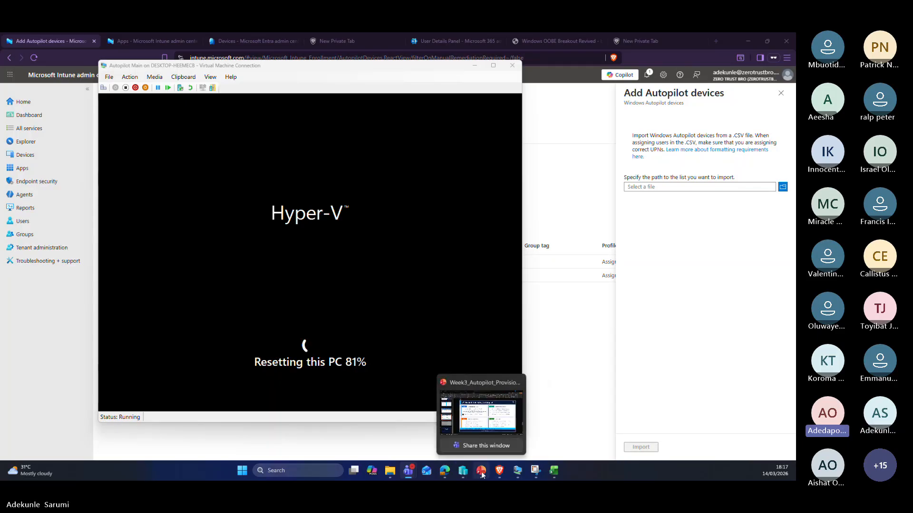
{"action": "left_click", "coordinate": [481, 472]}
{"action": "left_click", "coordinate": [83, 184]}
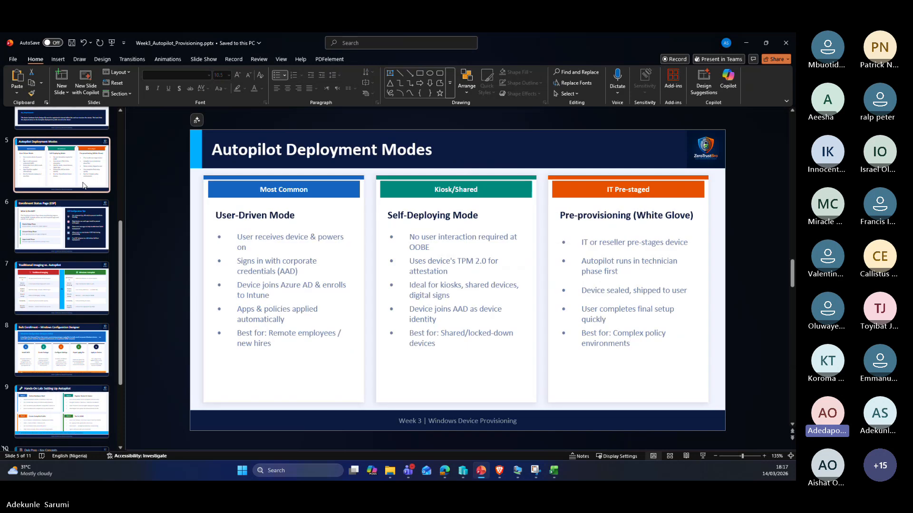
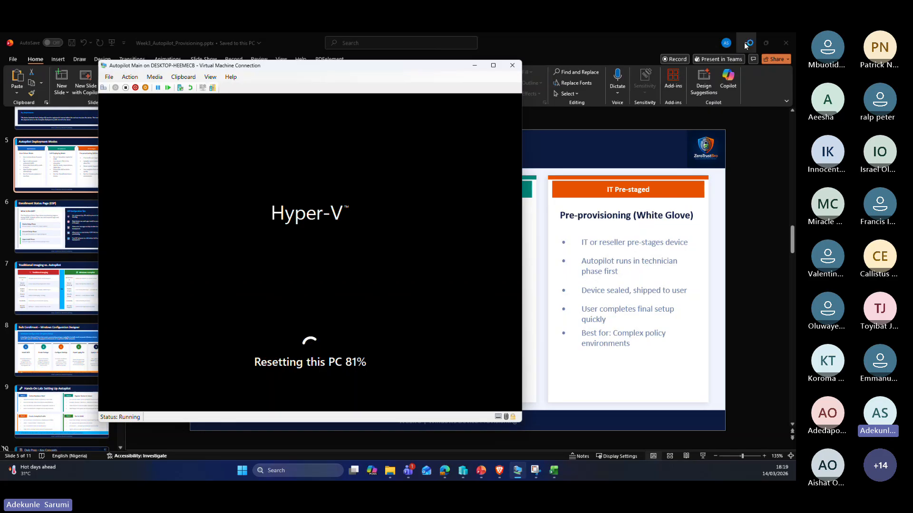
Step: Minimize PowerPoint so the Intune 'Add Autopilot devices' page sits behind the resetting VM
{"action": "left_click", "coordinate": [746, 43]}
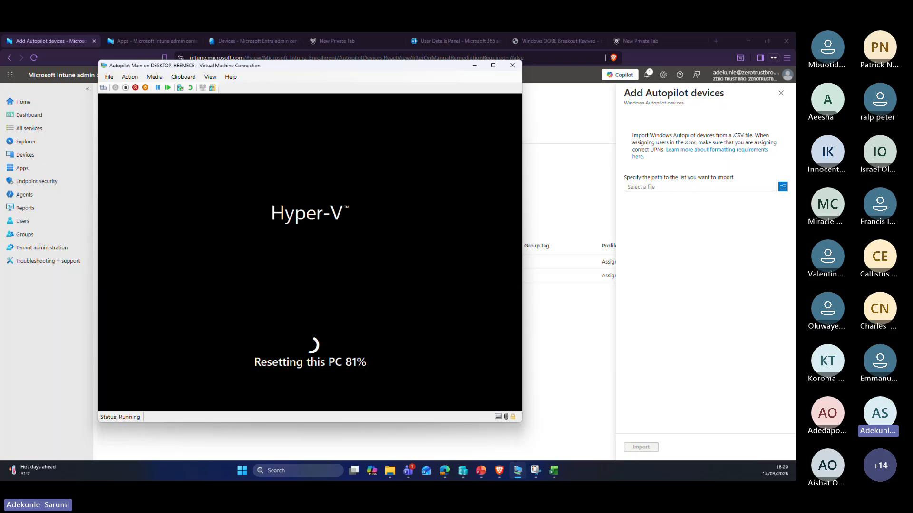
Step: Switch focus away from the VM while it finishes resetting and starts installing Windows
{"action": "key", "text": "alt+Tab"}
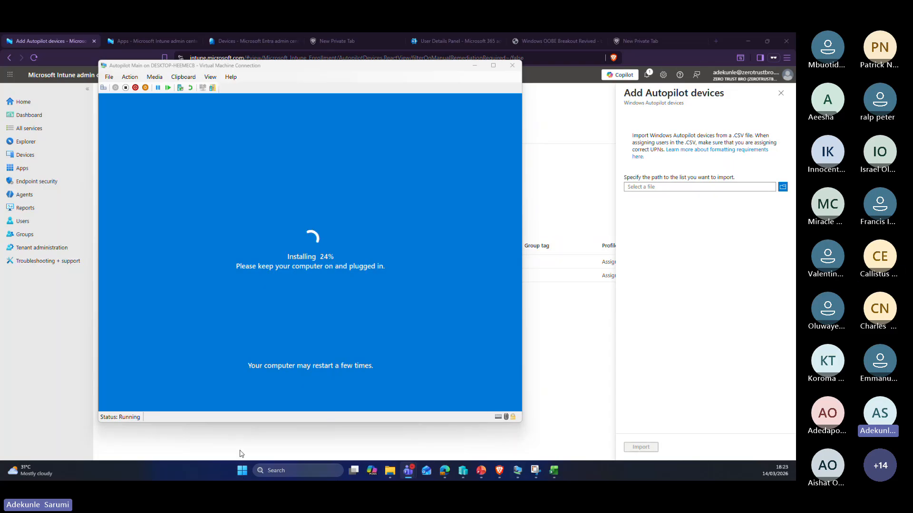
Step: Launch Terminal (Admin) from the Start menu and place the narrowed PowerShell window right of the VM
{"action": "right_click", "coordinate": [242, 471]}
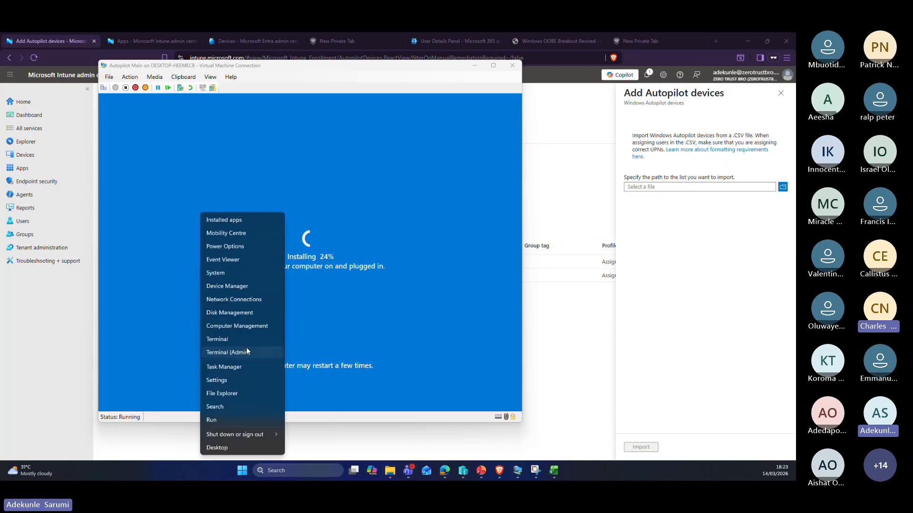
{"action": "left_click", "coordinate": [221, 355]}
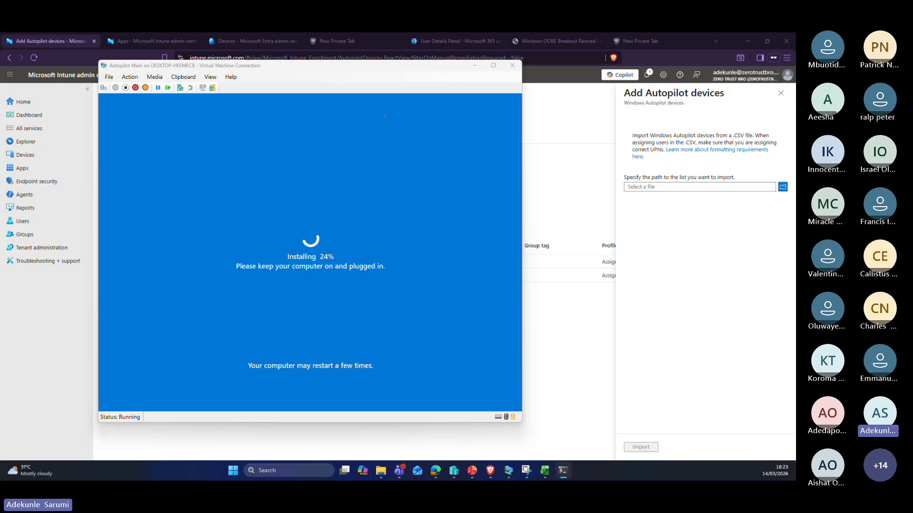
{"action": "left_click_drag", "start_coordinate": [87, 155], "coordinate": [573, 145]}
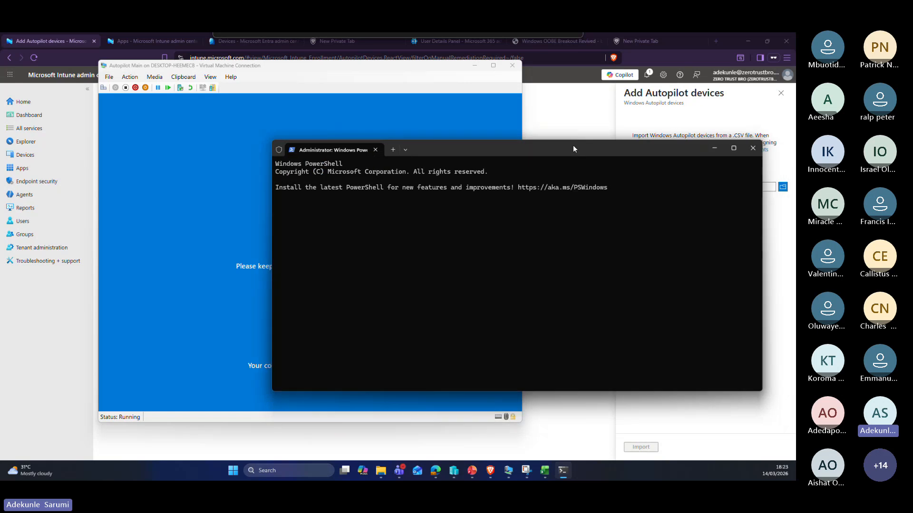
{"action": "left_click_drag", "start_coordinate": [369, 67], "coordinate": [284, 65]}
{"action": "left_click", "coordinate": [745, 245]}
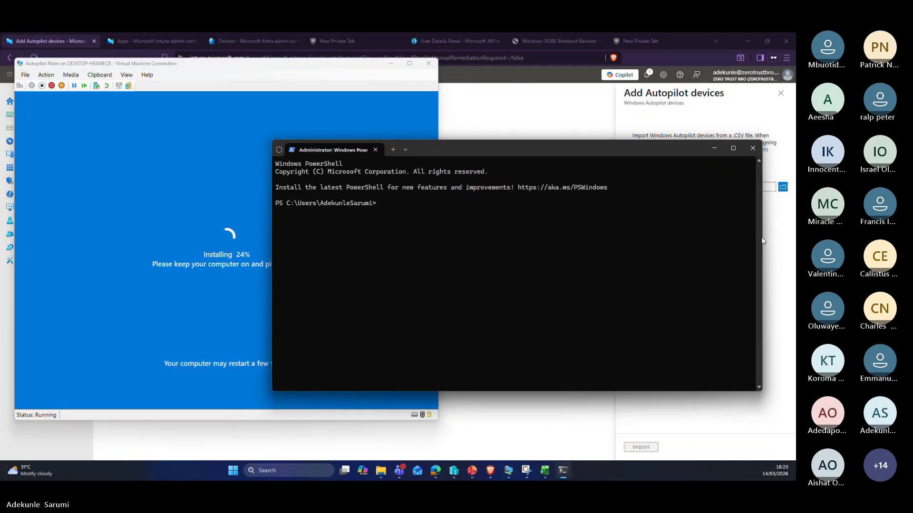
{"action": "left_click_drag", "start_coordinate": [761, 248], "coordinate": [626, 251]}
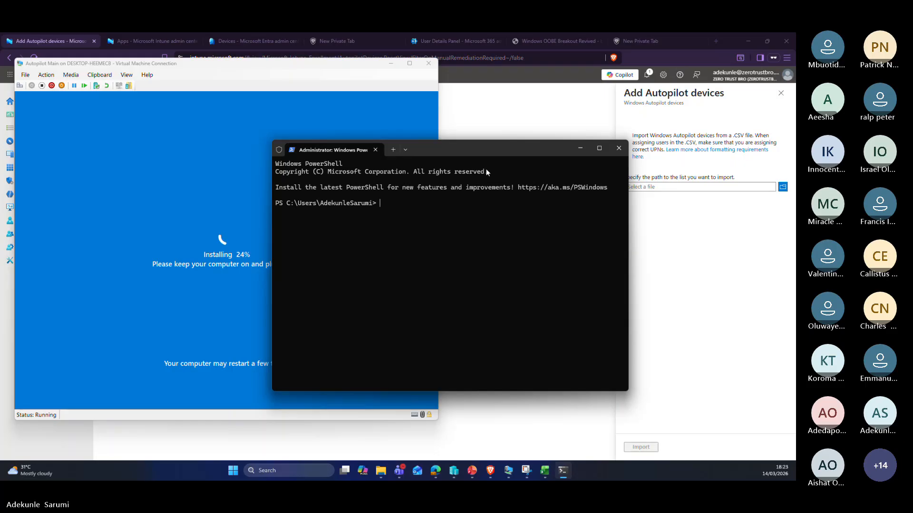
{"action": "left_click_drag", "start_coordinate": [485, 146], "coordinate": [627, 110]}
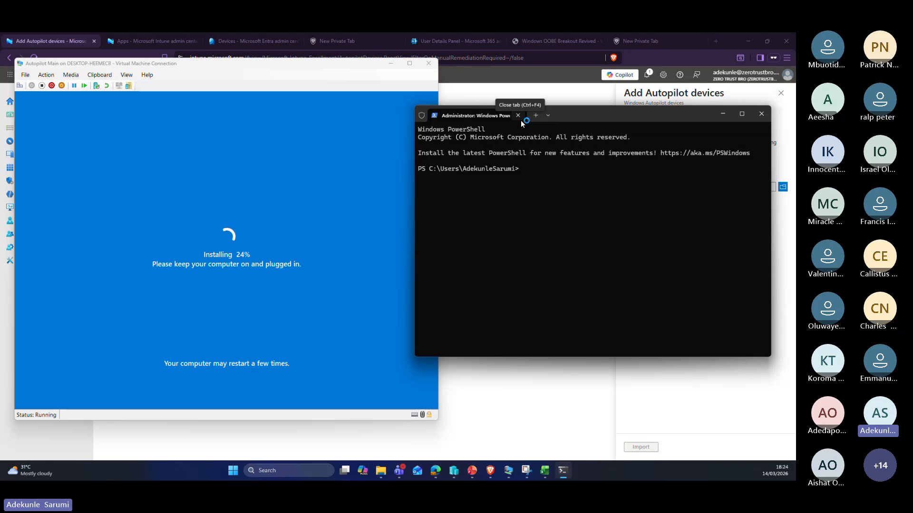
Step: Enter Set-ExecutionPolicy Unrestricted at the administrator PowerShell prompt
{"action": "type", "text": "Set"}
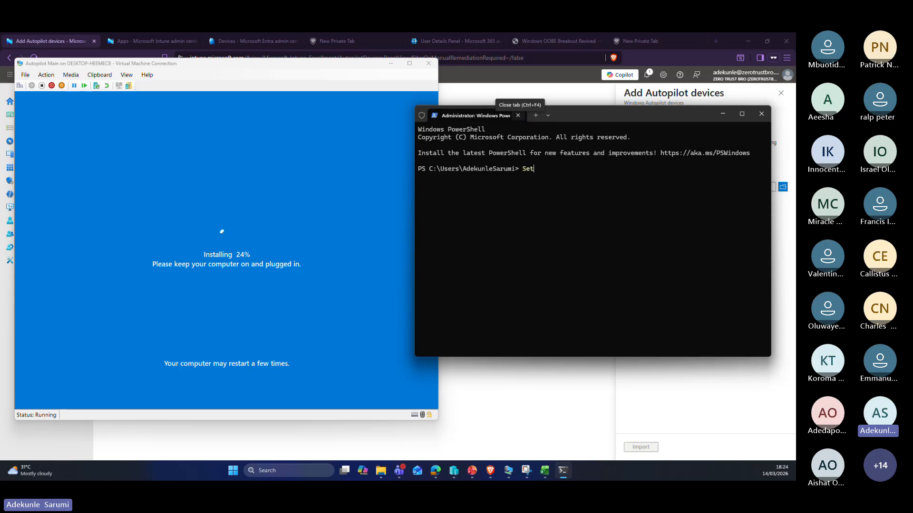
{"action": "type", "text": "-e"}
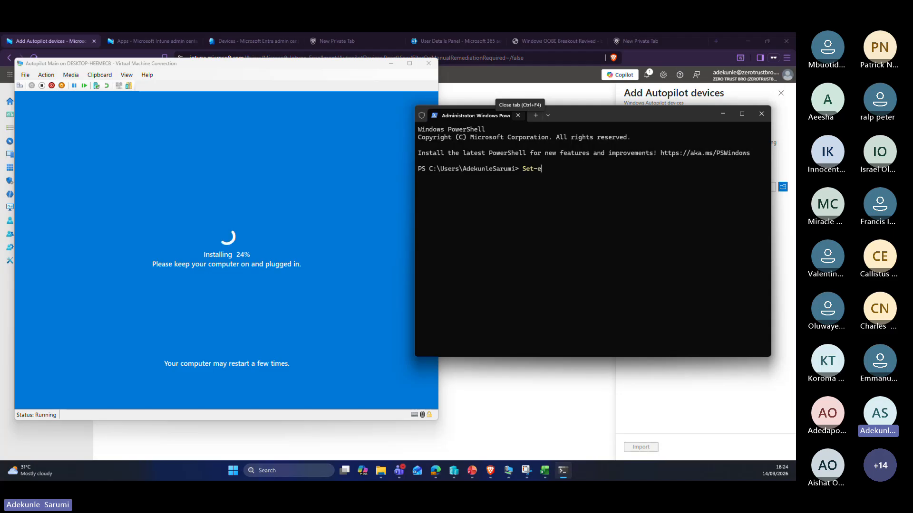
{"action": "type", "text": "xecutionpolicy"}
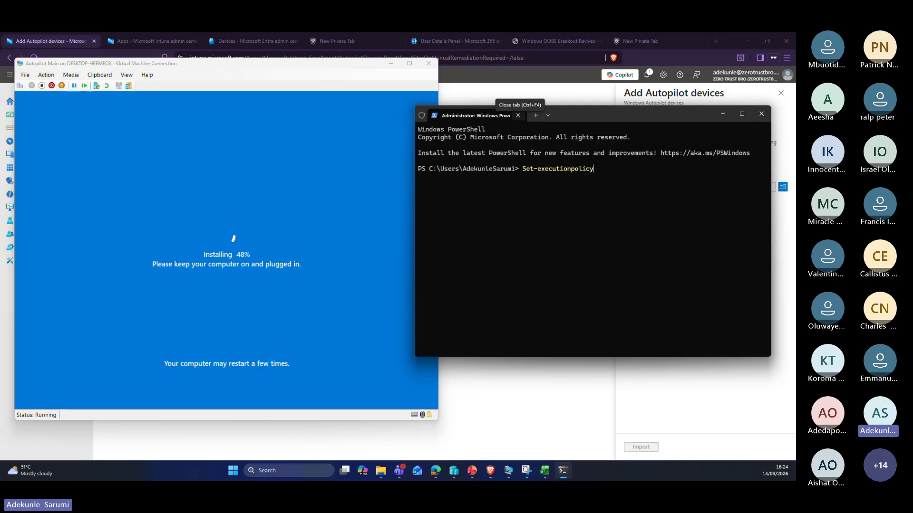
{"action": "type", "text": " unre"}
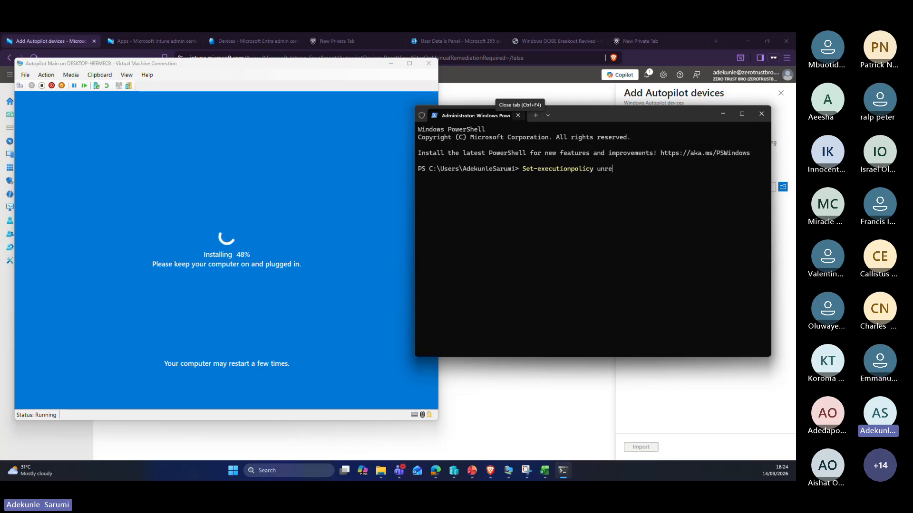
{"action": "type", "text": "stricted"}
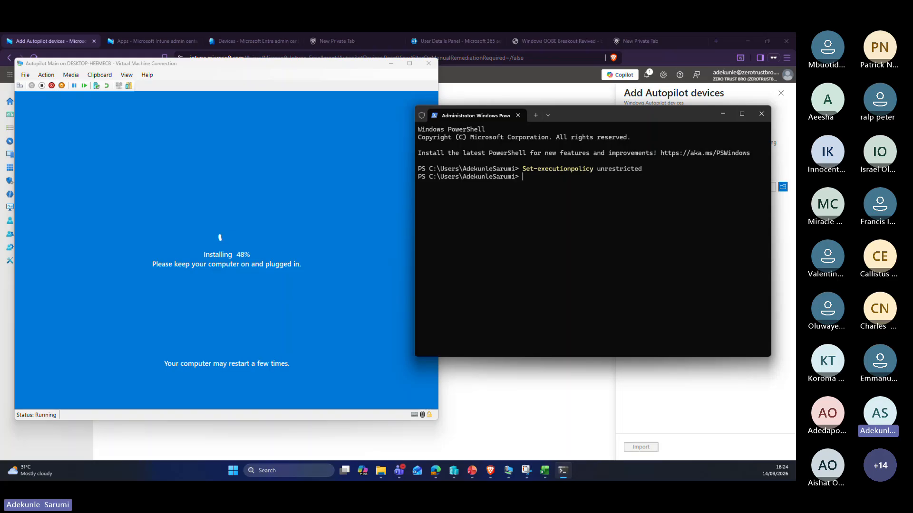
Step: Run Install-Script -Name Get-WindowsAutoPilotInfo -force in PowerShell
{"action": "type", "text": "Install-Scri"}
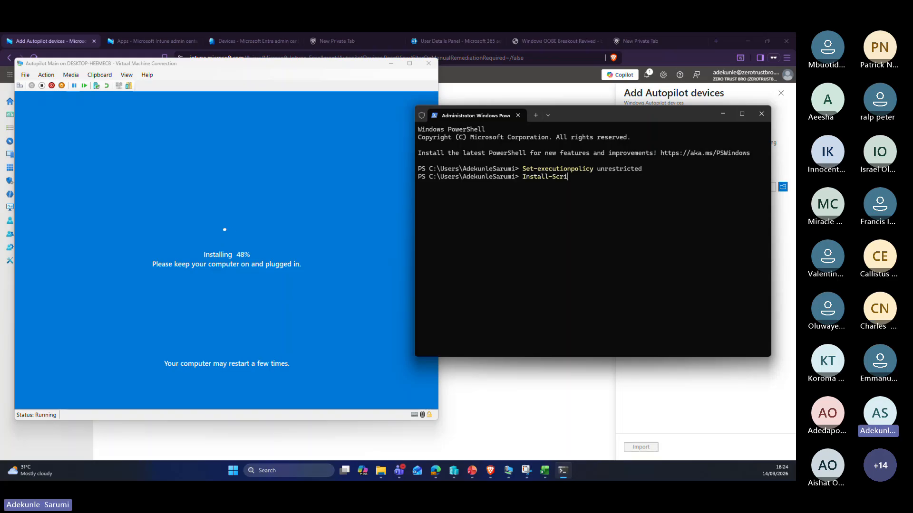
{"action": "type", "text": "pt"}
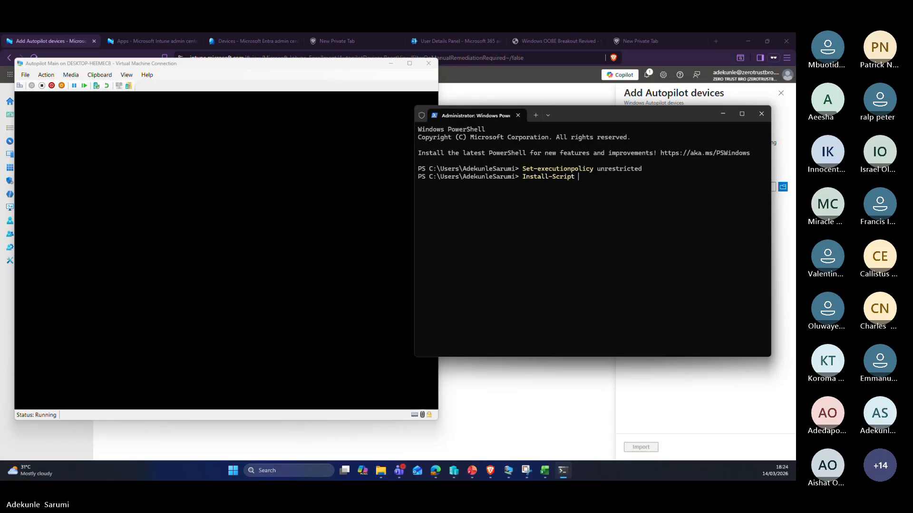
{"action": "type", "text": " -Na"}
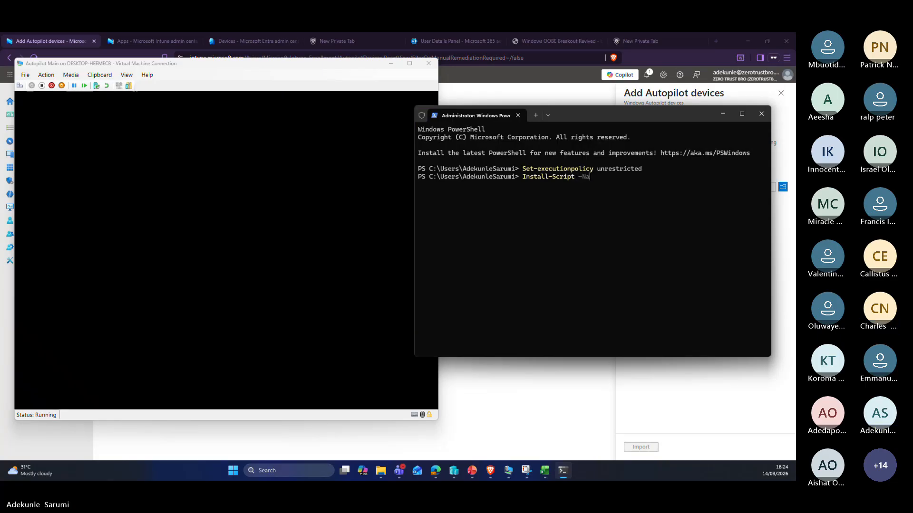
{"action": "type", "text": "me "}
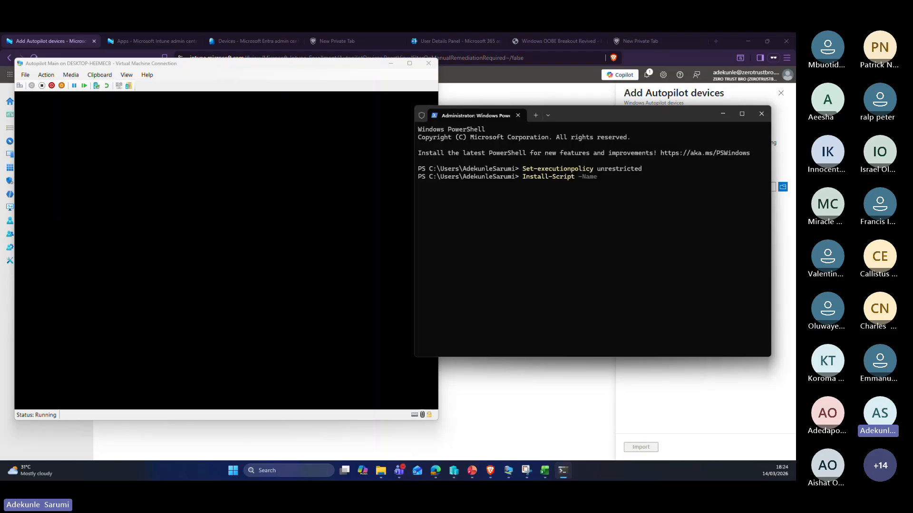
{"action": "type", "text": "Get"}
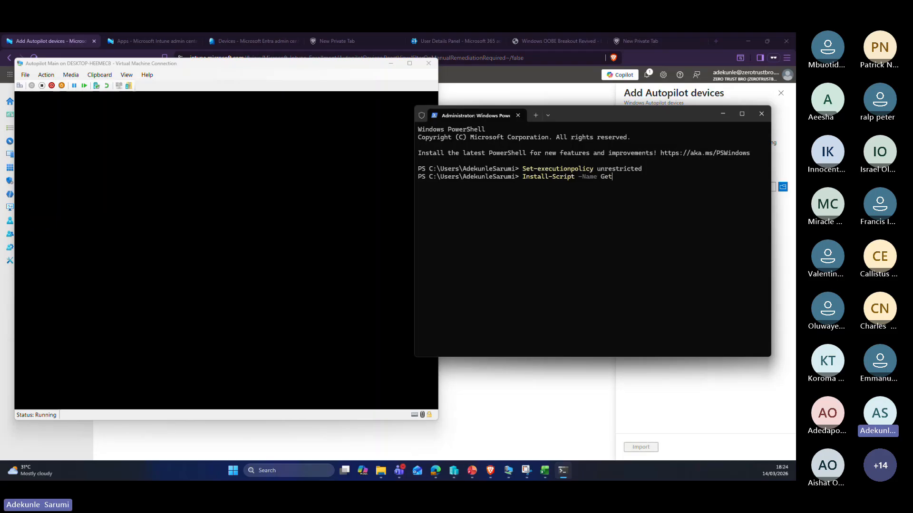
{"action": "type", "text": "-Window"}
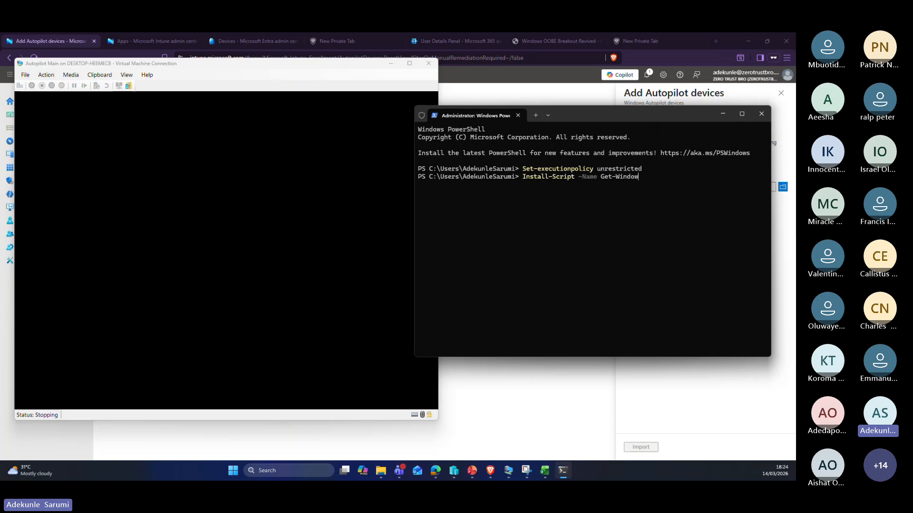
{"action": "type", "text": "sAuto"}
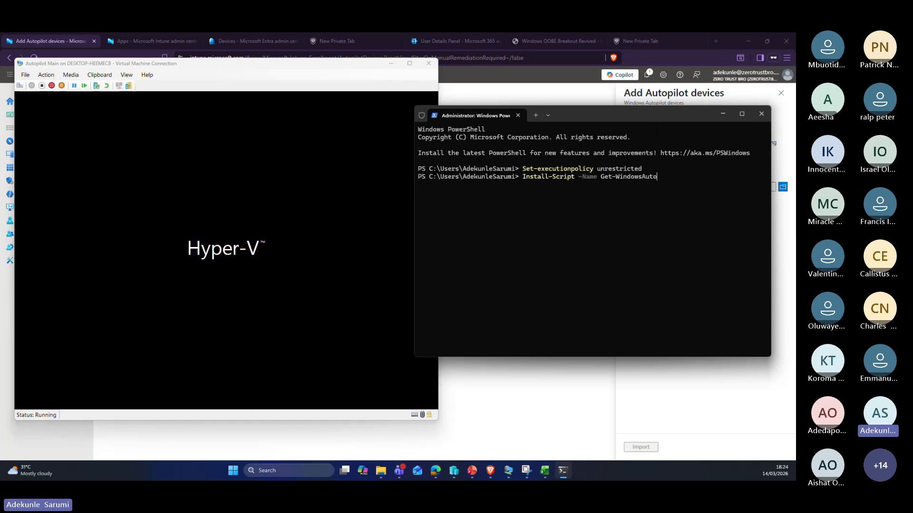
{"action": "type", "text": "Pilot"}
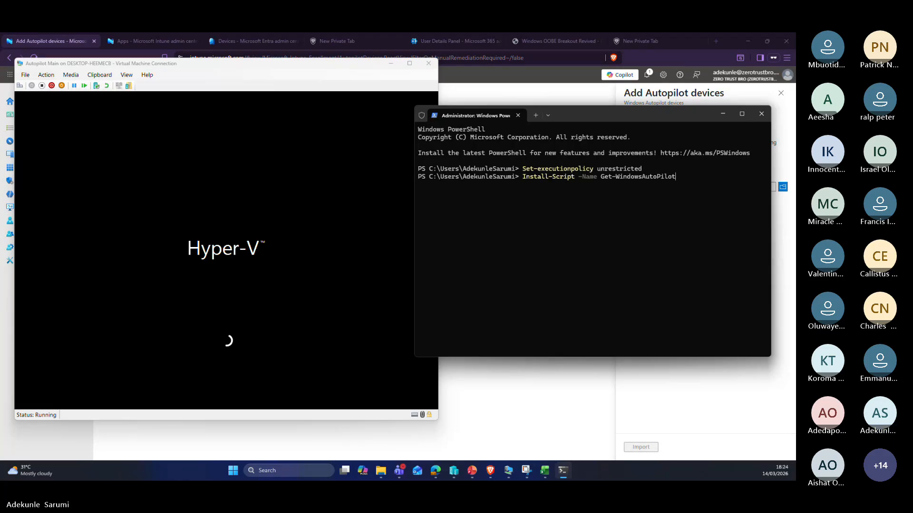
{"action": "type", "text": "I"}
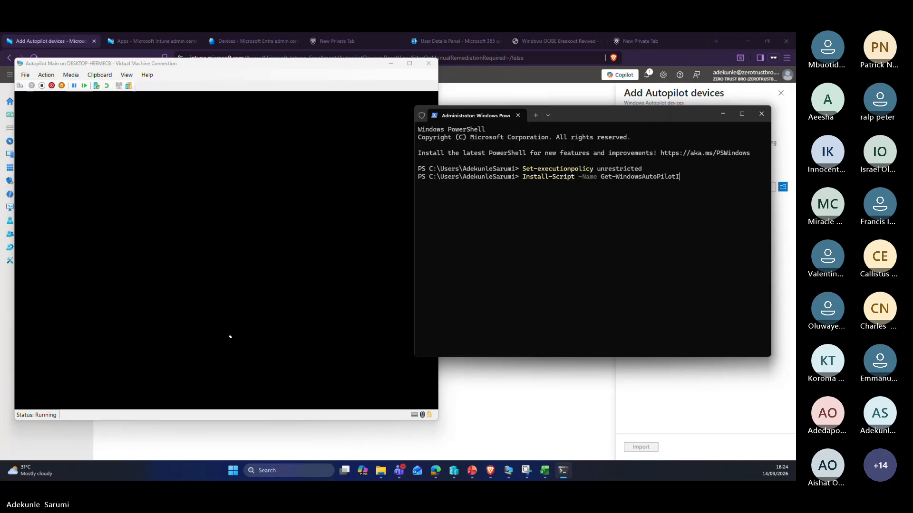
{"action": "type", "text": "nfo"}
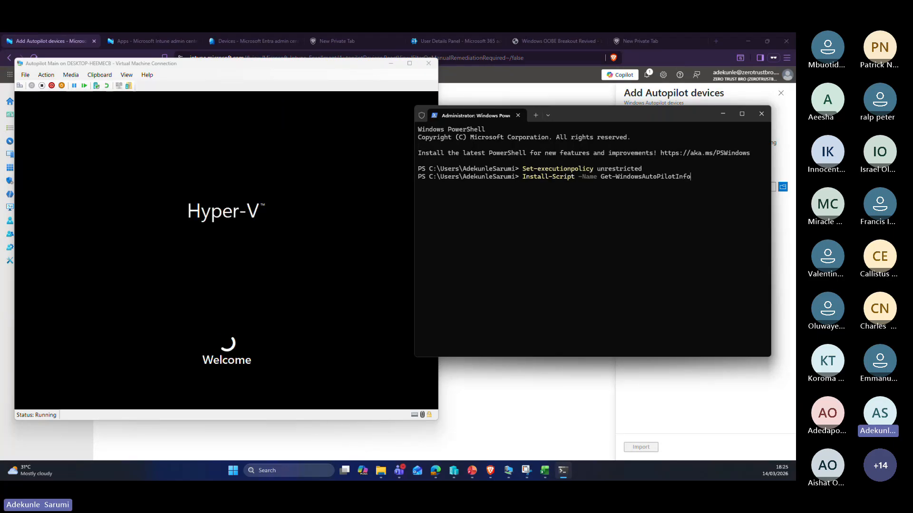
{"action": "type", "text": " -"}
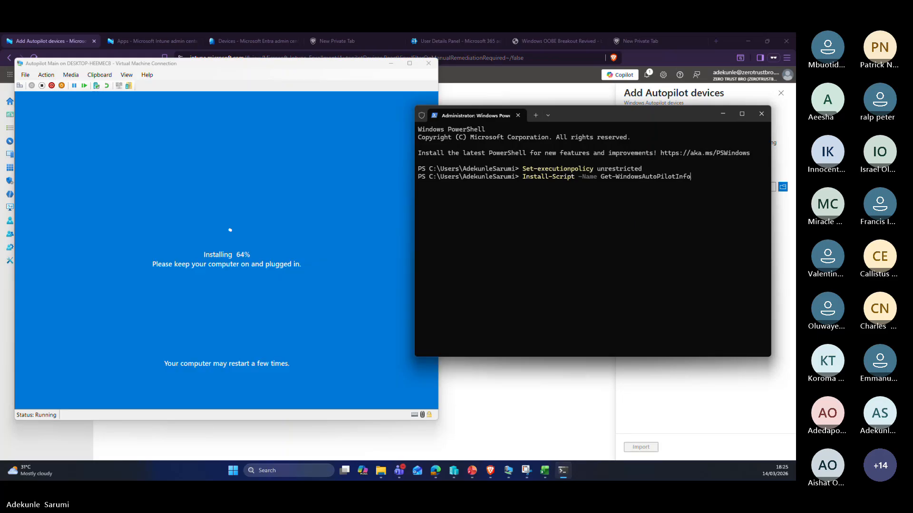
{"action": "type", "text": "force"}
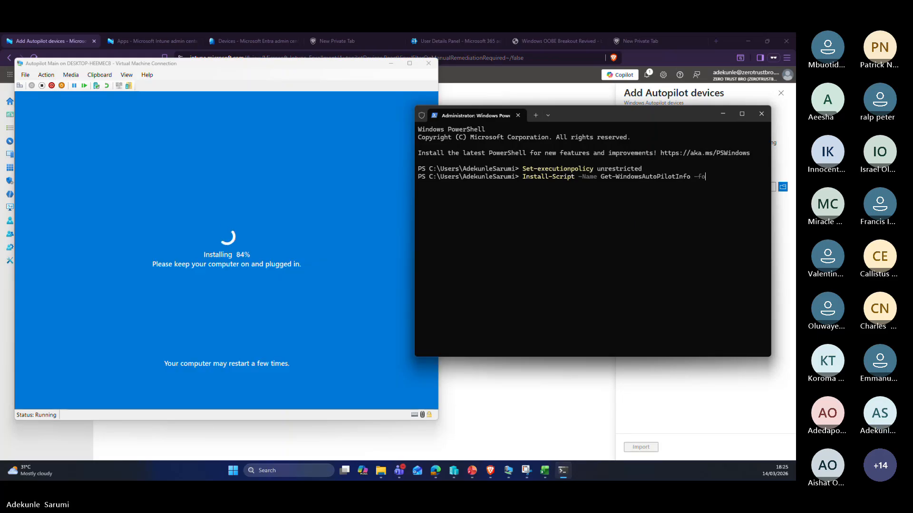
{"action": "key", "text": "Return"}
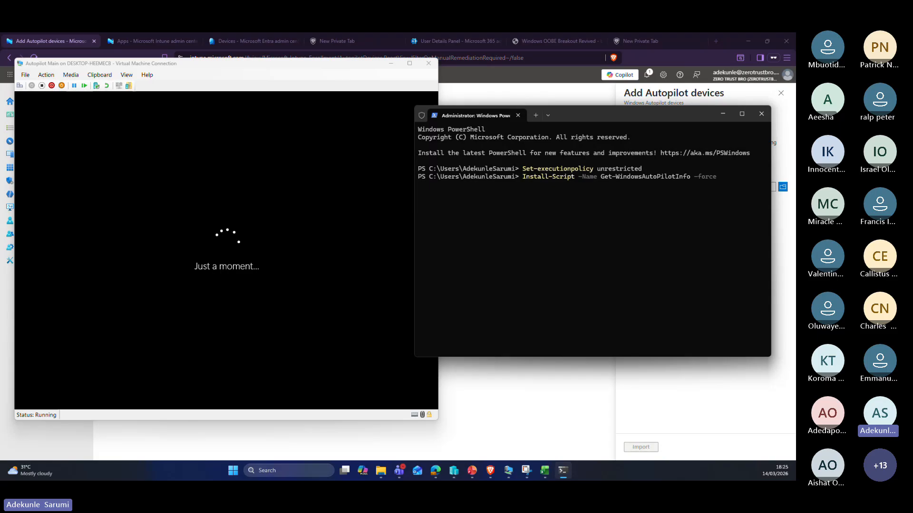
{"action": "key", "text": "Return"}
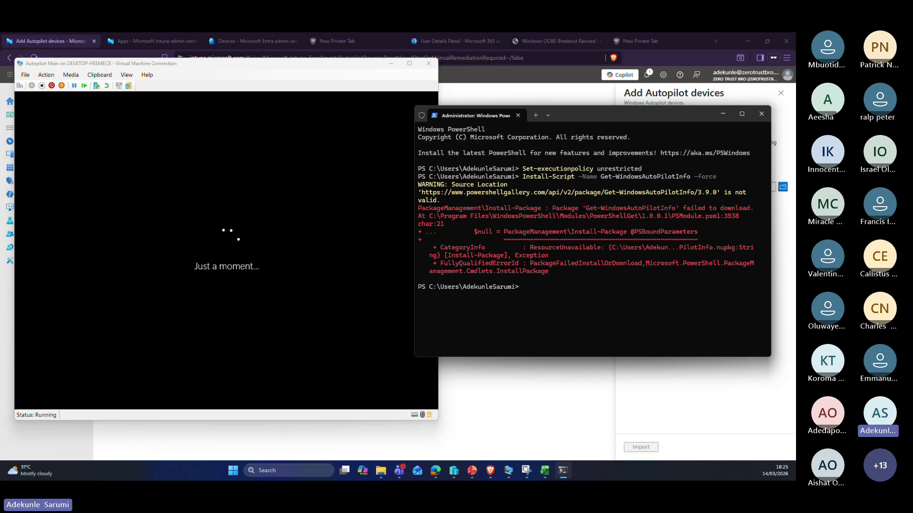
Step: Rerun the Get-WindowsAutoPilotInfo install command with the -force option removed
{"action": "key", "text": "Up"}
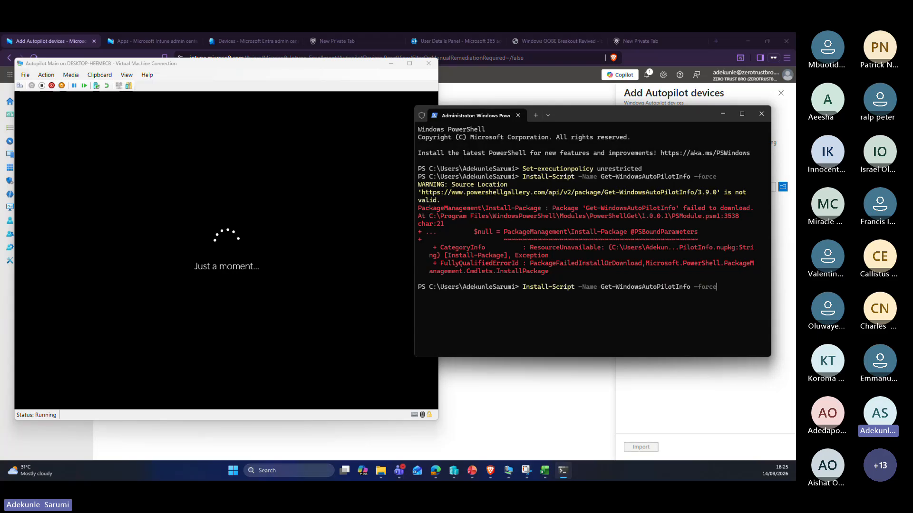
{"action": "key", "text": "BackSpace"}
{"action": "key", "text": "BackSpace"}
{"action": "key", "text": "BackSpace"}
{"action": "key", "text": "BackSpace"}
{"action": "key", "text": "BackSpace"}
{"action": "key", "text": "BackSpace"}
{"action": "key", "text": "Return"}
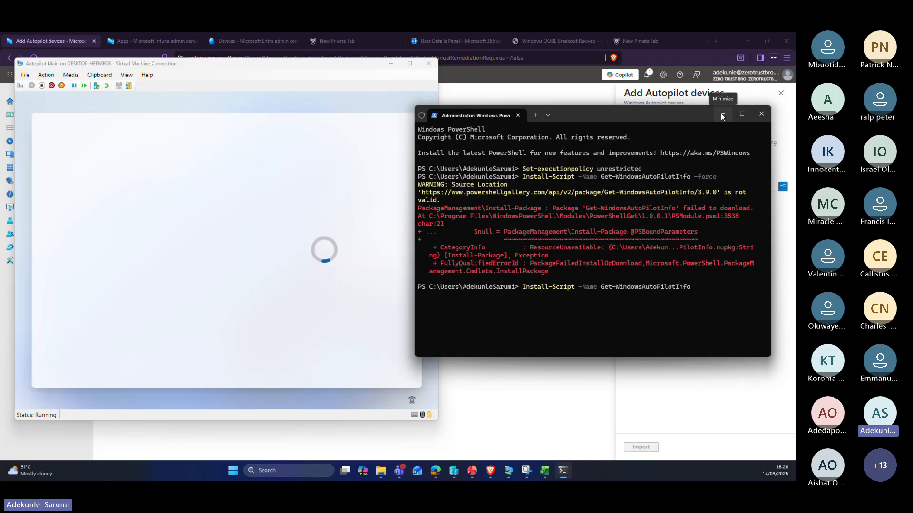
Step: Minimize PowerShell and move the VM window aside while OOBE loads the work-or-school sign-in page
{"action": "left_click", "coordinate": [722, 115]}
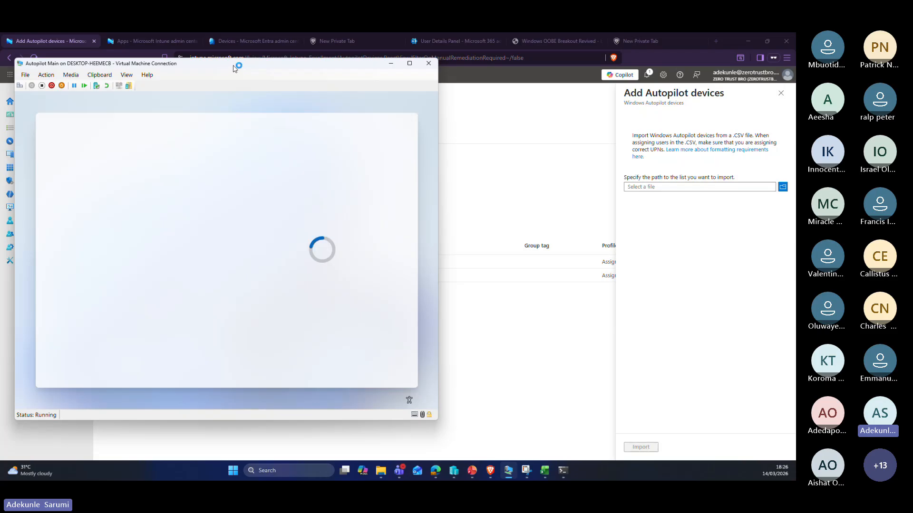
{"action": "left_click_drag", "start_coordinate": [233, 67], "coordinate": [349, 77]}
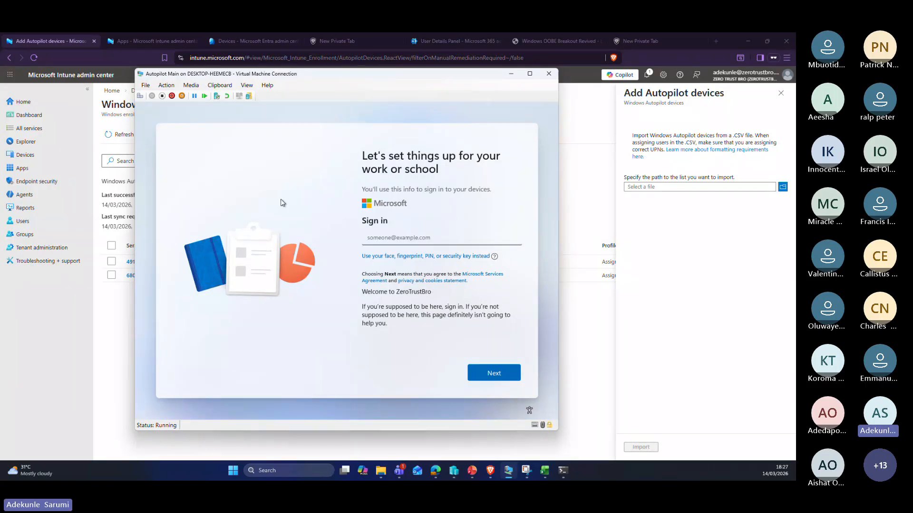
Step: On the VM's OOBE page, enter the work account e-mail, then its password, and sign in
{"action": "left_click", "coordinate": [379, 238]}
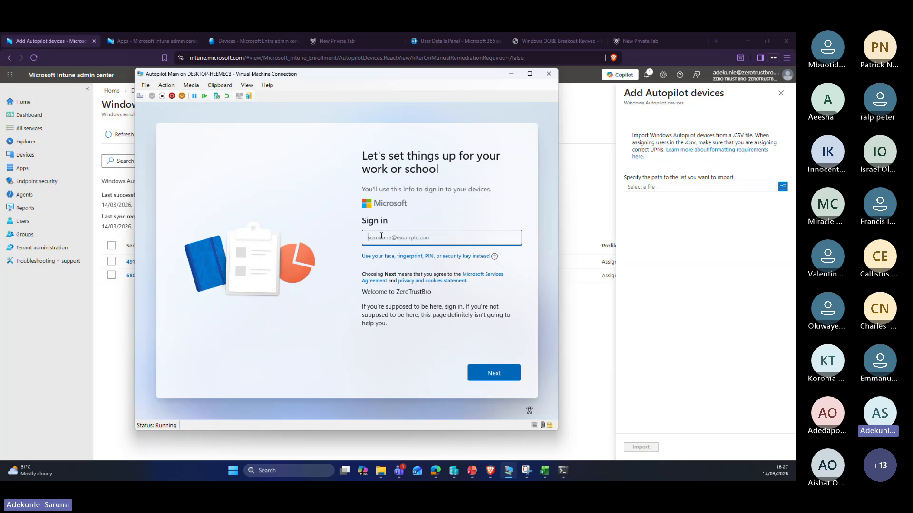
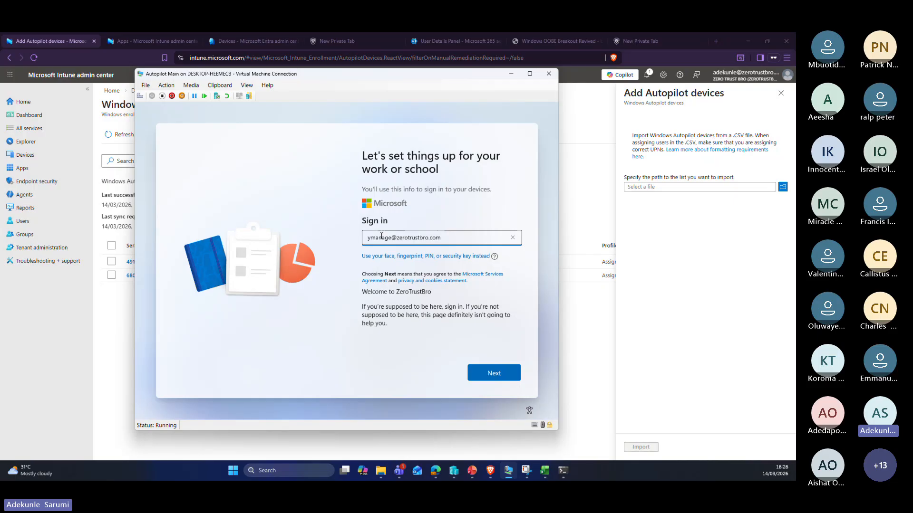
{"action": "left_click", "coordinate": [492, 375]}
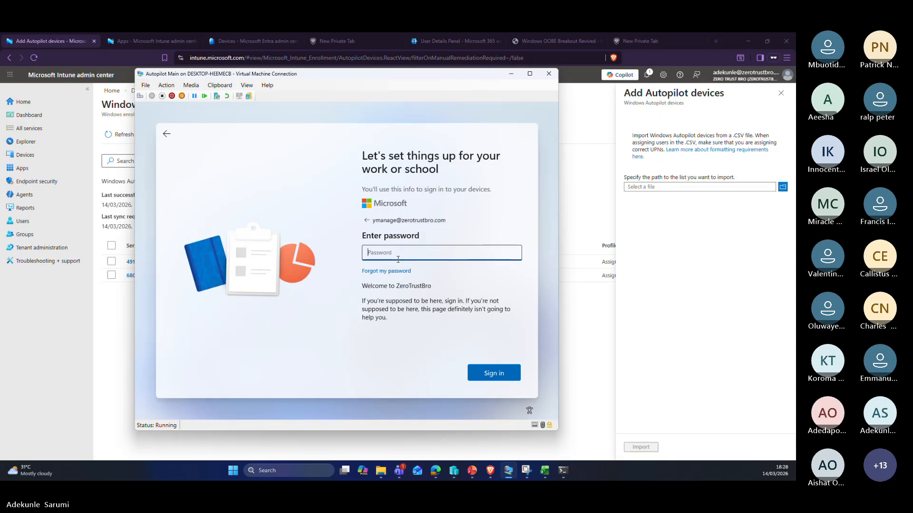
{"action": "key", "text": "Caps_Lock"}
{"action": "type", "text": "••••••••••"}
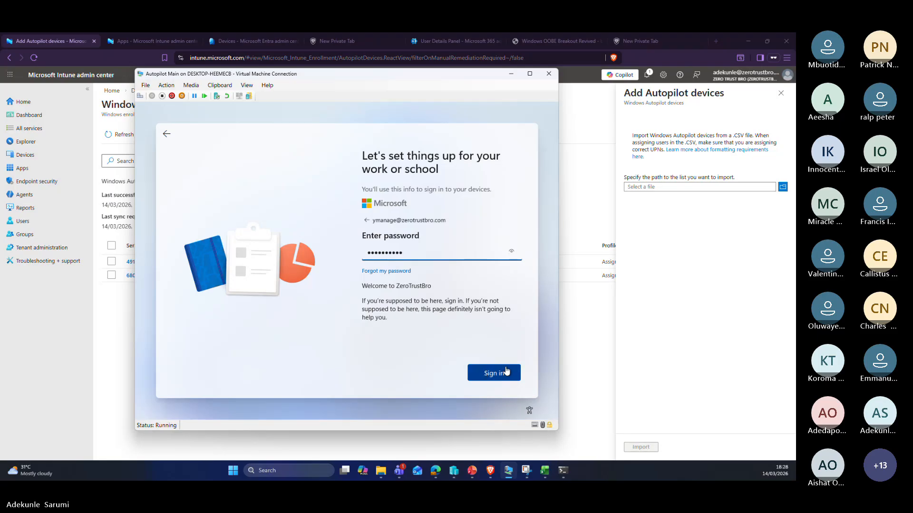
{"action": "left_click", "coordinate": [504, 373]}
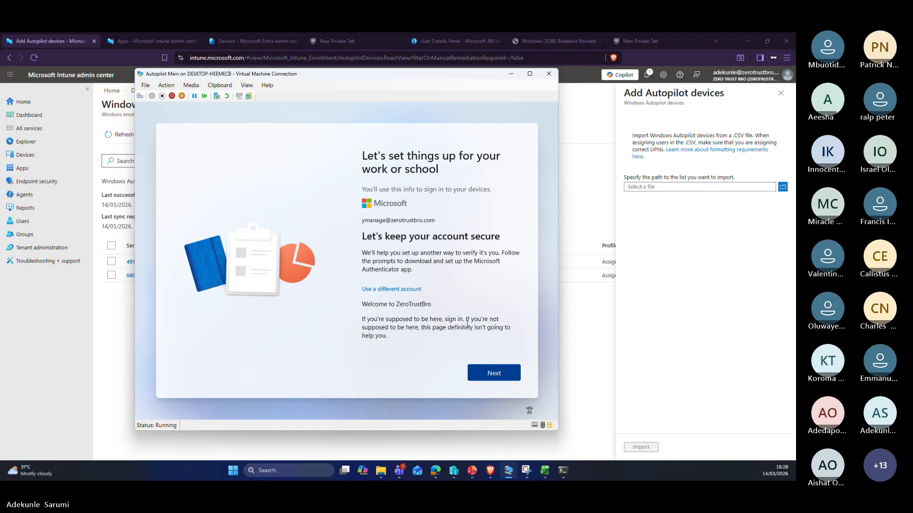
Step: Advance through 'Let's keep your account secure', 'Start by getting the app' and 'Set up your account'
{"action": "left_click", "coordinate": [492, 372]}
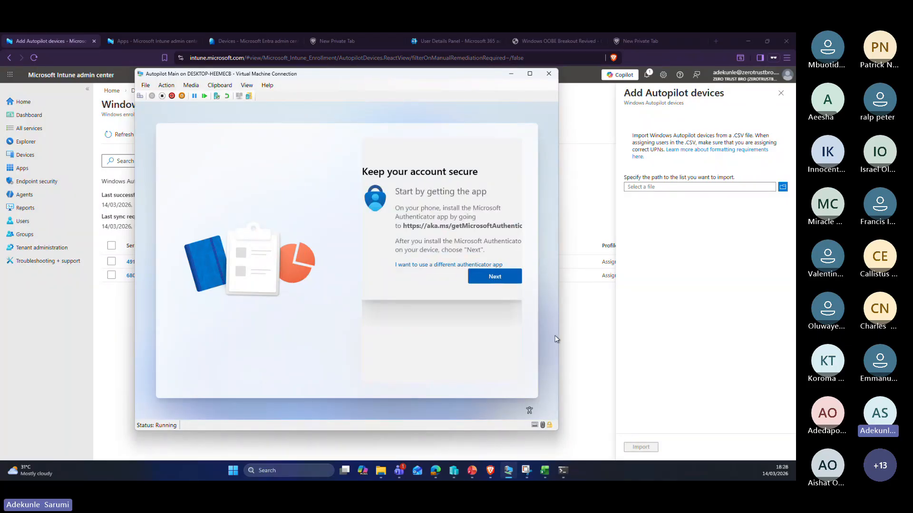
{"action": "left_click", "coordinate": [505, 280]}
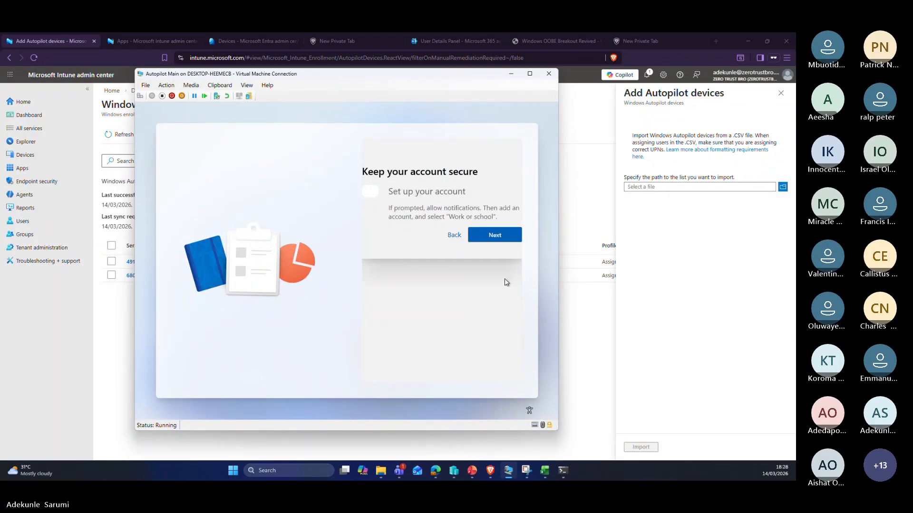
{"action": "left_click", "coordinate": [494, 238]}
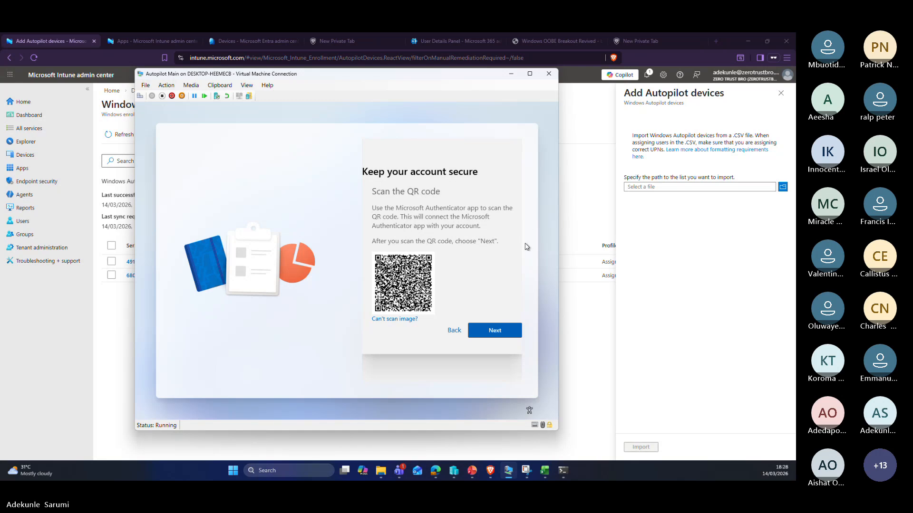
Step: Scan the Authenticator QR code and continue, retrying via Back and Next until the notification is approved
{"action": "left_click", "coordinate": [490, 332]}
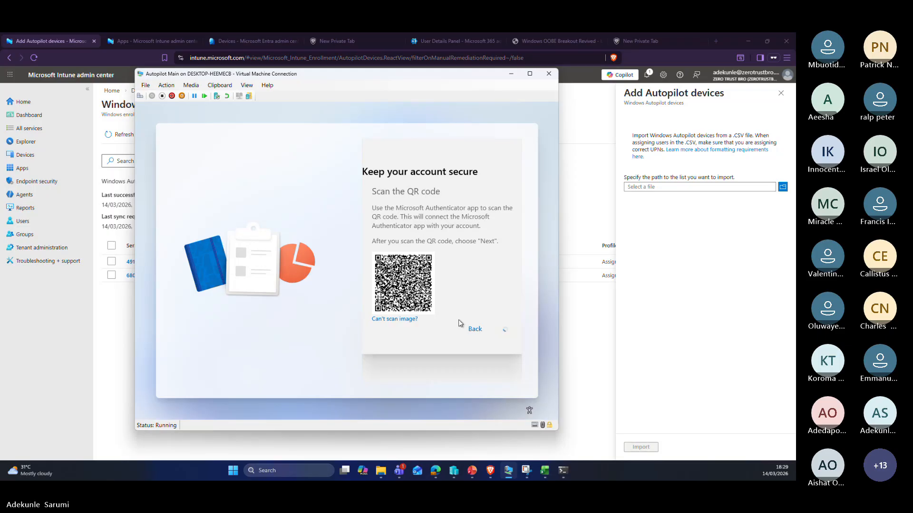
{"action": "left_click", "coordinate": [472, 330]}
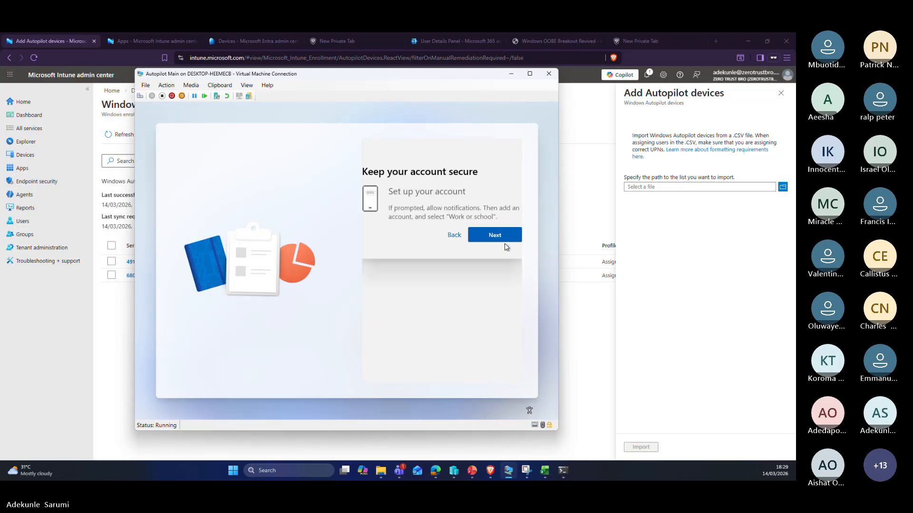
{"action": "left_click", "coordinate": [506, 240]}
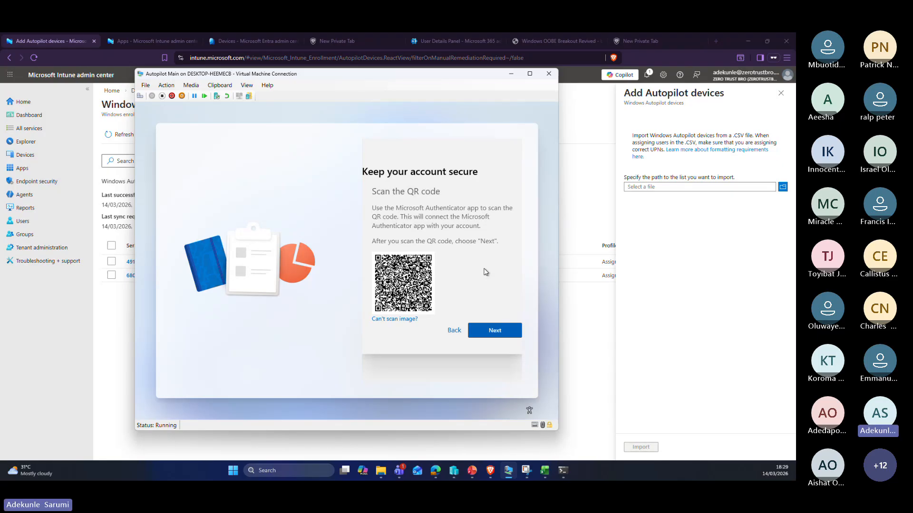
{"action": "left_click", "coordinate": [499, 330]}
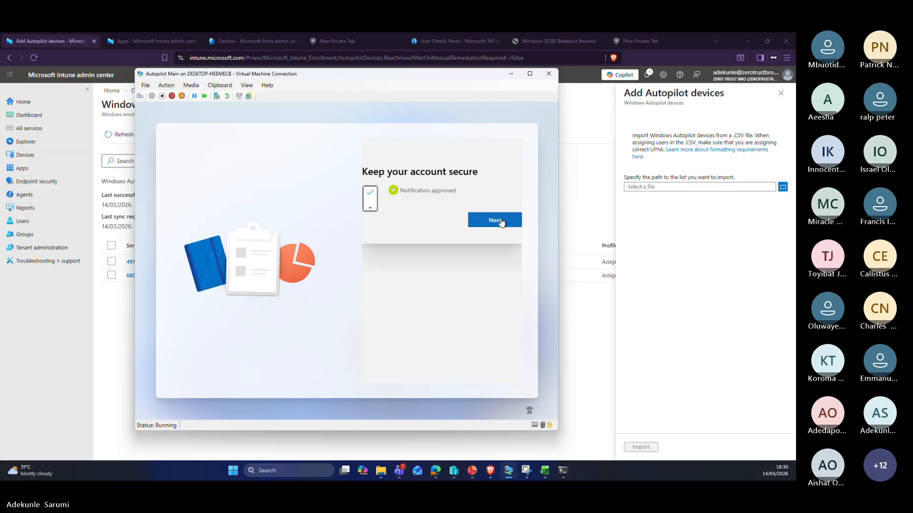
Step: Continue past 'Notification approved' and click Done on the Success page
{"action": "left_click", "coordinate": [500, 222]}
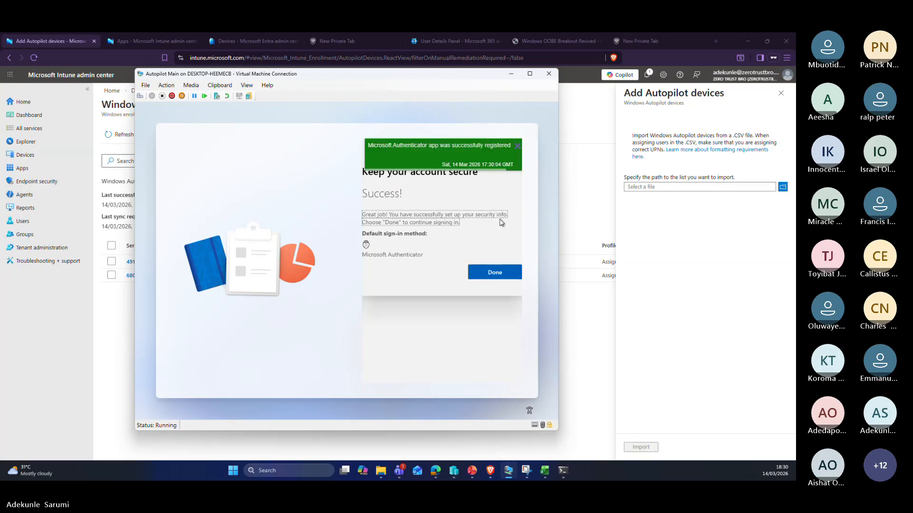
{"action": "left_click", "coordinate": [505, 278]}
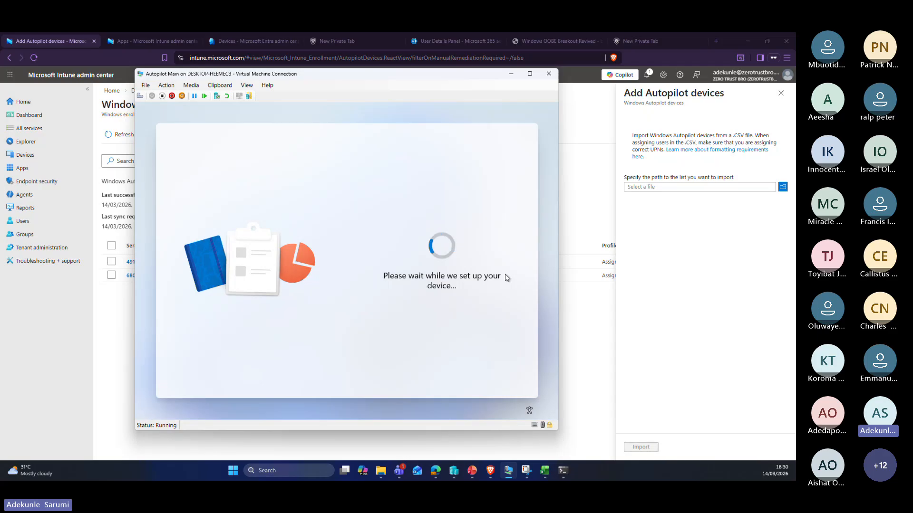
Step: Show slide 6, the Enrollment Status Page (ESP) slide, in PowerPoint, then minimise the deck
{"action": "left_click", "coordinate": [473, 472]}
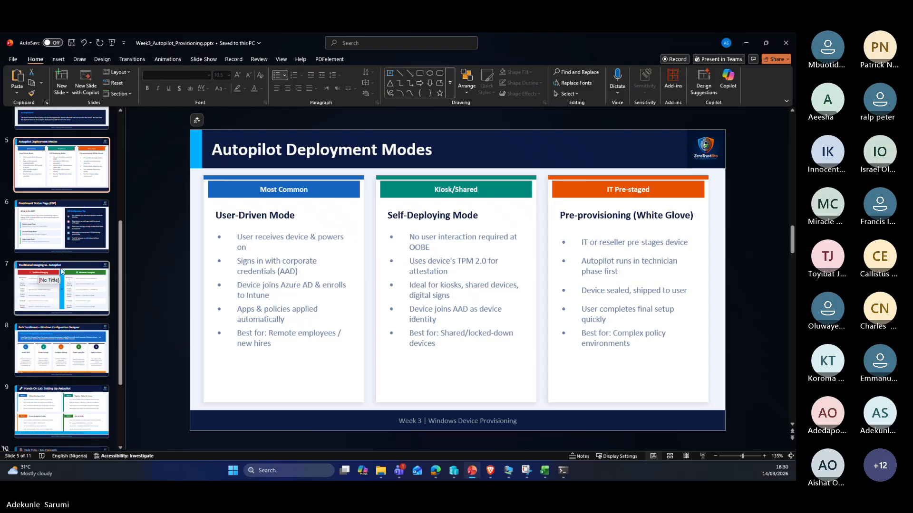
{"action": "left_click", "coordinate": [65, 229]}
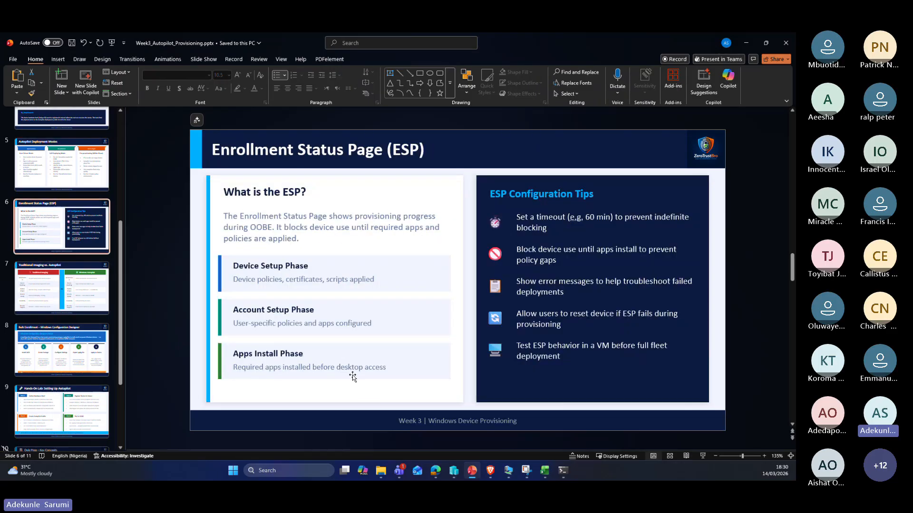
{"action": "left_click", "coordinate": [745, 43]}
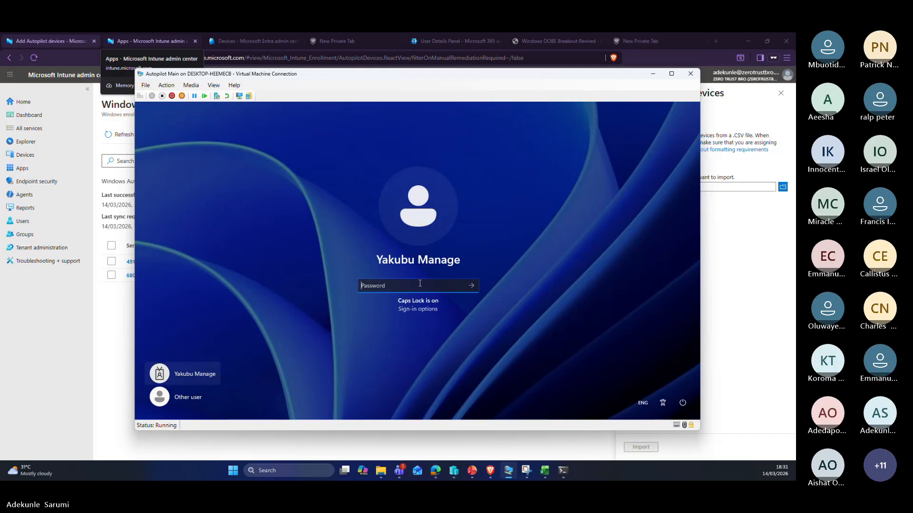
Step: Try the VM password sign-in twice, dismissing the Remote Desktop sign-in rights refusal each time
{"action": "type", "text": "a*********"}
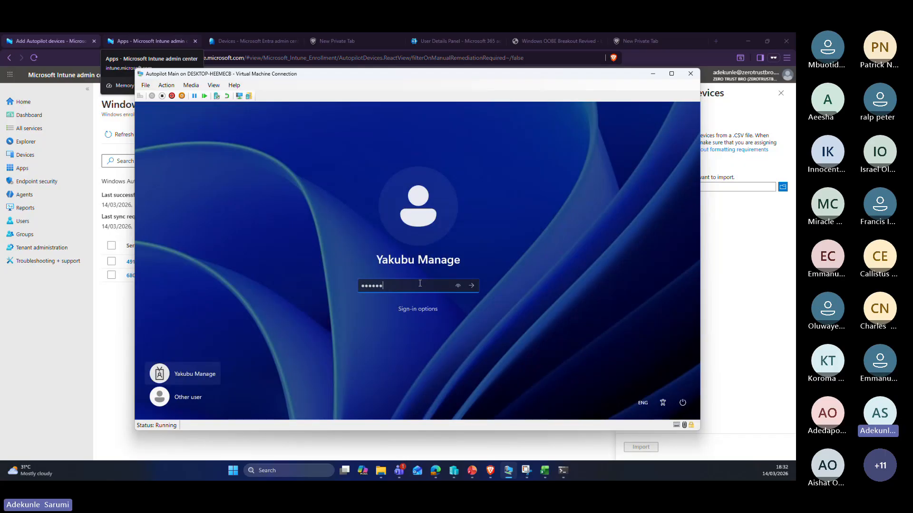
{"action": "key", "text": "Return"}
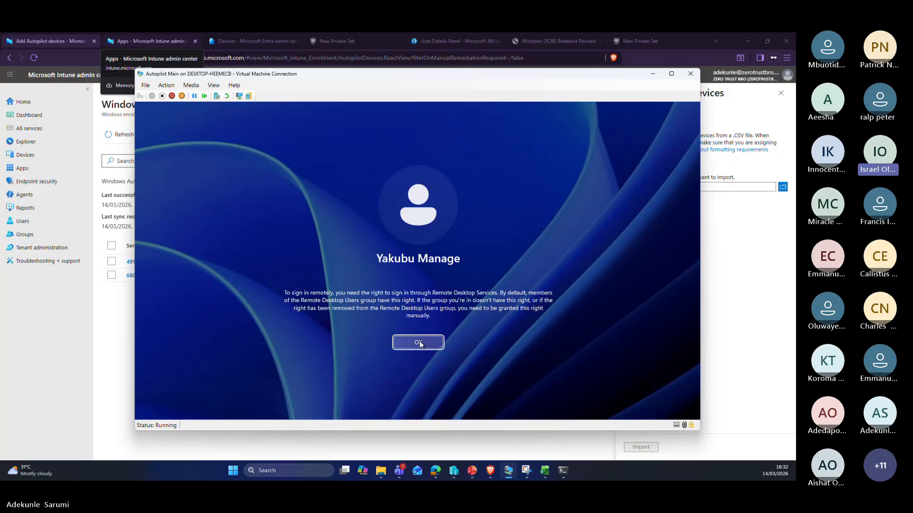
{"action": "left_click", "coordinate": [420, 342]}
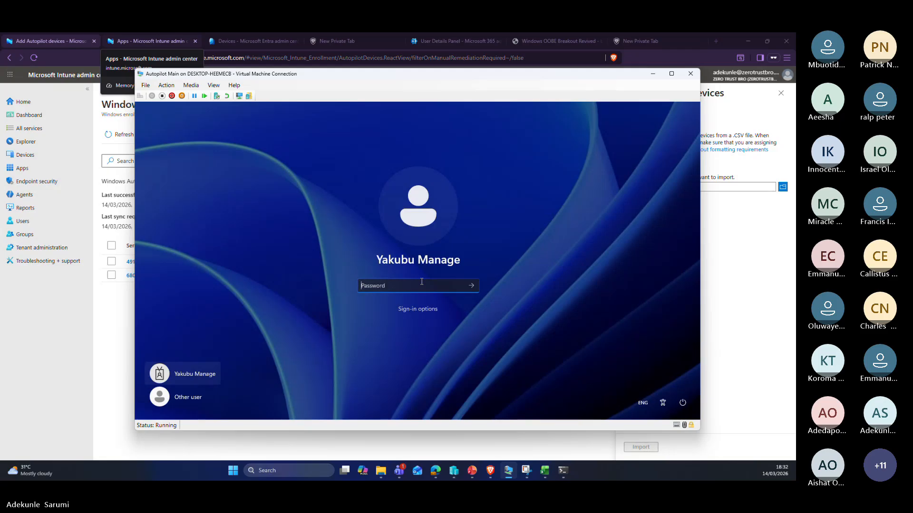
{"action": "key", "text": "Caps_Lock"}
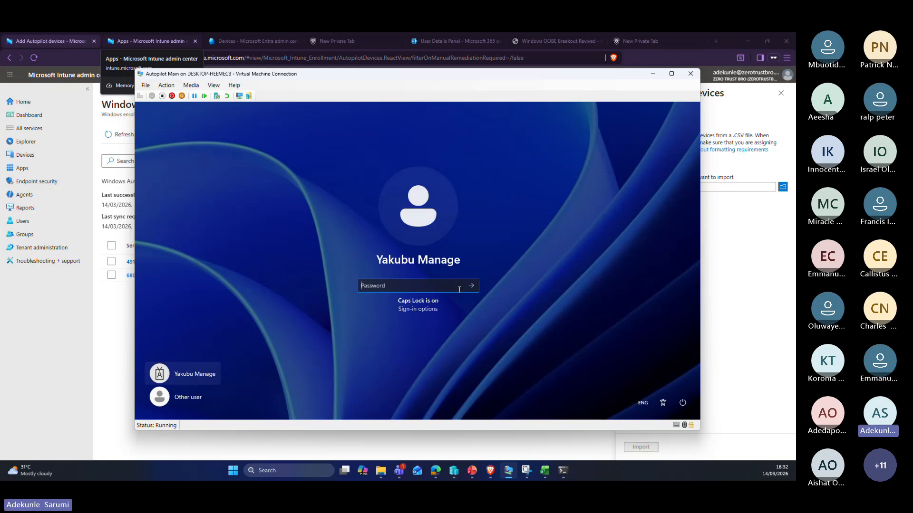
{"action": "type", "text": "********"}
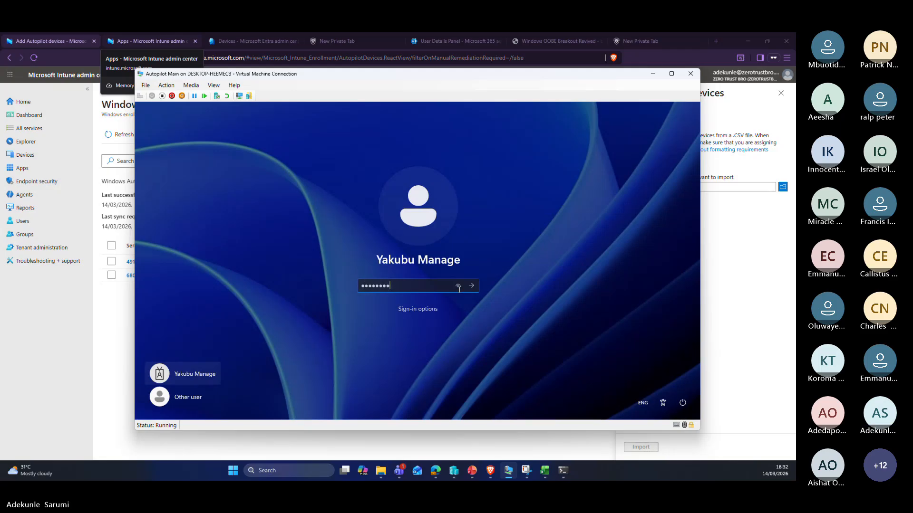
{"action": "key", "text": "Return"}
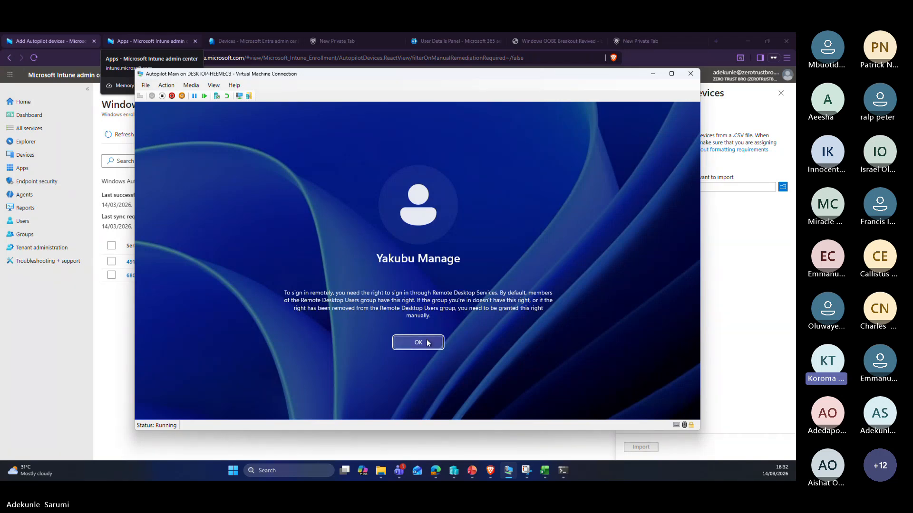
{"action": "left_click", "coordinate": [419, 342]}
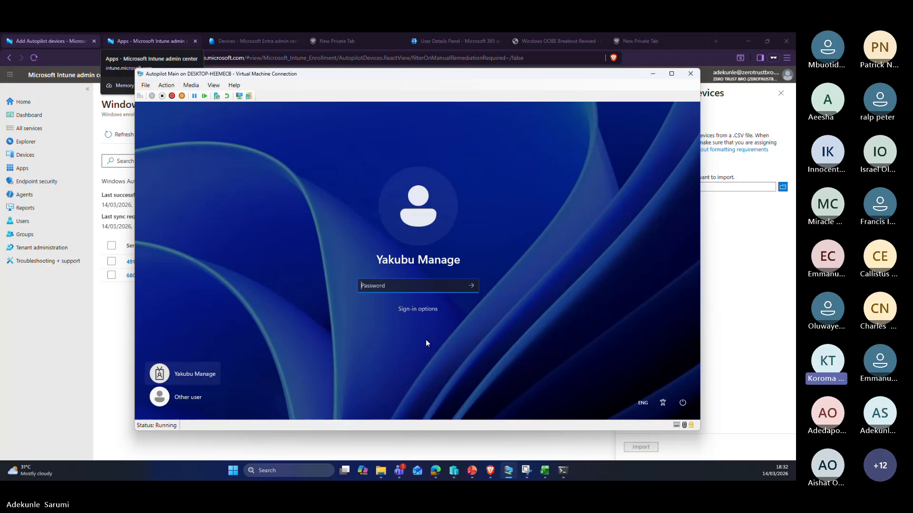
Step: Toggle sign-in options between security-device PIN and password, retry the password, and dismiss the rights error
{"action": "left_click", "coordinate": [426, 310]}
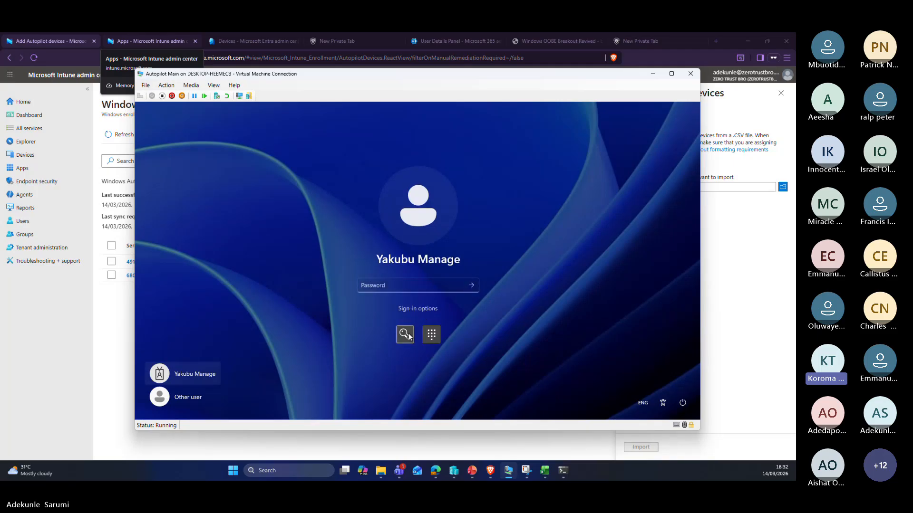
{"action": "left_click", "coordinate": [458, 283]}
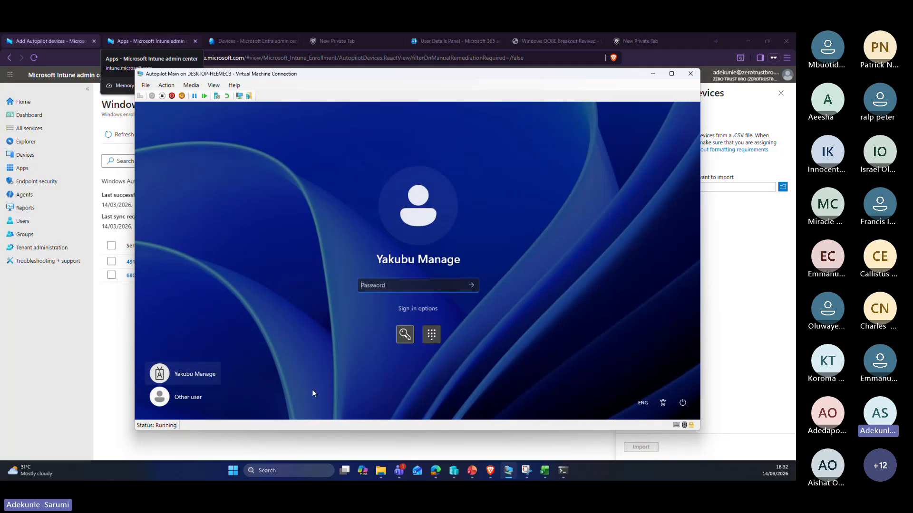
{"action": "left_click", "coordinate": [431, 336]}
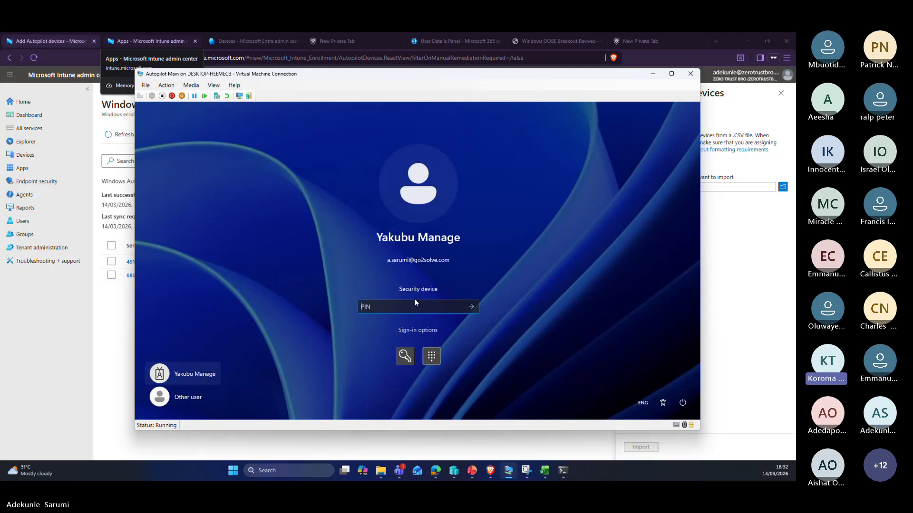
{"action": "left_click", "coordinate": [404, 356]}
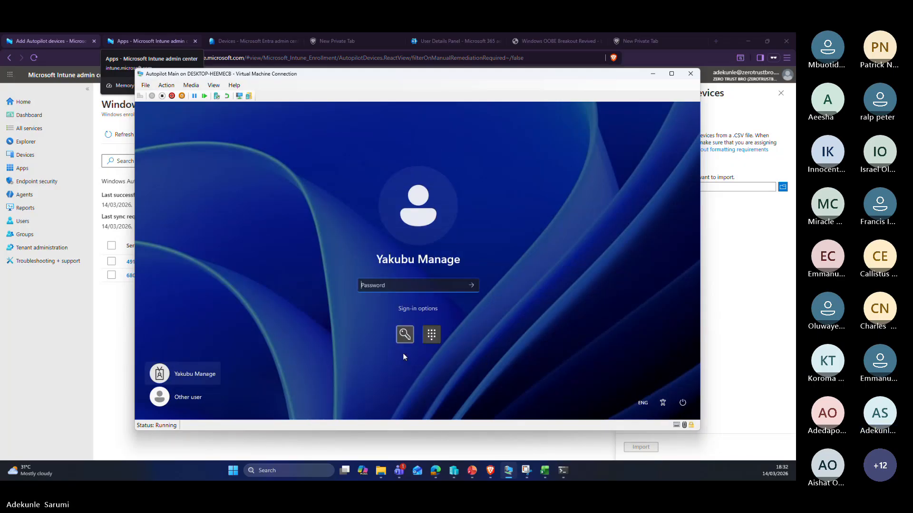
{"action": "left_click", "coordinate": [398, 308]}
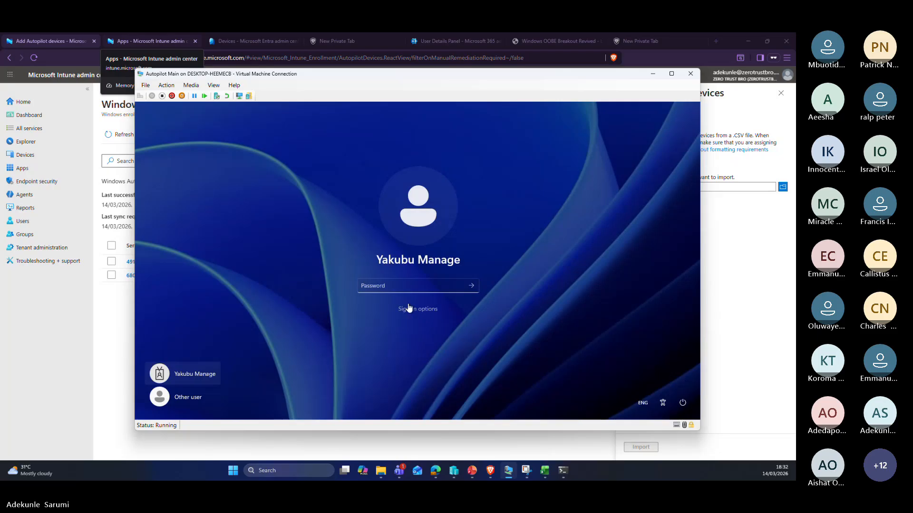
{"action": "key", "text": "Caps_Lock"}
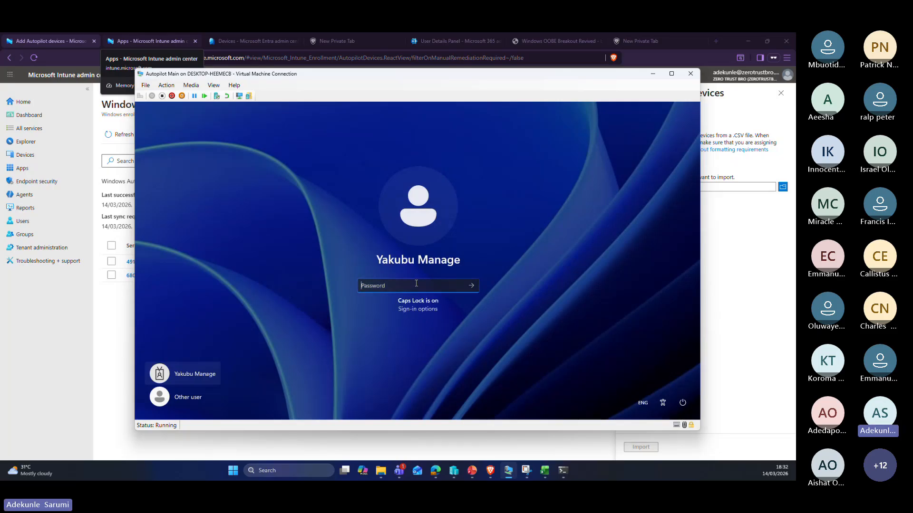
{"action": "type", "text": "••••••••••"}
{"action": "key", "text": "Return"}
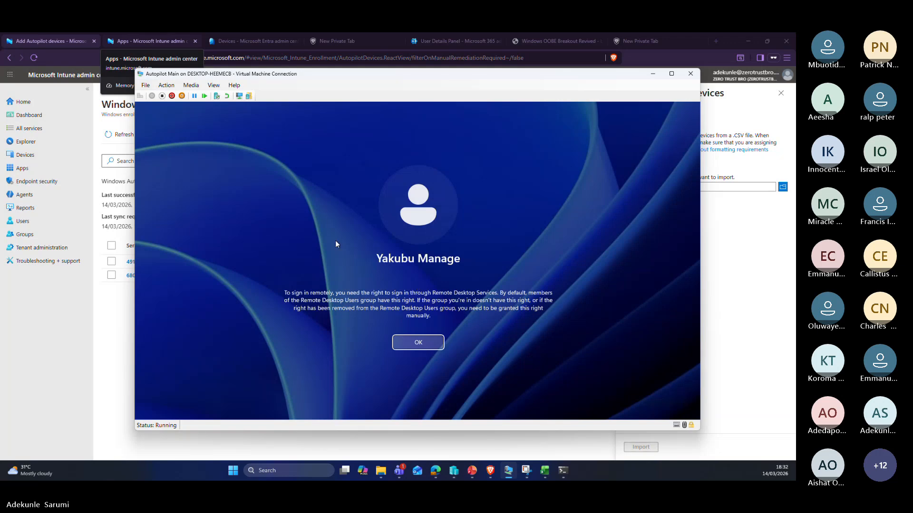
{"action": "left_click", "coordinate": [441, 347]}
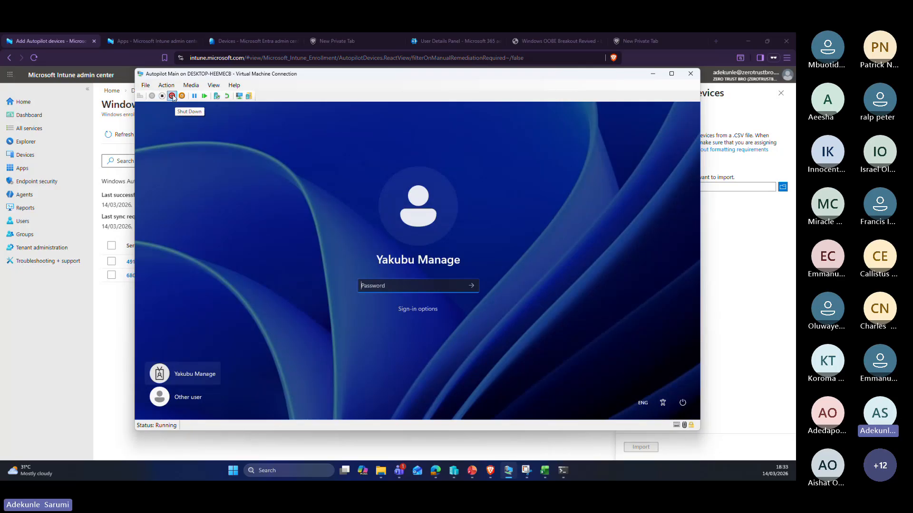
Step: Shut down the Autopilot Main VM and minimise its connection window
{"action": "left_click", "coordinate": [173, 97]}
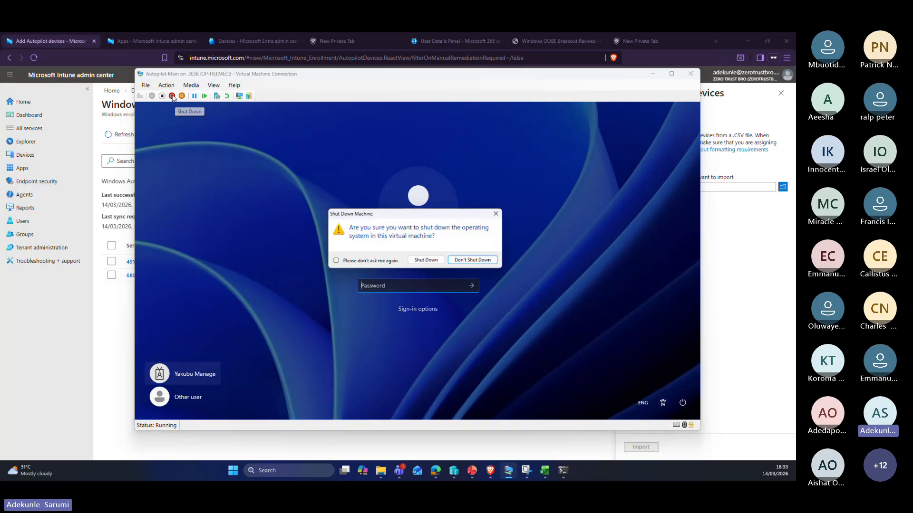
{"action": "left_click", "coordinate": [427, 262]}
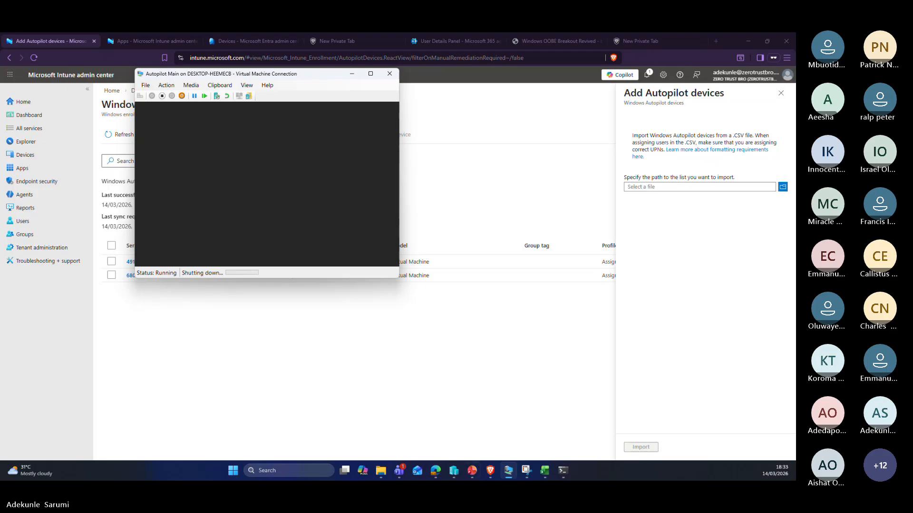
{"action": "left_click", "coordinate": [510, 472]}
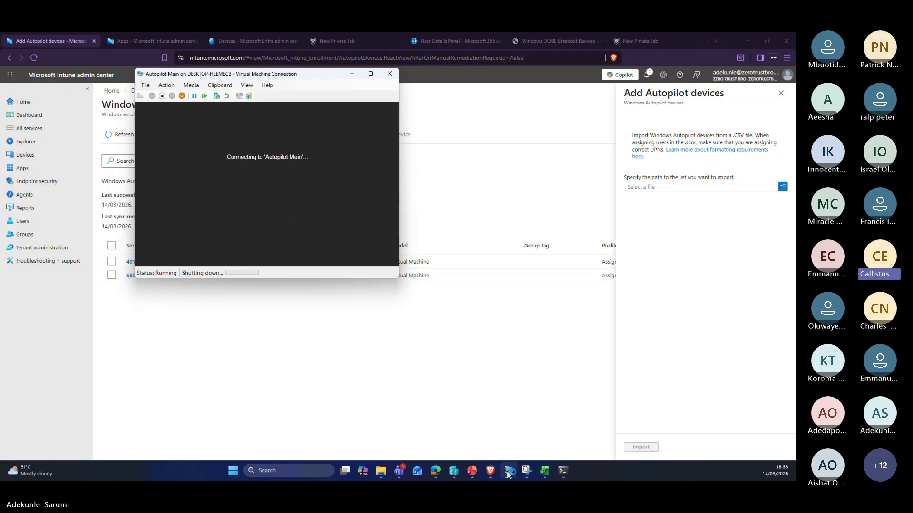
Step: Connect to Autopilot Main from Hyper-V Manager and start it again
{"action": "left_click", "coordinate": [455, 471]}
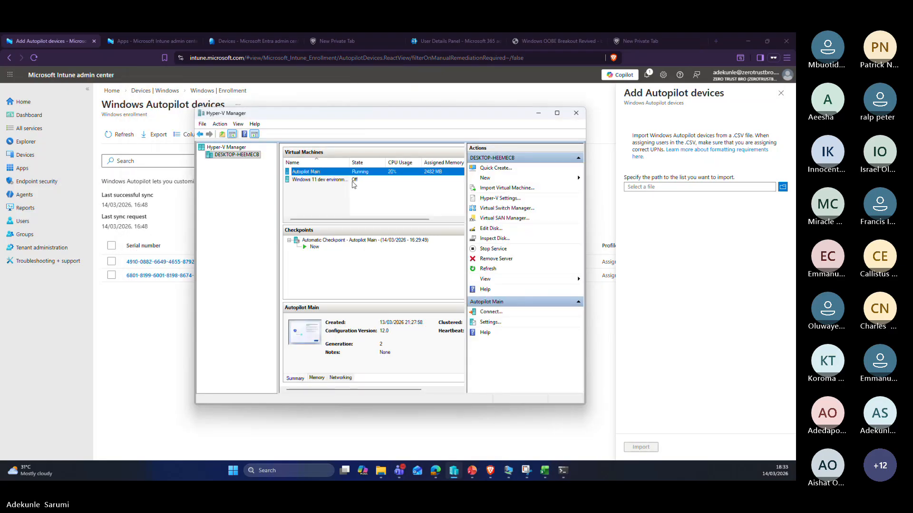
{"action": "left_click", "coordinate": [499, 312]}
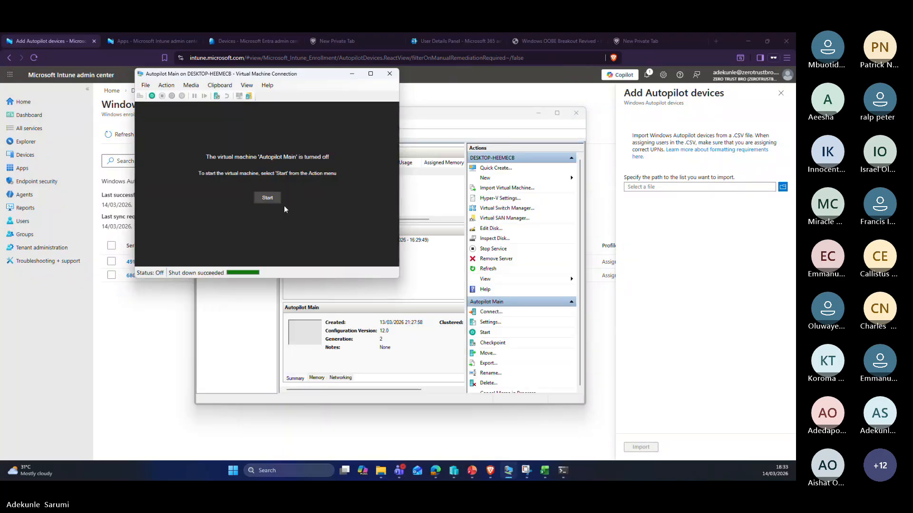
{"action": "left_click", "coordinate": [272, 199]}
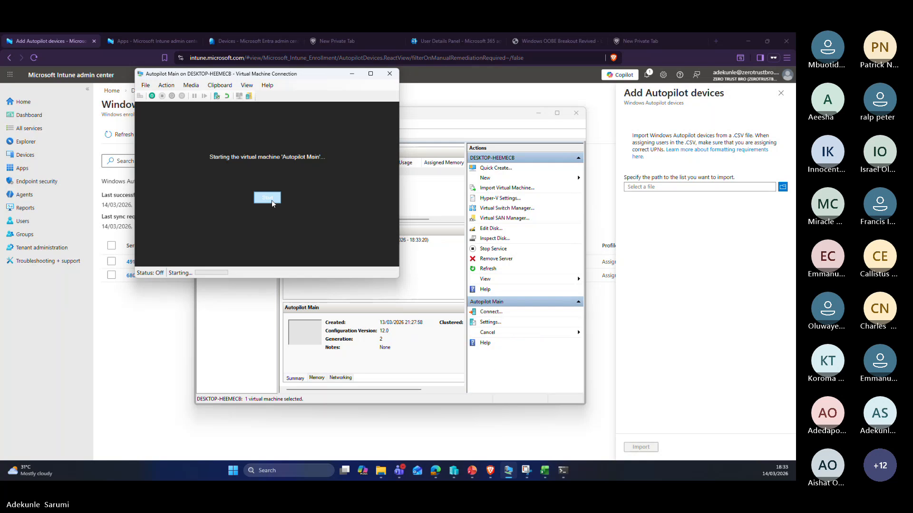
{"action": "left_click", "coordinate": [267, 200]}
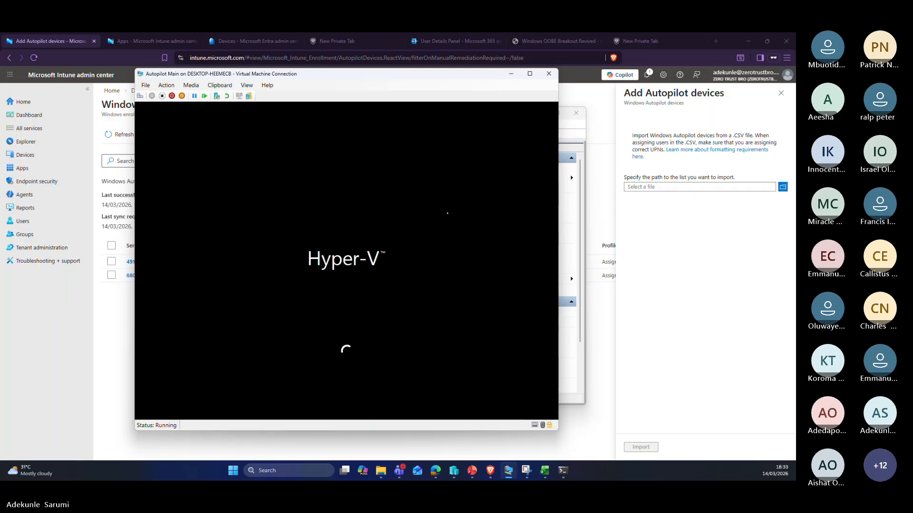
Step: Refresh Entra's All devices list and open DESKTOP-FTDCG84's properties, showing it Intune-managed and compliant
{"action": "left_click", "coordinate": [265, 50]}
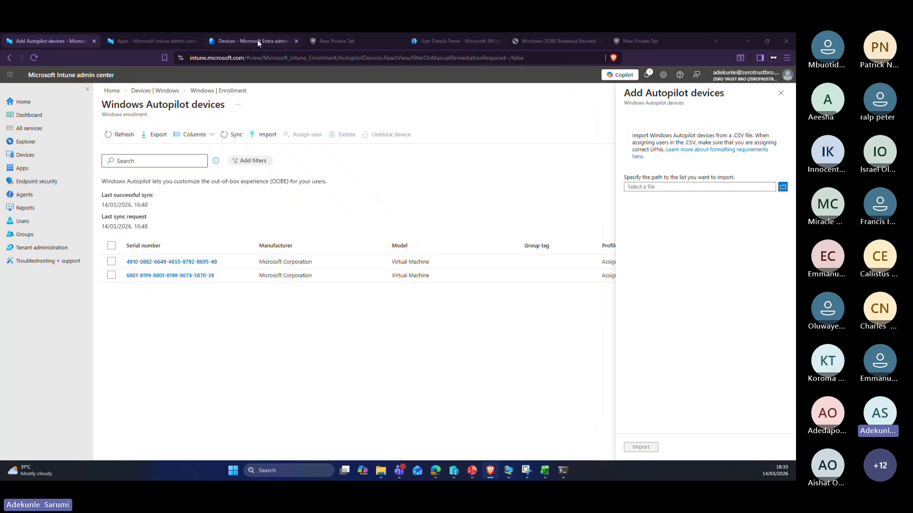
{"action": "left_click", "coordinate": [258, 40]}
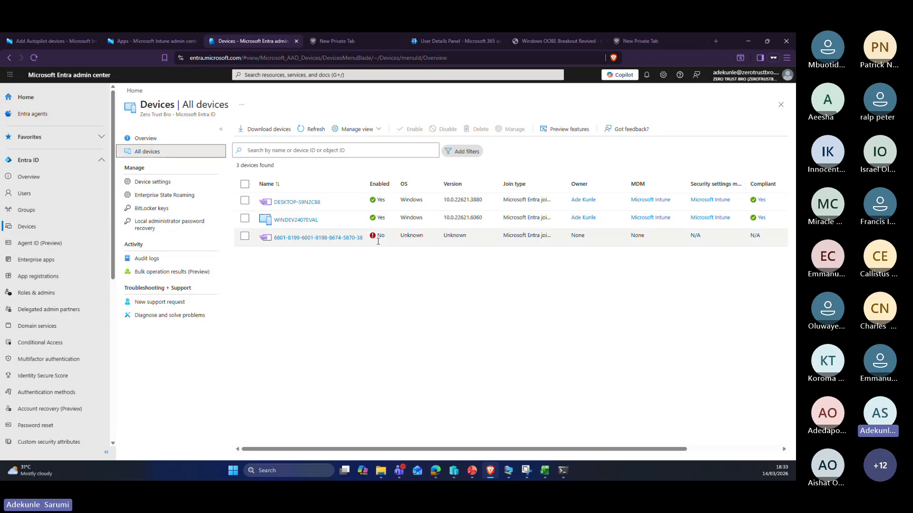
{"action": "left_click", "coordinate": [302, 129]}
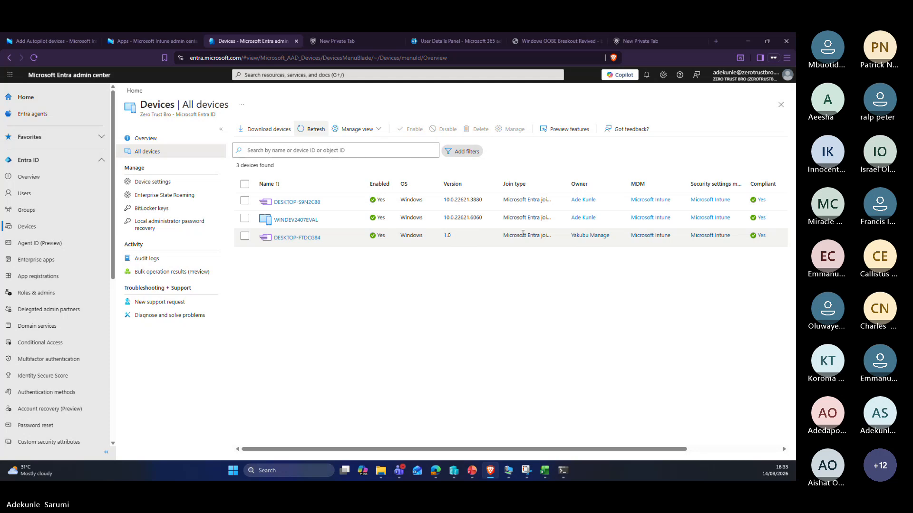
{"action": "left_click", "coordinate": [296, 237]}
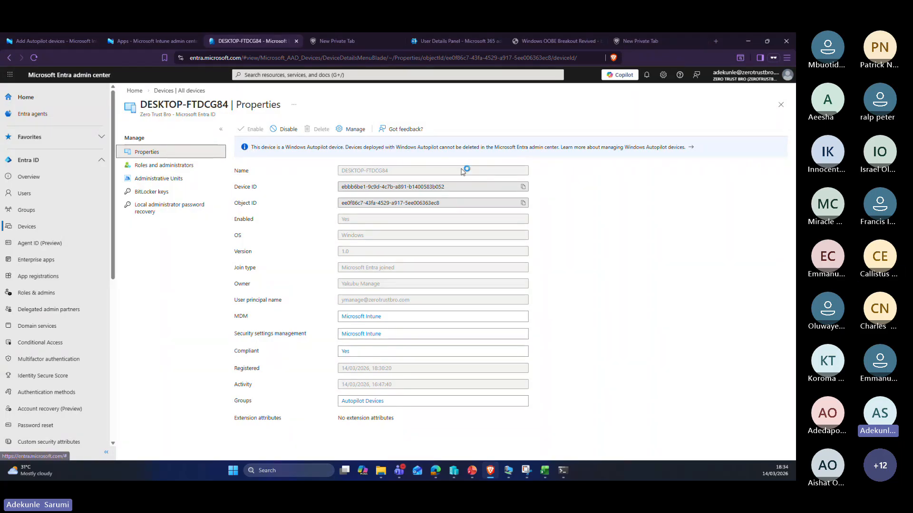
Step: Verify the second refreshed Autopilot device has the Autopilot Join profile, then view the Devices overview
{"action": "left_click", "coordinate": [72, 43]}
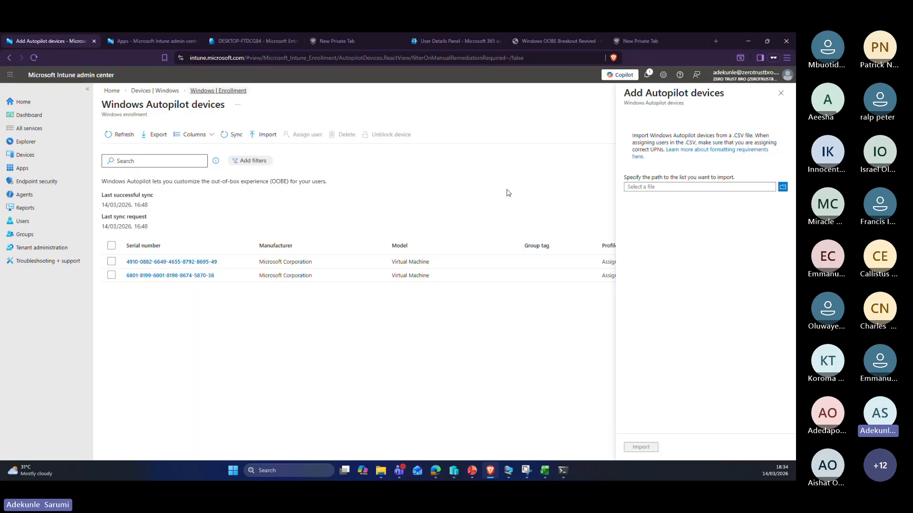
{"action": "left_click", "coordinate": [124, 136]}
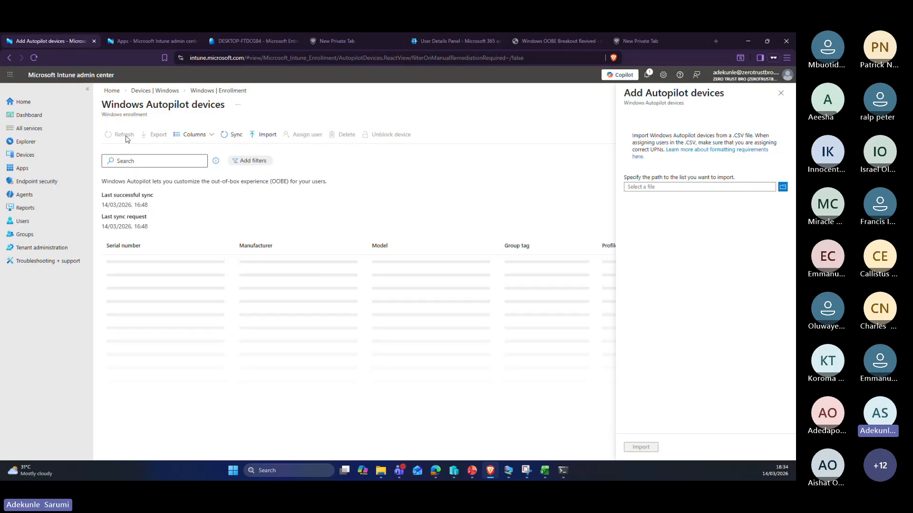
{"action": "left_click", "coordinate": [780, 93]}
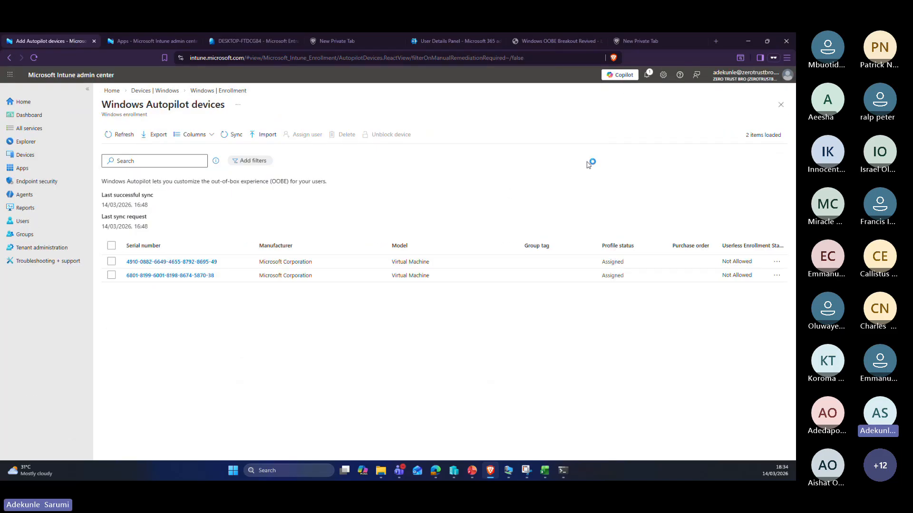
{"action": "left_click", "coordinate": [206, 276]}
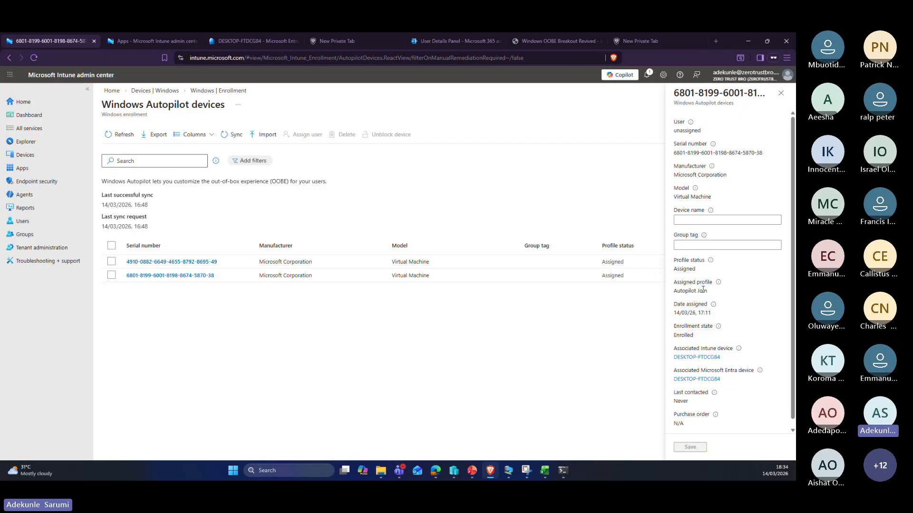
{"action": "triple_click", "coordinate": [709, 293]}
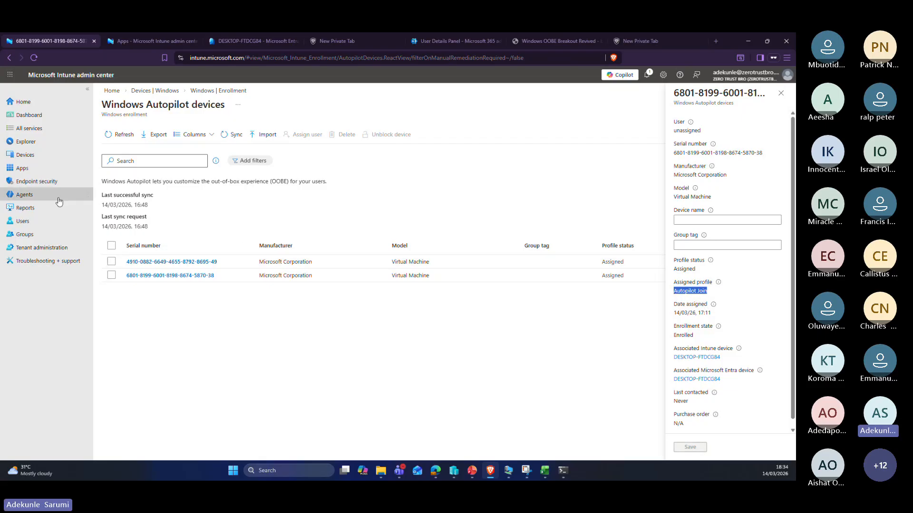
{"action": "left_click", "coordinate": [29, 154]}
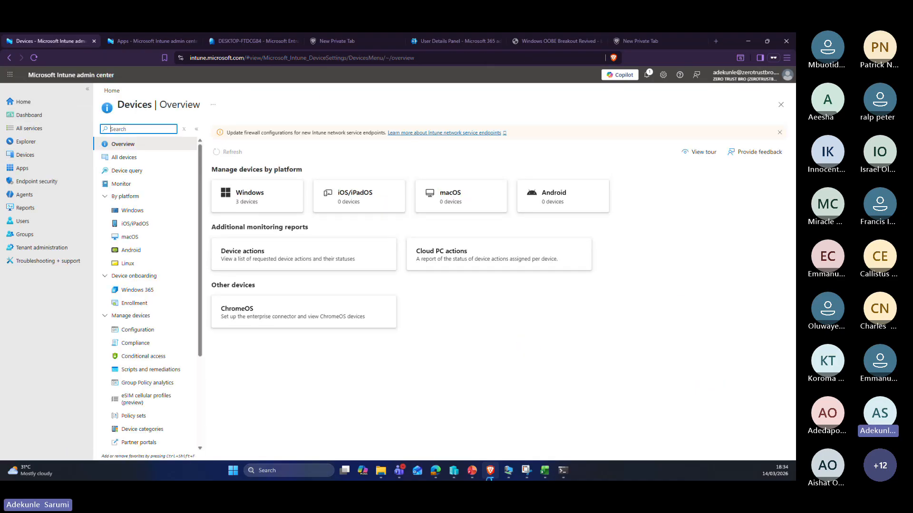
Step: Retry the VM password sign-in, dismiss the Remote Desktop rights error, and minimise the VM window
{"action": "left_click", "coordinate": [509, 472]}
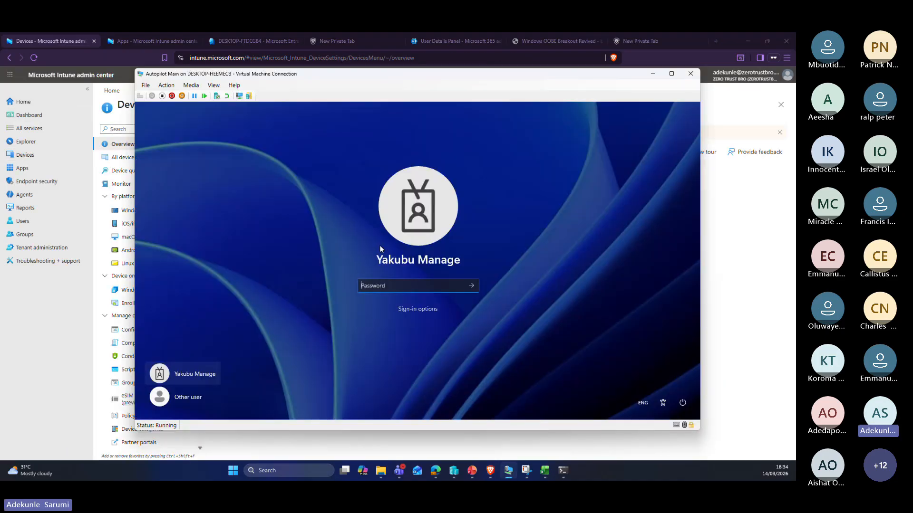
{"action": "type", "text": "••"}
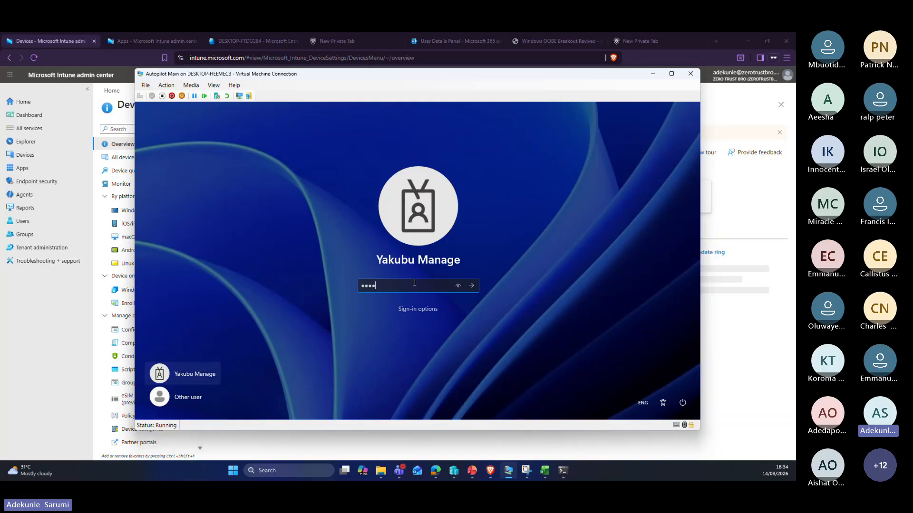
{"action": "key", "text": "Return"}
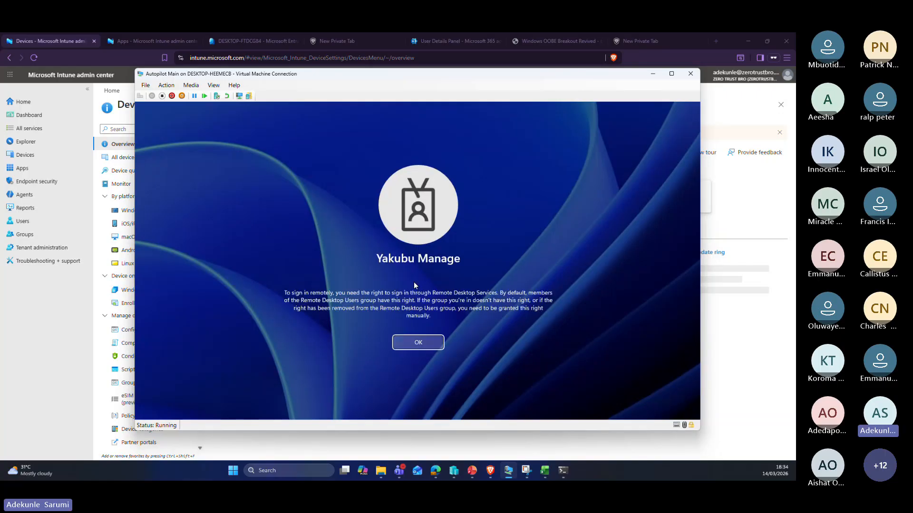
{"action": "left_click", "coordinate": [432, 343]}
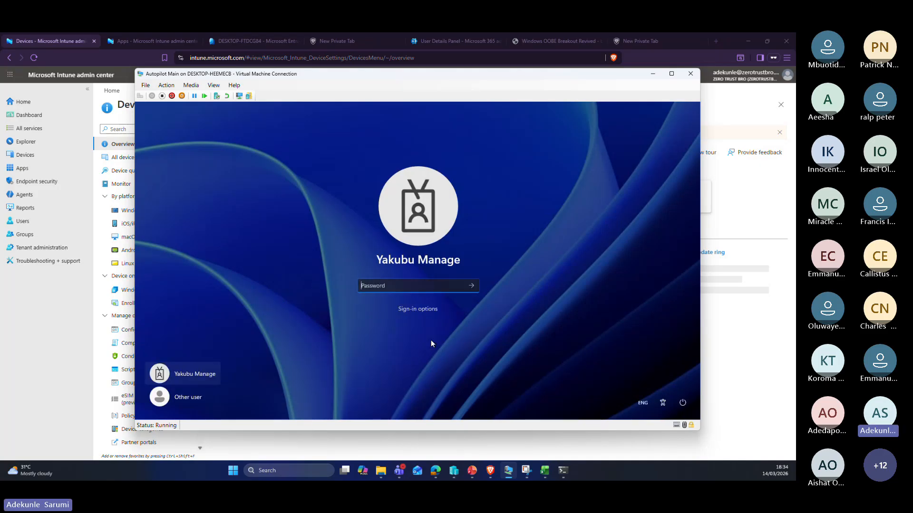
{"action": "left_click", "coordinate": [653, 74]}
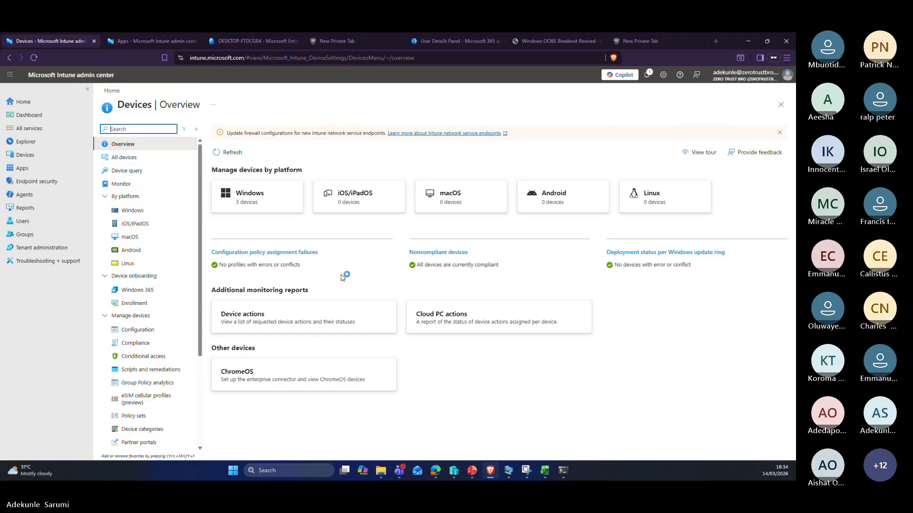
Step: Filter Intune devices to Windows and open DESKTOP-FTDCG84's overview, showing it Corporate and Compliant
{"action": "left_click", "coordinate": [132, 212]}
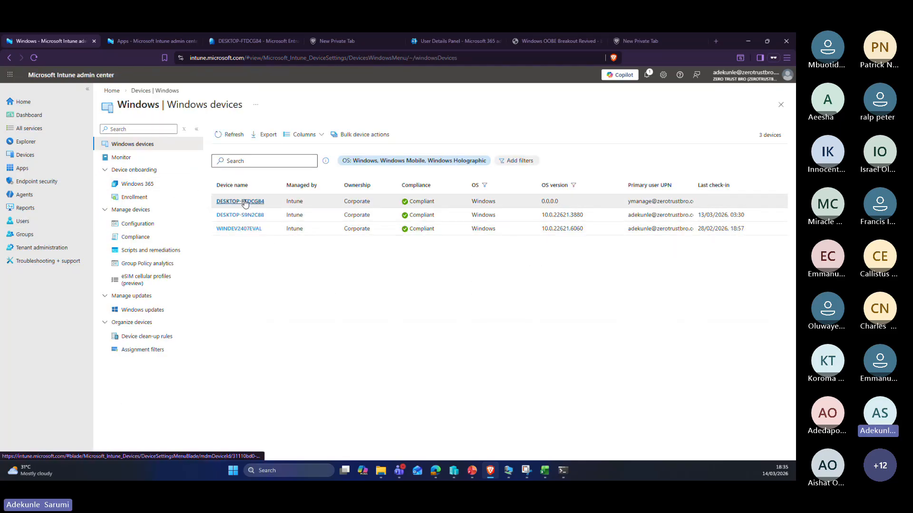
{"action": "left_click", "coordinate": [245, 203]}
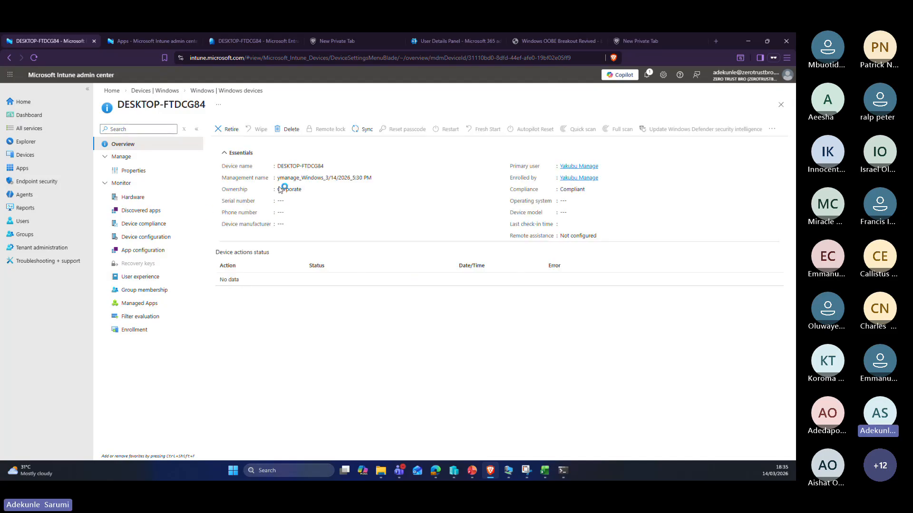
{"action": "left_click", "coordinate": [165, 43]}
Step: Submit the enrolled user's password on the VM again, clear the Remote Desktop rights error, and return to the browser
{"action": "left_click", "coordinate": [60, 44]}
{"action": "left_click", "coordinate": [508, 470]}
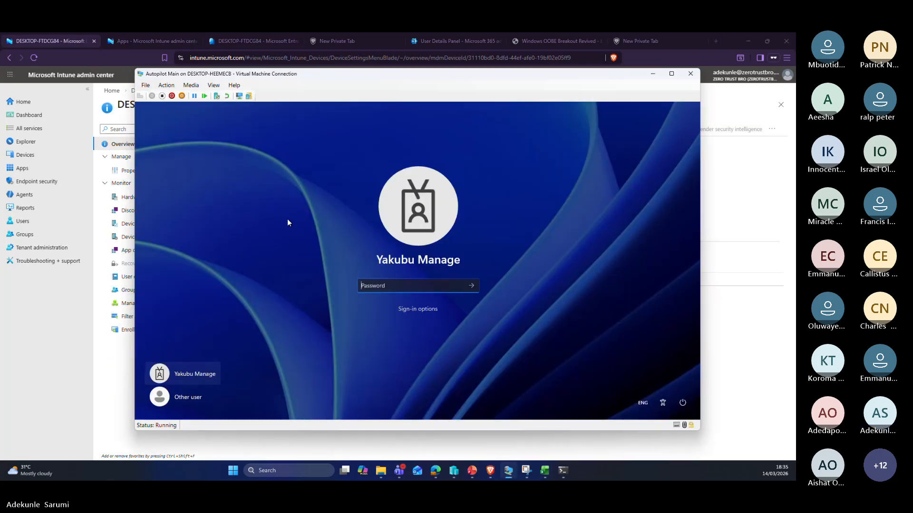
{"action": "left_click", "coordinate": [420, 310]}
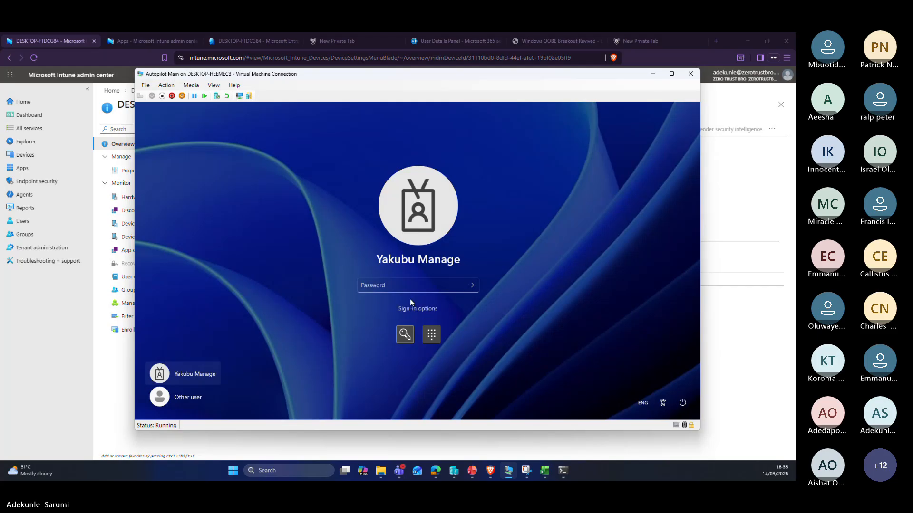
{"action": "left_click", "coordinate": [408, 290]}
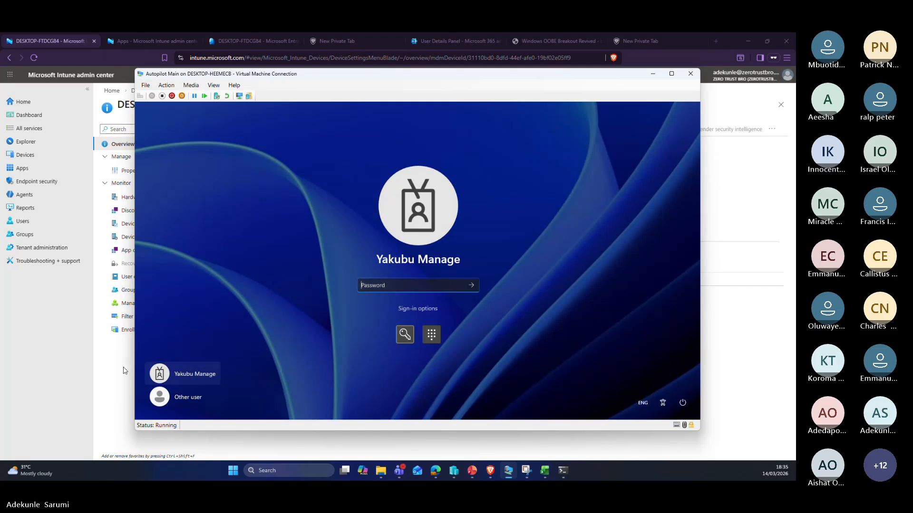
{"action": "left_click", "coordinate": [681, 402]}
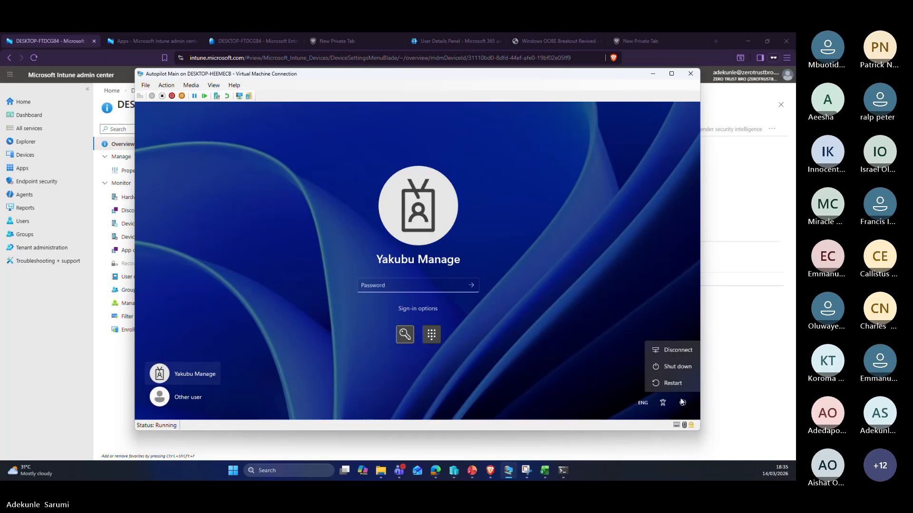
{"action": "left_click", "coordinate": [682, 402]}
{"action": "left_click", "coordinate": [397, 285]}
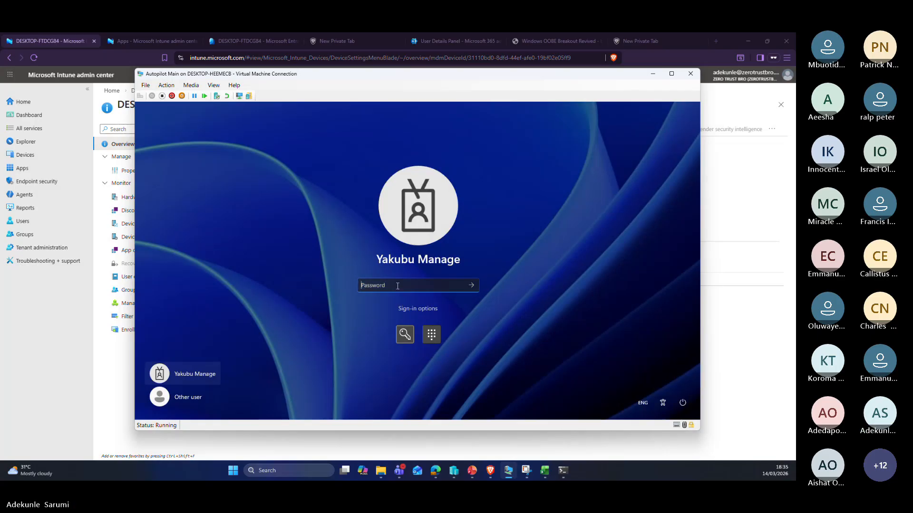
{"action": "type", "text": "•••"}
{"action": "key", "text": "Return"}
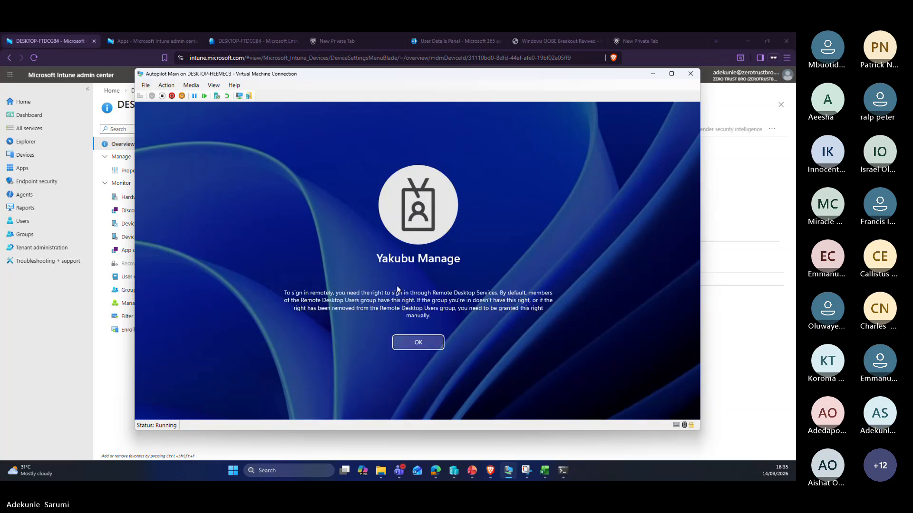
{"action": "left_click", "coordinate": [419, 342]}
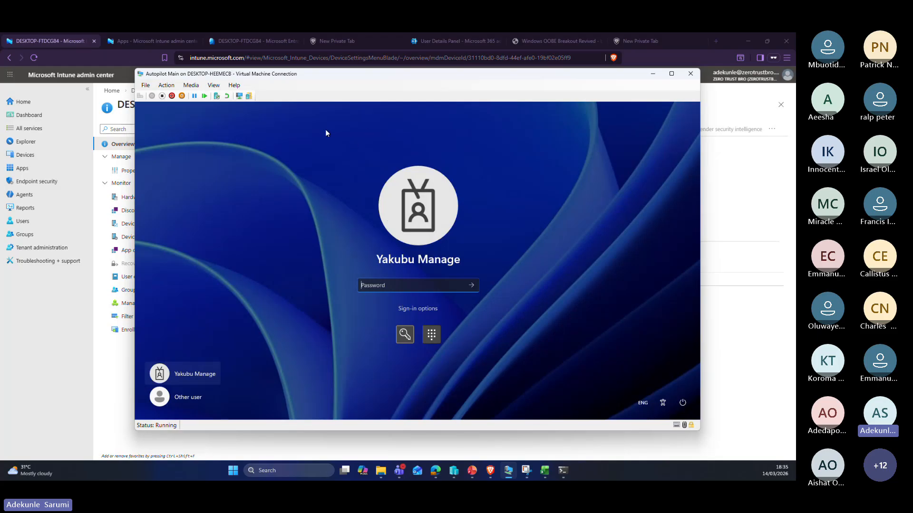
{"action": "left_click", "coordinate": [321, 41]}
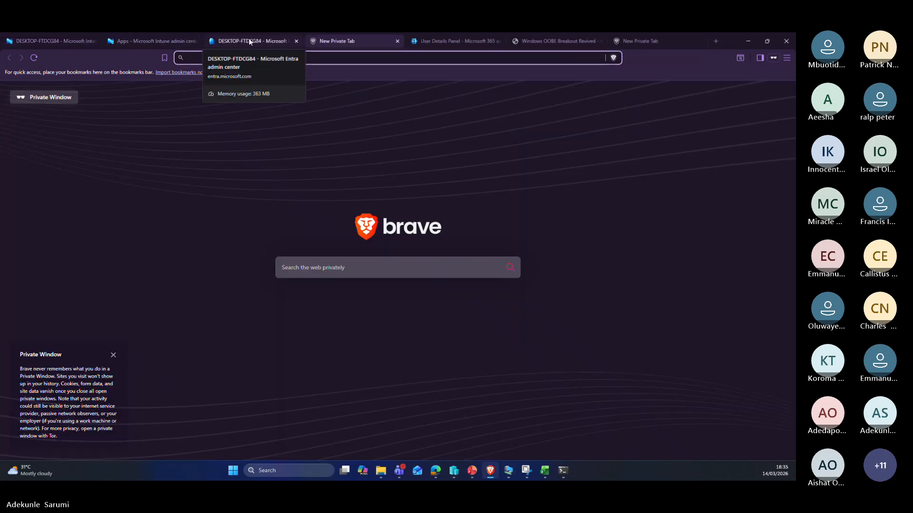
Step: Open the enrolled user's Assigned roles page from Entra's Users list, reloading it after a load failure
{"action": "left_click", "coordinate": [72, 41]}
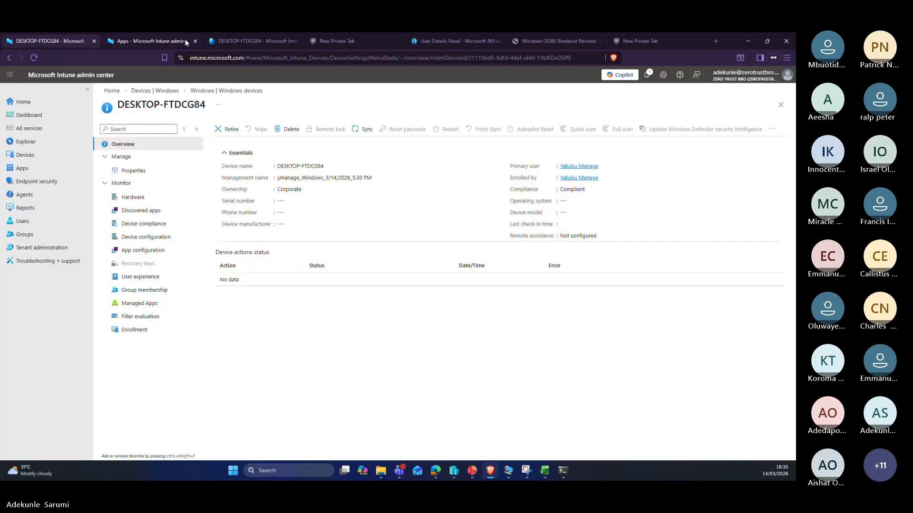
{"action": "left_click", "coordinate": [252, 40]}
{"action": "left_click", "coordinate": [38, 196]}
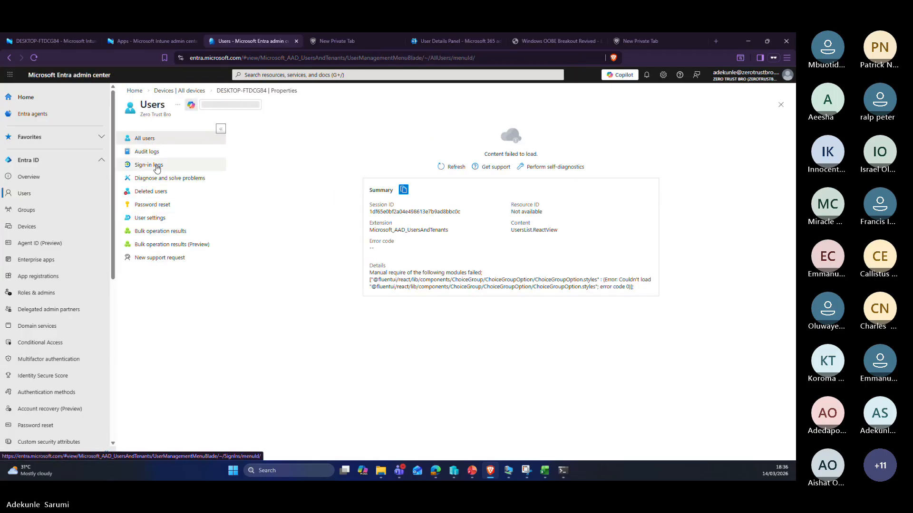
{"action": "left_click", "coordinate": [451, 167]}
{"action": "left_click", "coordinate": [34, 57]}
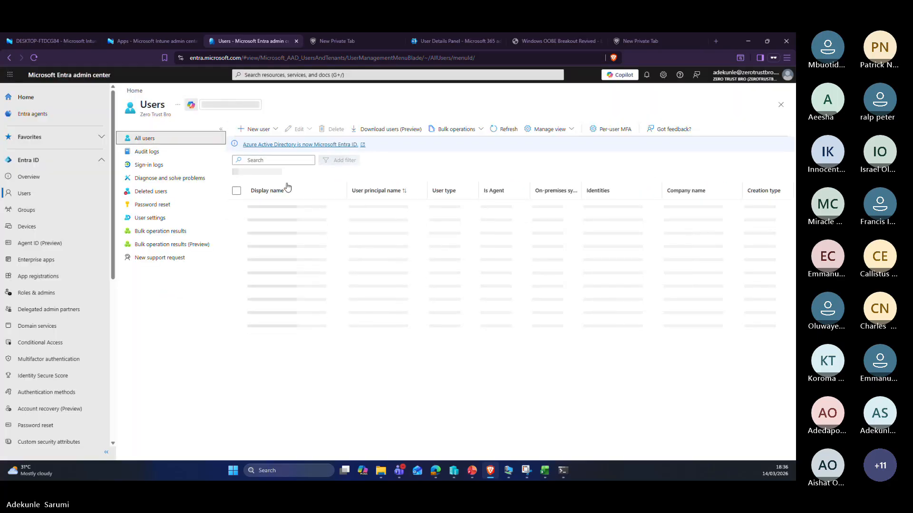
{"action": "left_click", "coordinate": [287, 247]}
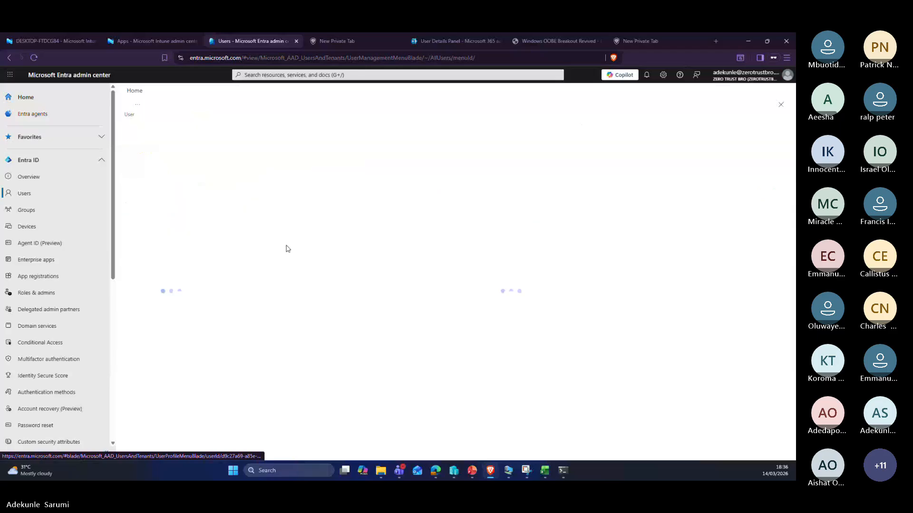
{"action": "left_click", "coordinate": [160, 212]}
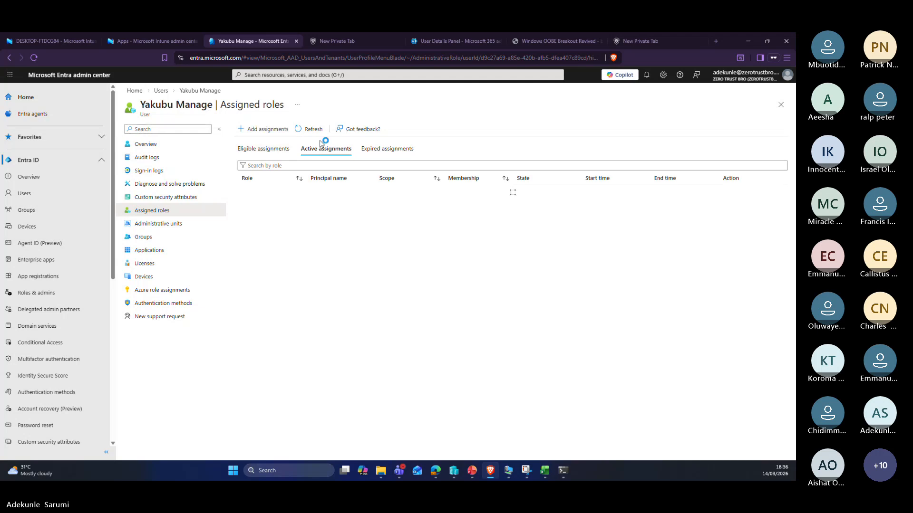
Step: Start a new role assignment for the enrolled user with the Global Administrator role
{"action": "left_click", "coordinate": [273, 129]}
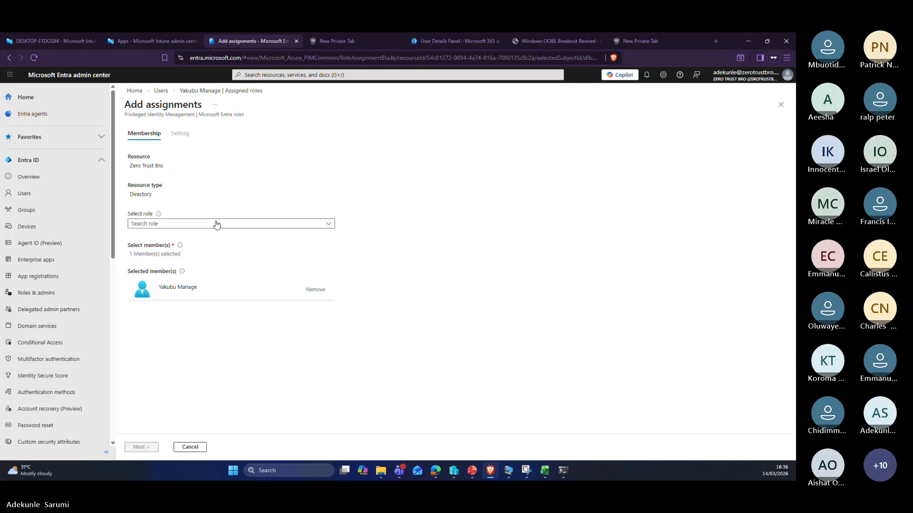
{"action": "left_click", "coordinate": [220, 224]}
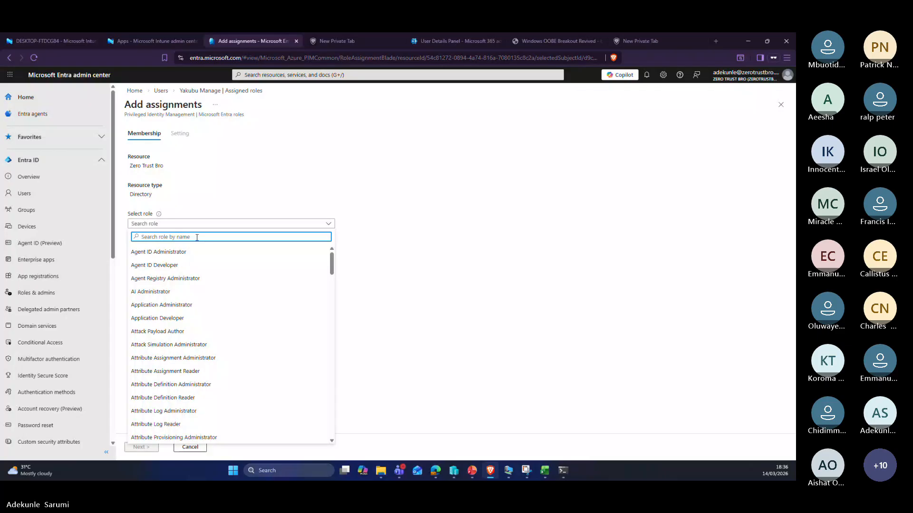
{"action": "type", "text": "globa"}
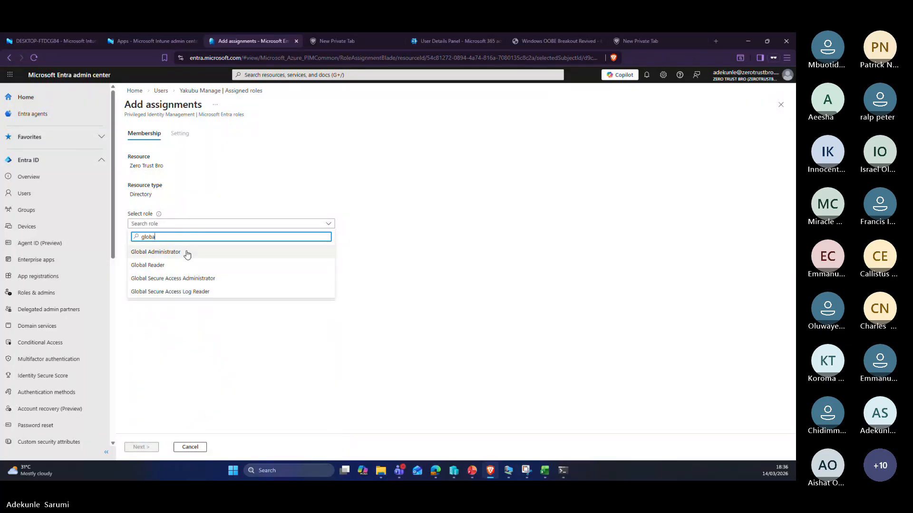
{"action": "left_click", "coordinate": [187, 252]}
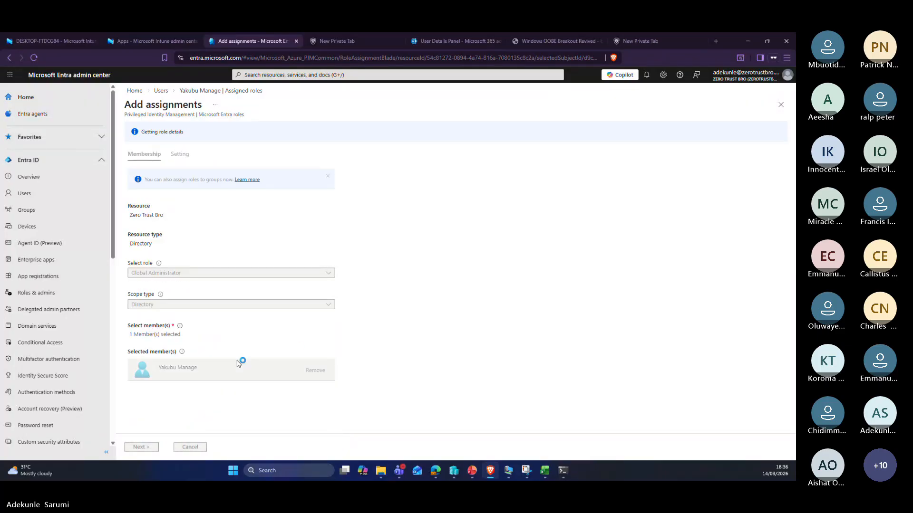
{"action": "left_click", "coordinate": [142, 447]}
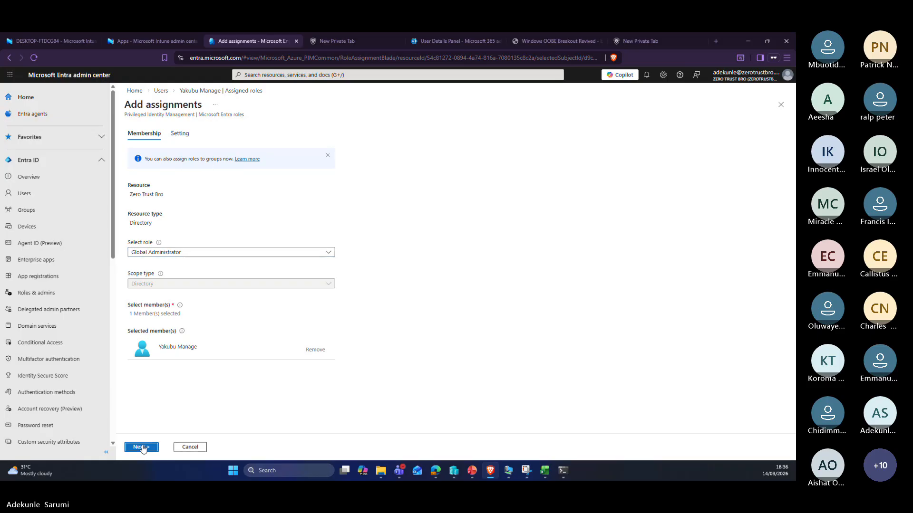
Step: Make the assignment active with justification 'Manage now', assign it, and bring back the VM sign-in
{"action": "left_click", "coordinate": [132, 176]}
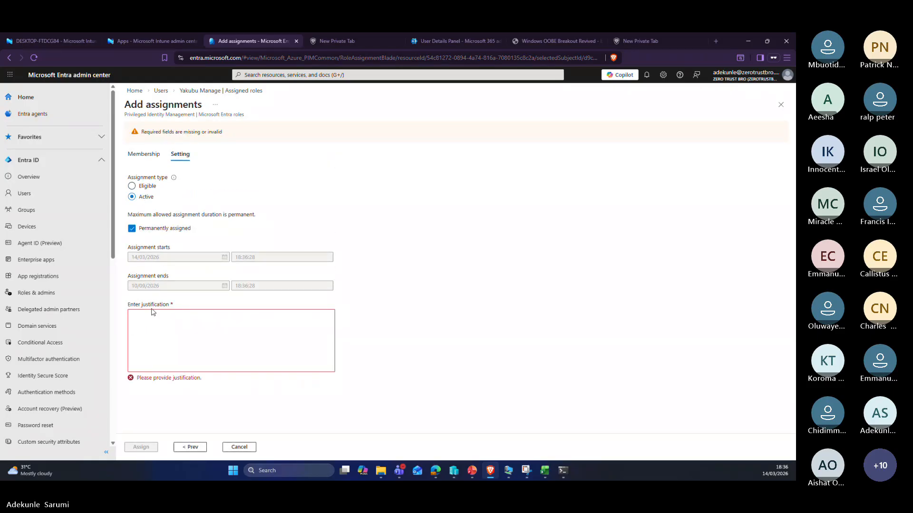
{"action": "left_click", "coordinate": [151, 315]}
{"action": "type", "text": "Manage"}
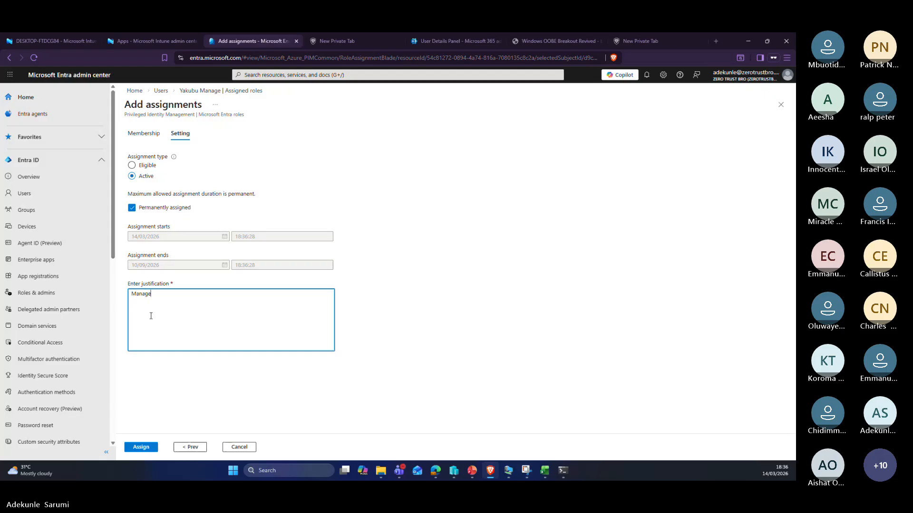
{"action": "type", "text": " now"}
{"action": "left_click", "coordinate": [152, 445]}
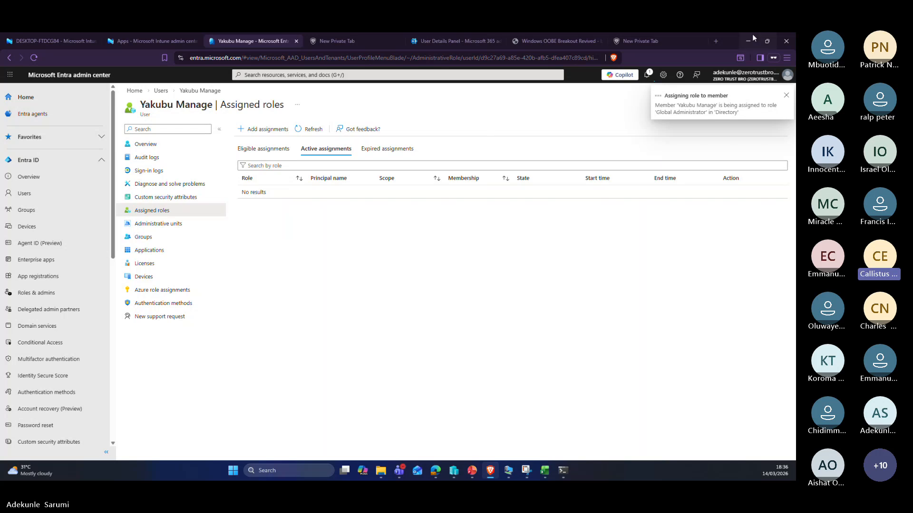
{"action": "left_click", "coordinate": [35, 58]}
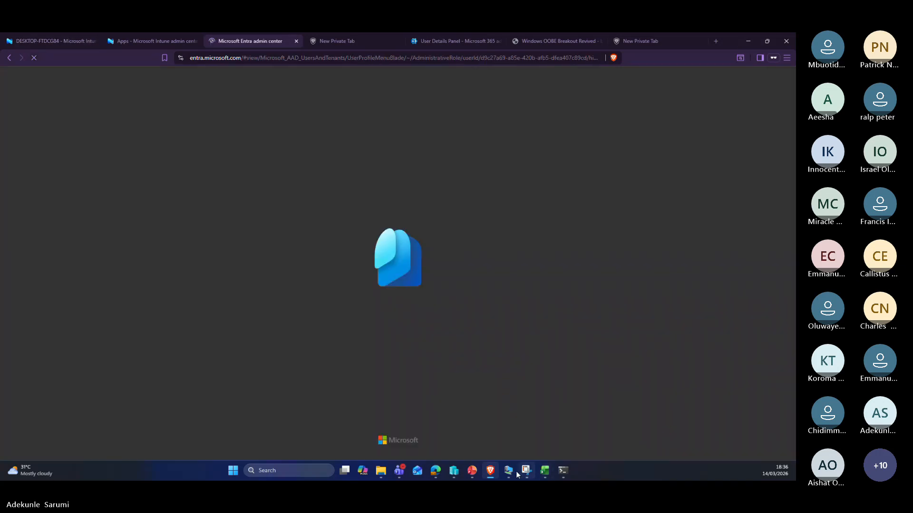
{"action": "left_click", "coordinate": [508, 475]}
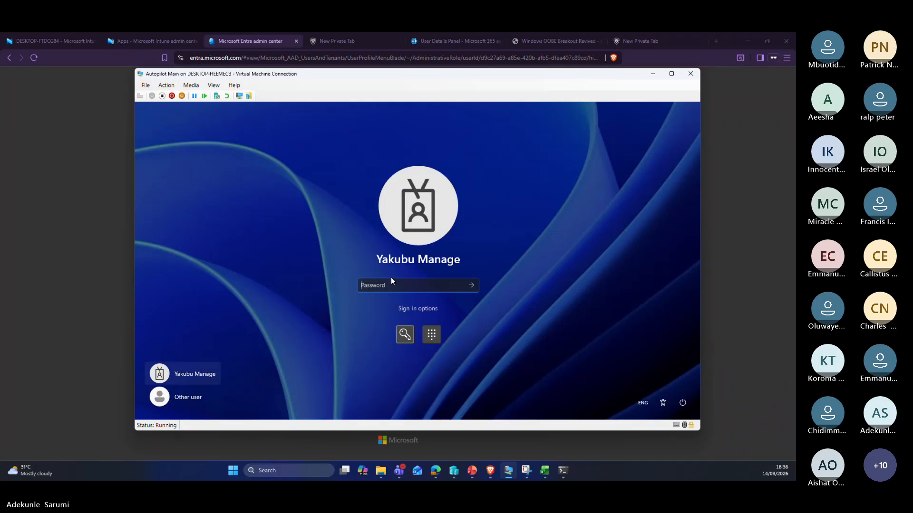
Step: Try signing in to the VM with the user's password; the attempts are rejected as incorrect
{"action": "key", "text": "Caps_Lock"}
{"action": "type", "text": "••••••••••"}
{"action": "key", "text": "Return"}
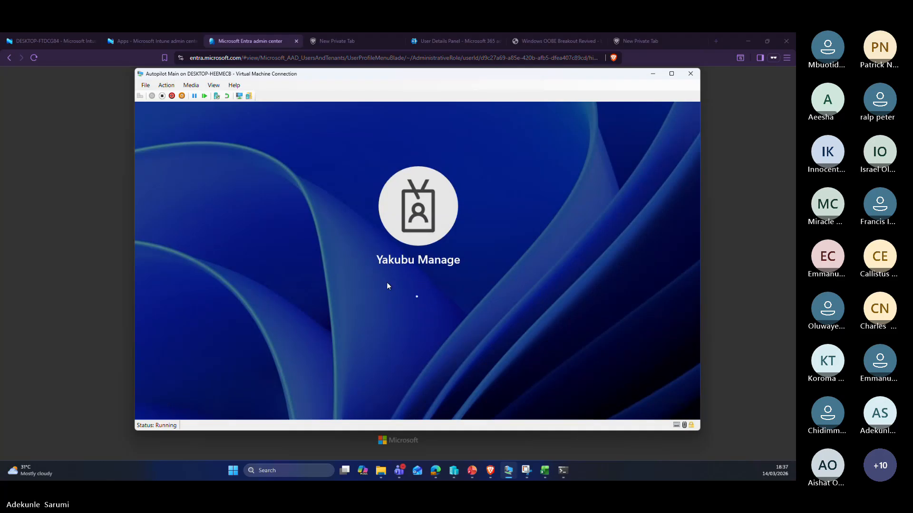
{"action": "type", "text": "•••••••"}
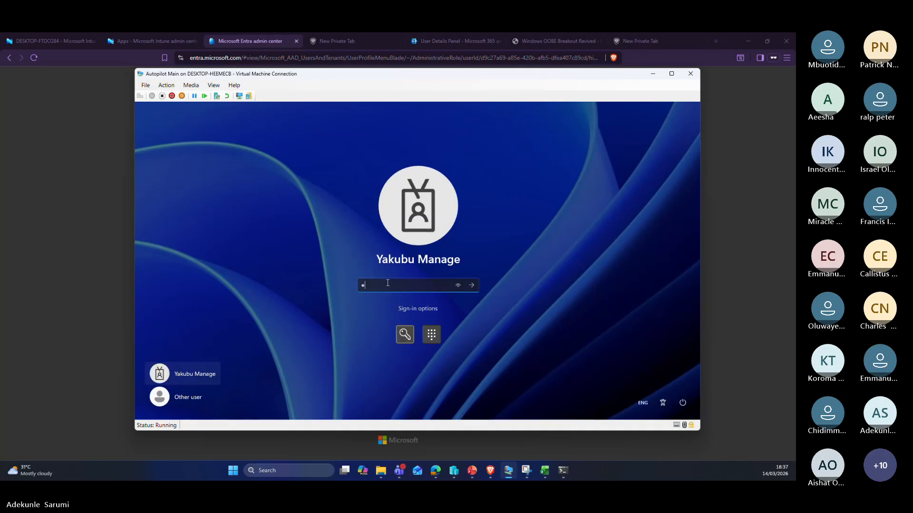
{"action": "type", "text": "••••"}
{"action": "key", "text": "Return"}
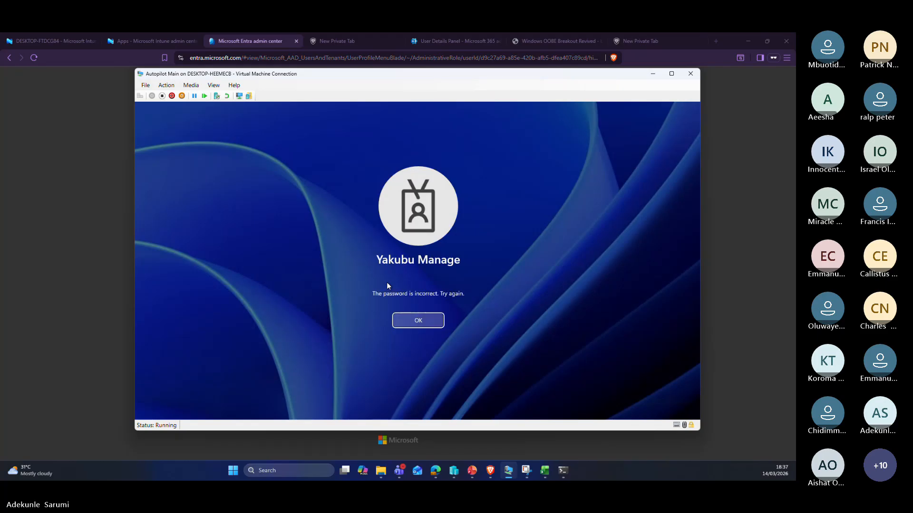
{"action": "left_click", "coordinate": [418, 320]}
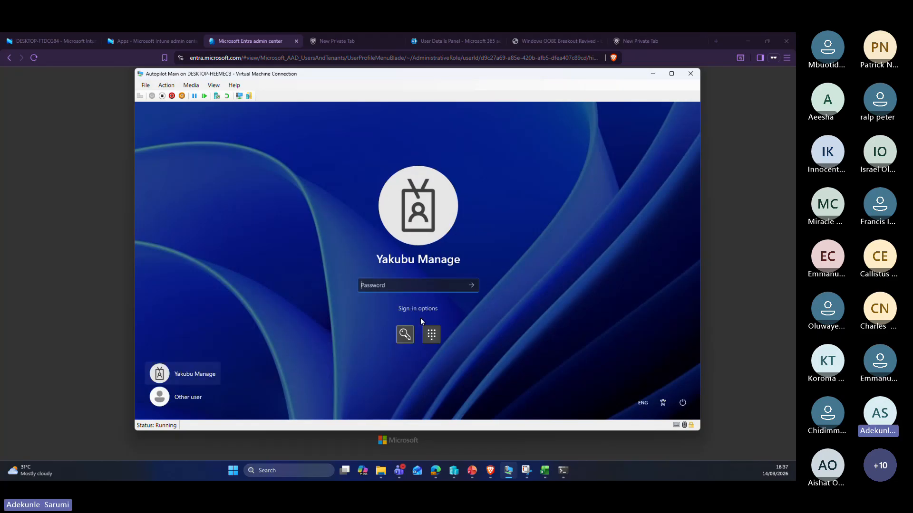
{"action": "type", "text": "••••••"}
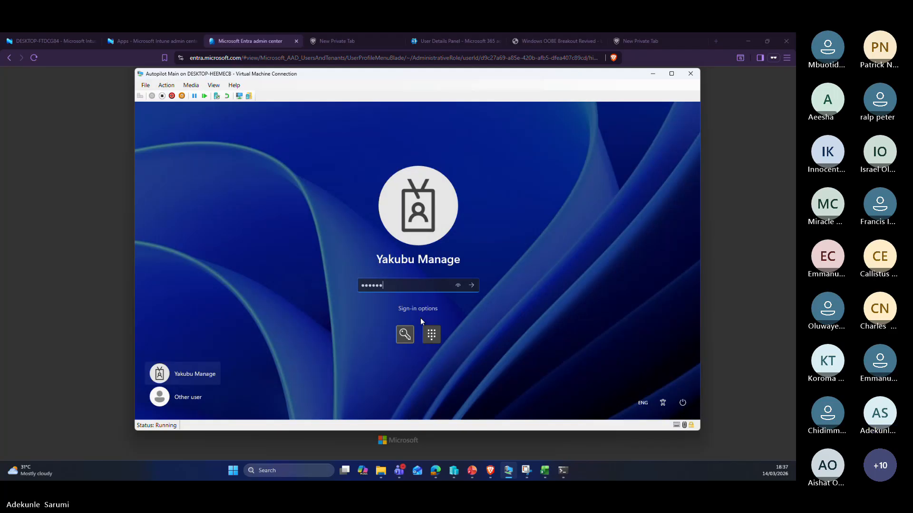
{"action": "type", "text": "•••"}
{"action": "key", "text": "Return"}
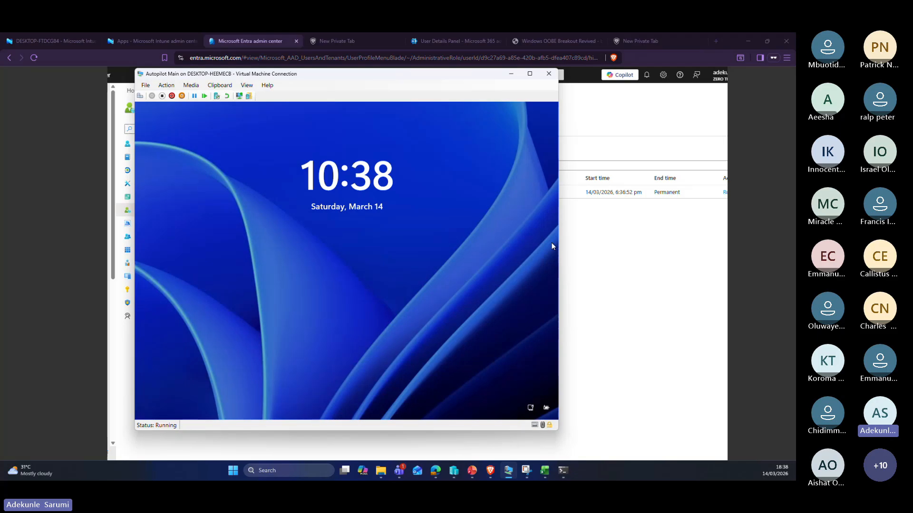
Step: Unlock the VM lock screen and sign in with the managed user's password, correcting the letter case
{"action": "left_click", "coordinate": [406, 243]}
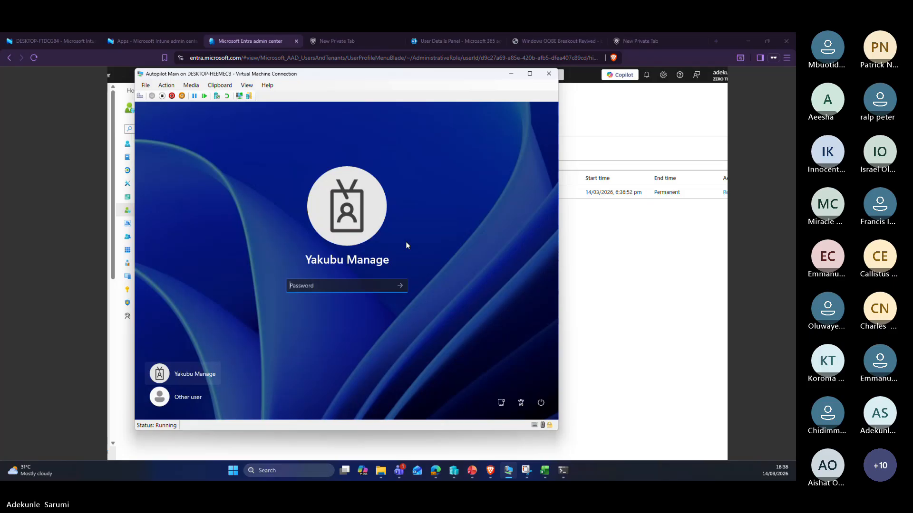
{"action": "key", "text": "Caps_Lock"}
{"action": "type", "text": "•"}
{"action": "key", "text": "Caps_Lock"}
{"action": "type", "text": "•••••••••"}
{"action": "key", "text": "Return"}
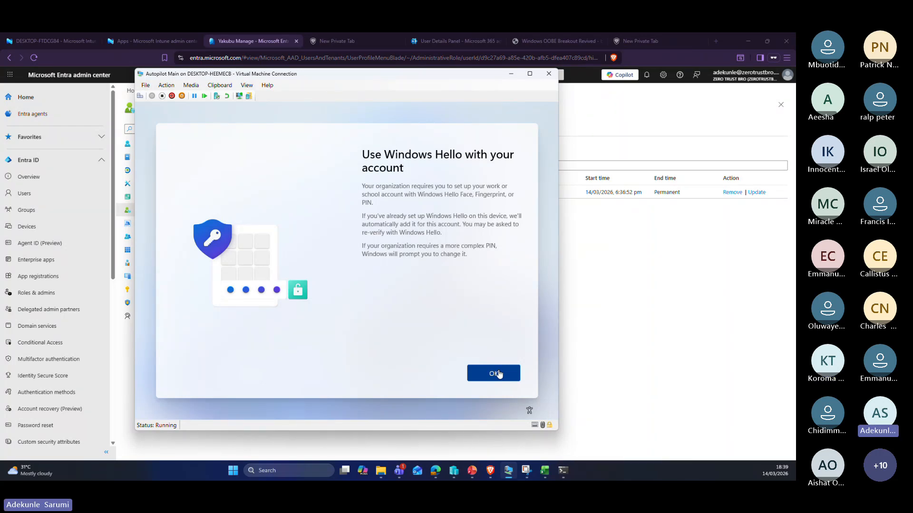
Step: Accept the Windows Hello prompt, close the sign-in approval request, and skip PIN setup for now
{"action": "left_click", "coordinate": [497, 375]}
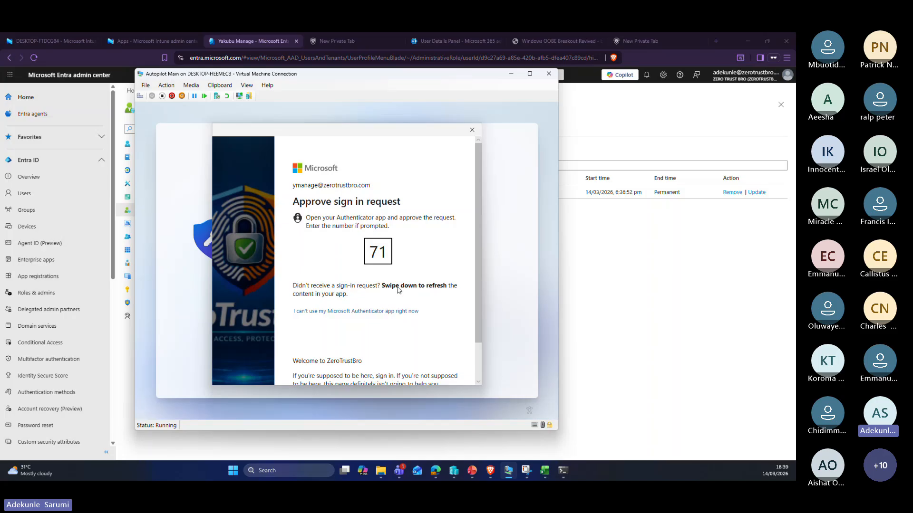
{"action": "left_click", "coordinate": [466, 129]}
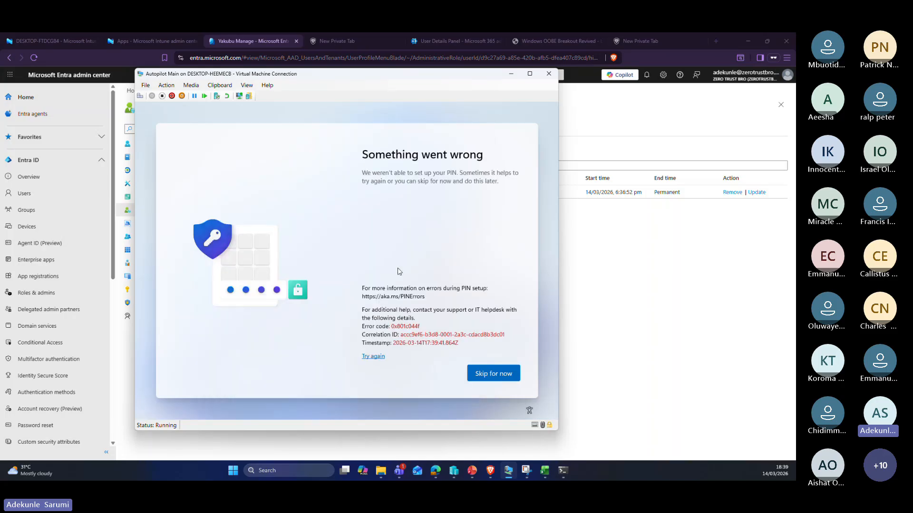
{"action": "left_click", "coordinate": [494, 374]}
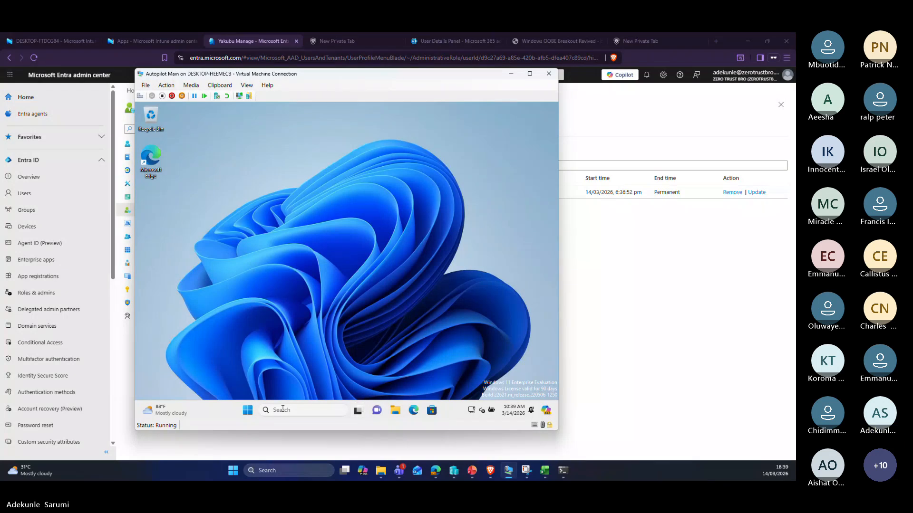
Step: Search the VM's Start menu for 'sett' and launch the Settings app
{"action": "left_click", "coordinate": [248, 409]}
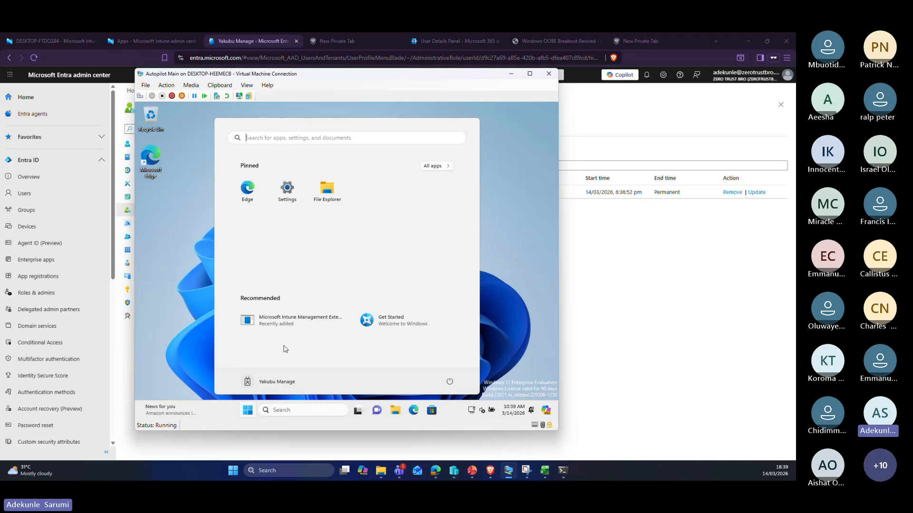
{"action": "left_click", "coordinate": [317, 412]}
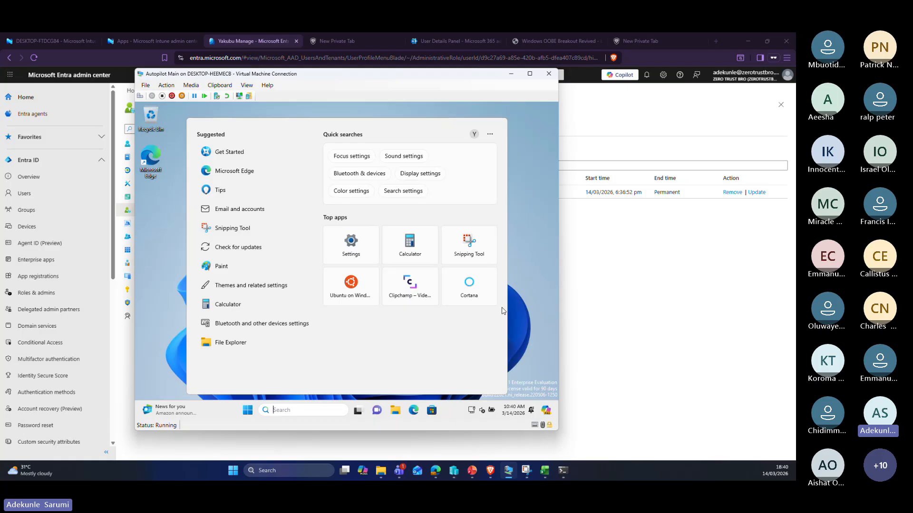
{"action": "type", "text": "com"}
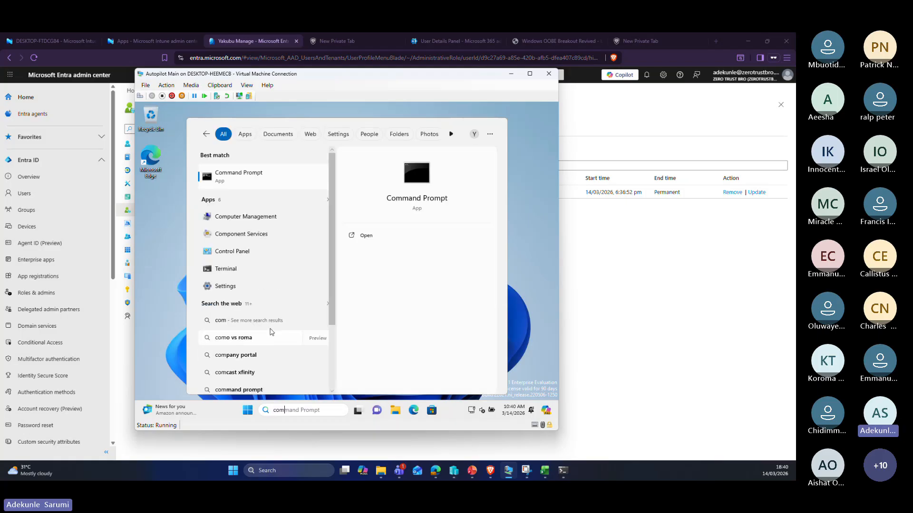
{"action": "left_click", "coordinate": [511, 270]}
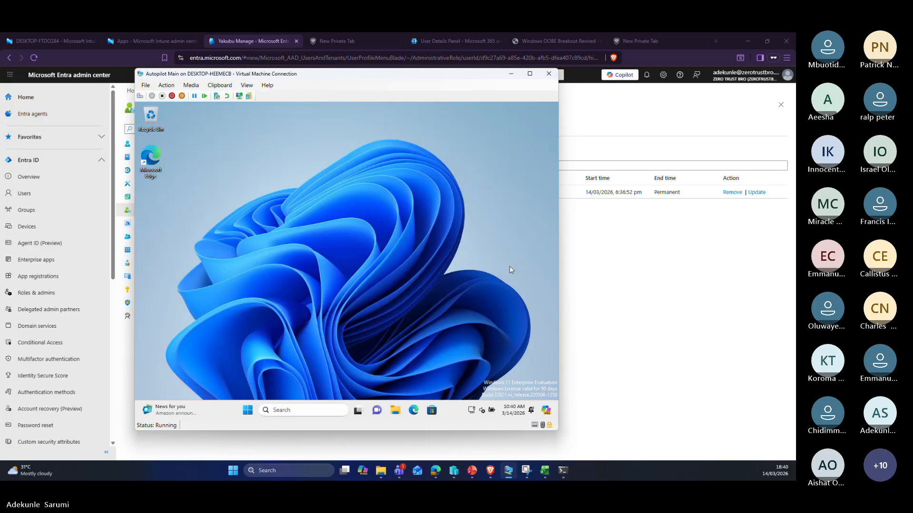
{"action": "left_click", "coordinate": [303, 416]}
{"action": "type", "text": "s"}
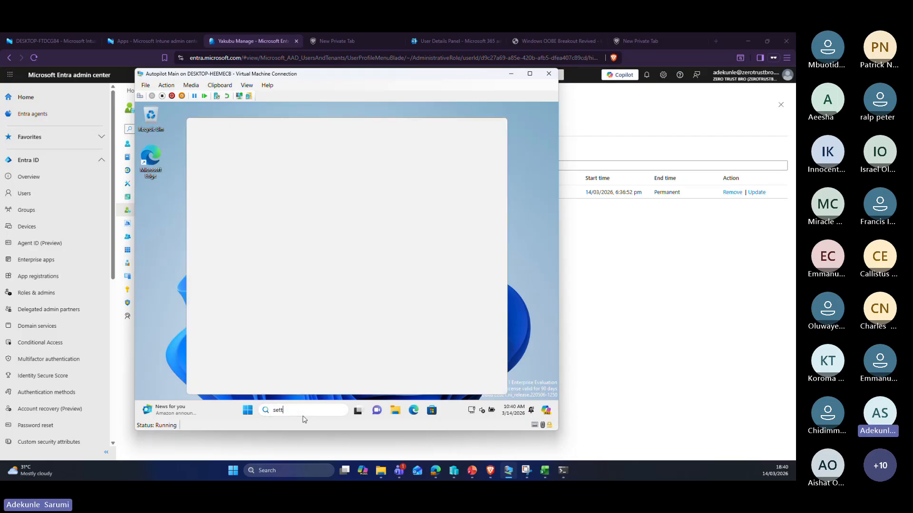
{"action": "type", "text": "ett"}
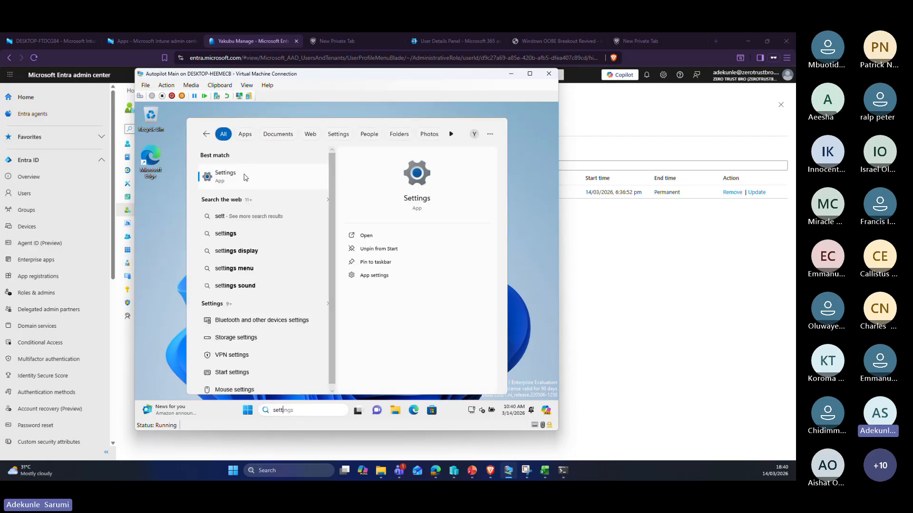
{"action": "left_click", "coordinate": [245, 177]}
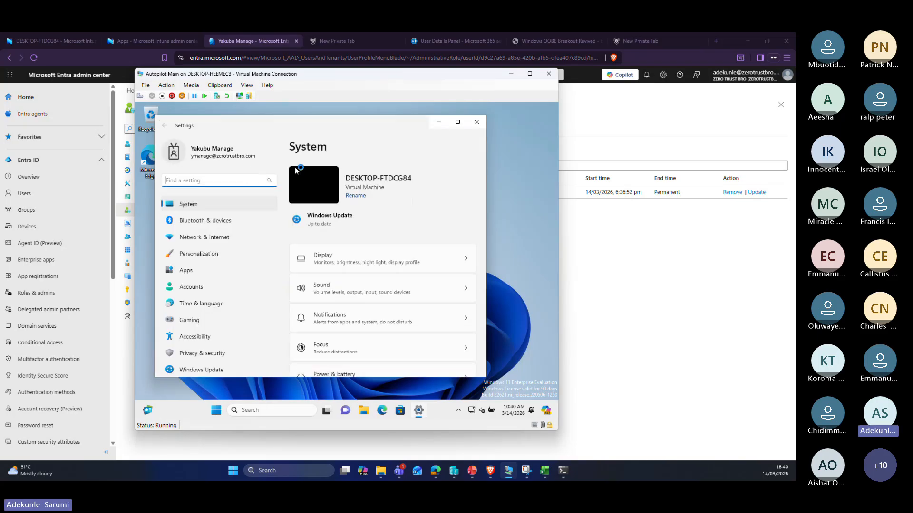
Step: Go to Accounts > Access work or school and choose to sign in again to fix the work account
{"action": "scroll", "coordinate": [362, 247], "scroll_direction": "down", "scroll_amount": 10}
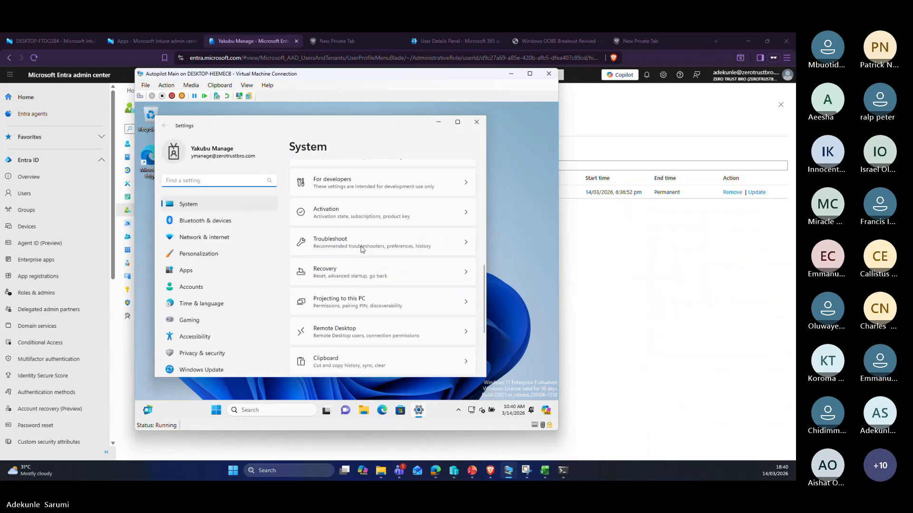
{"action": "left_click", "coordinate": [196, 287]}
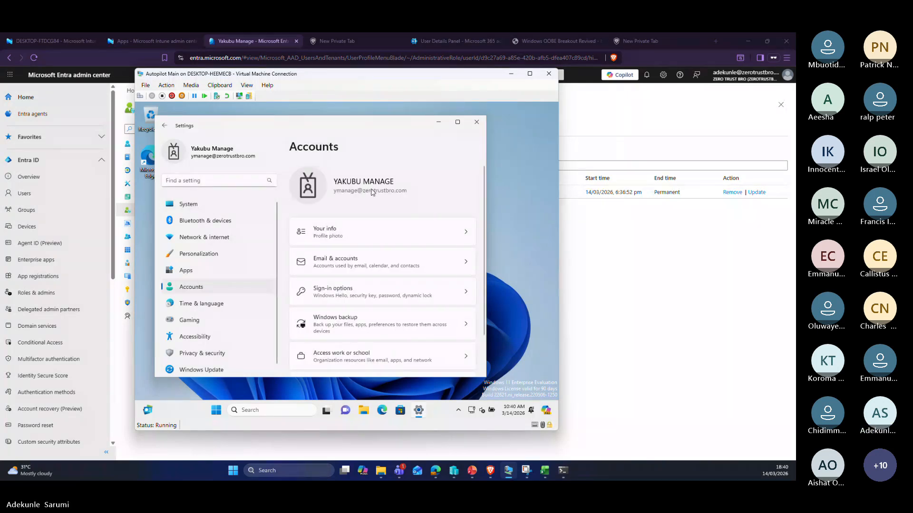
{"action": "scroll", "coordinate": [371, 192], "scroll_direction": "down", "scroll_amount": 1}
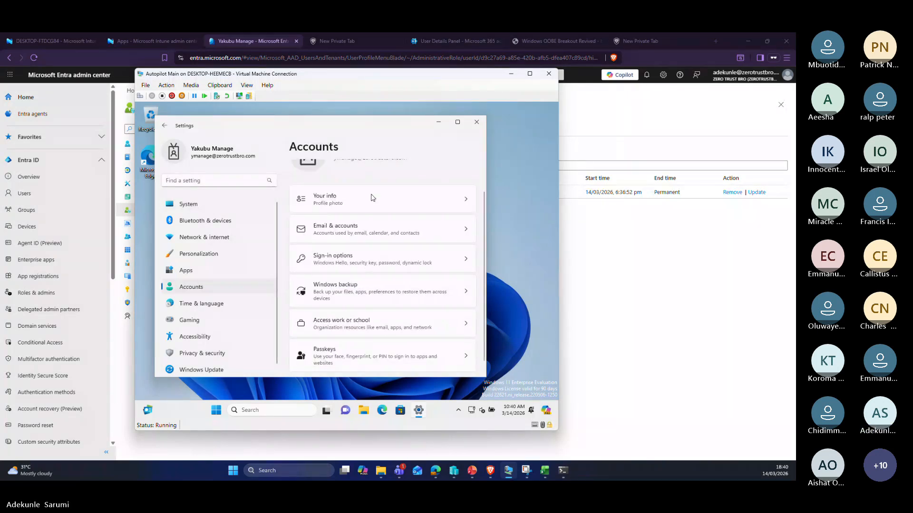
{"action": "left_click", "coordinate": [372, 324]}
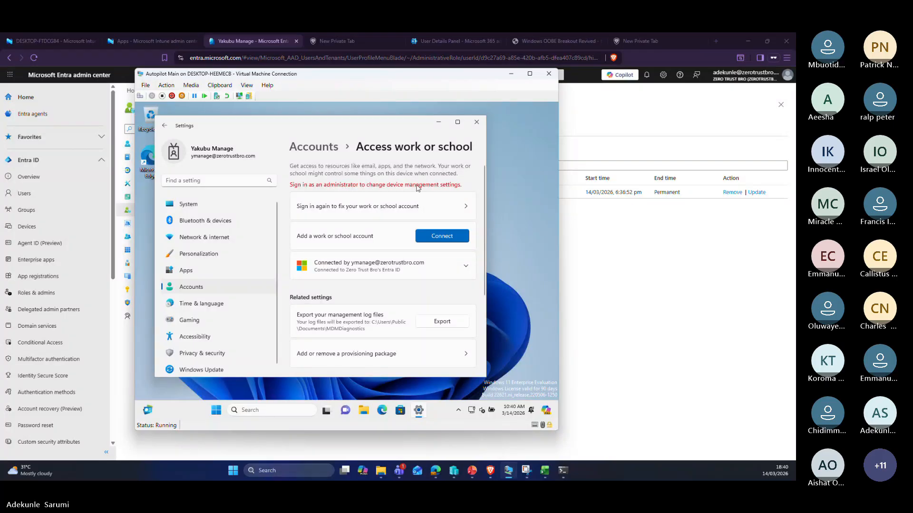
{"action": "scroll", "coordinate": [409, 262], "scroll_direction": "down", "scroll_amount": 3}
{"action": "scroll", "coordinate": [410, 268], "scroll_direction": "up", "scroll_amount": 3}
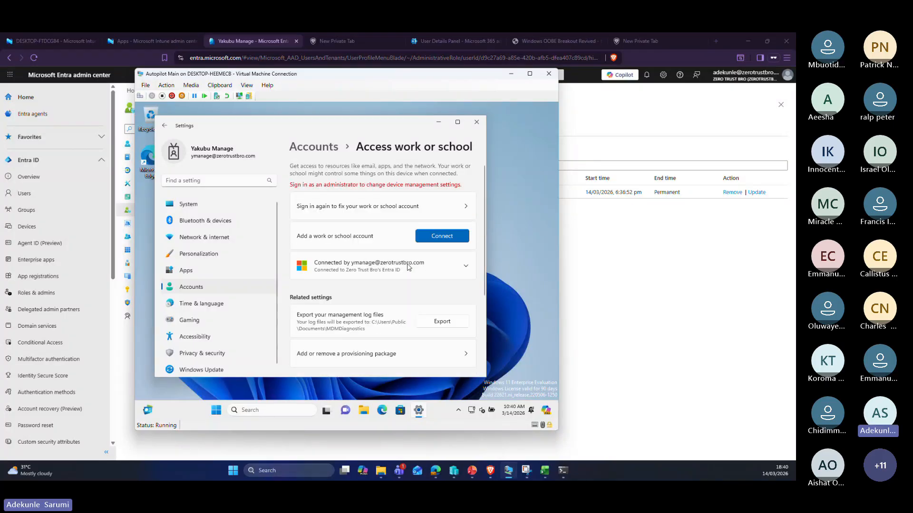
{"action": "left_click", "coordinate": [396, 209]}
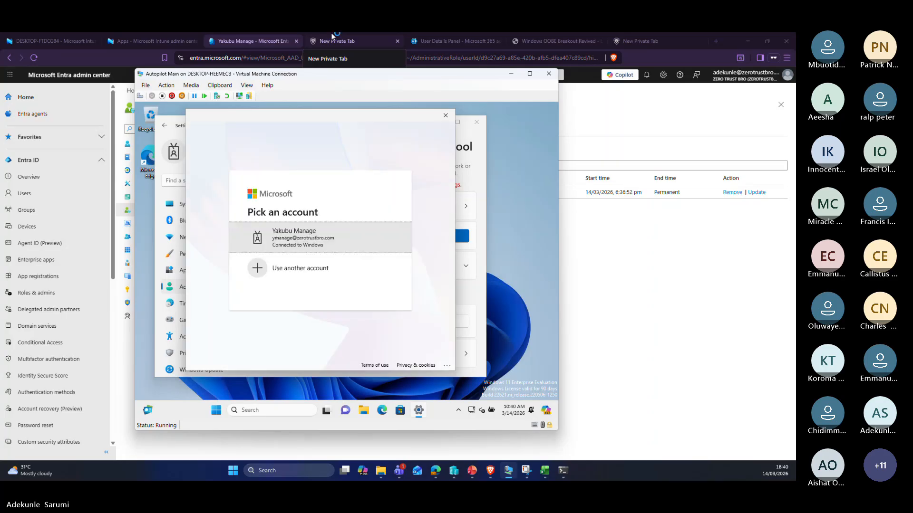
Step: Choose the already connected work account, then expand its row to show Zero Trust Bro management
{"action": "left_click", "coordinate": [317, 242]}
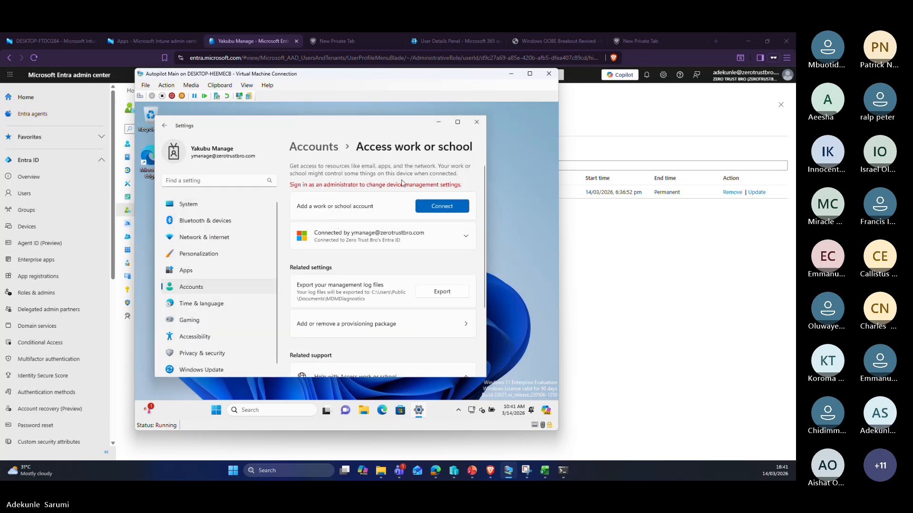
{"action": "left_click", "coordinate": [465, 237]}
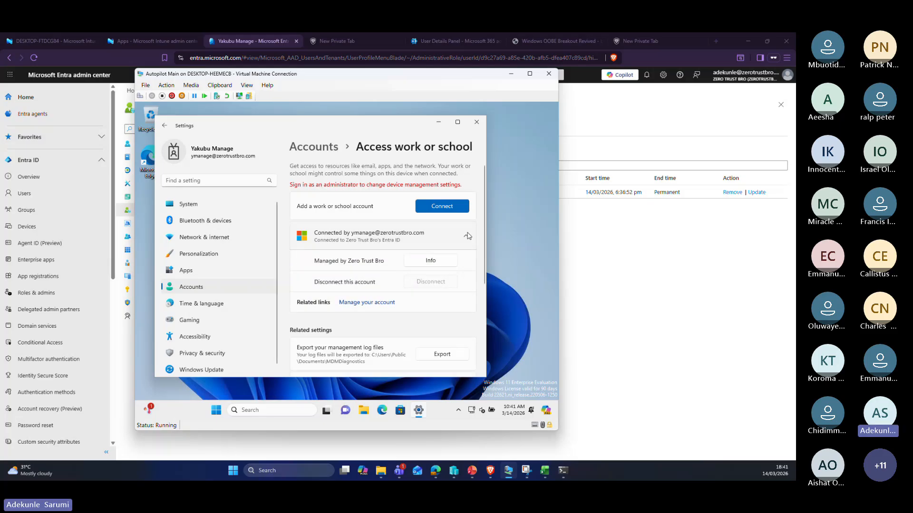
Step: Open the work account's management info and highlight the BitLocker policy entry
{"action": "left_click", "coordinate": [430, 261]}
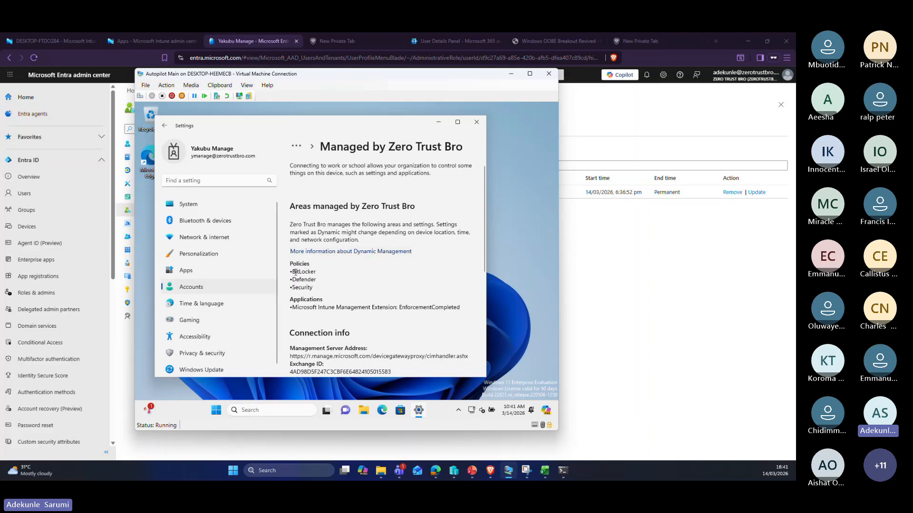
{"action": "left_click_drag", "start_coordinate": [292, 272], "coordinate": [317, 270]}
{"action": "scroll", "coordinate": [341, 291], "scroll_direction": "down", "scroll_amount": 3}
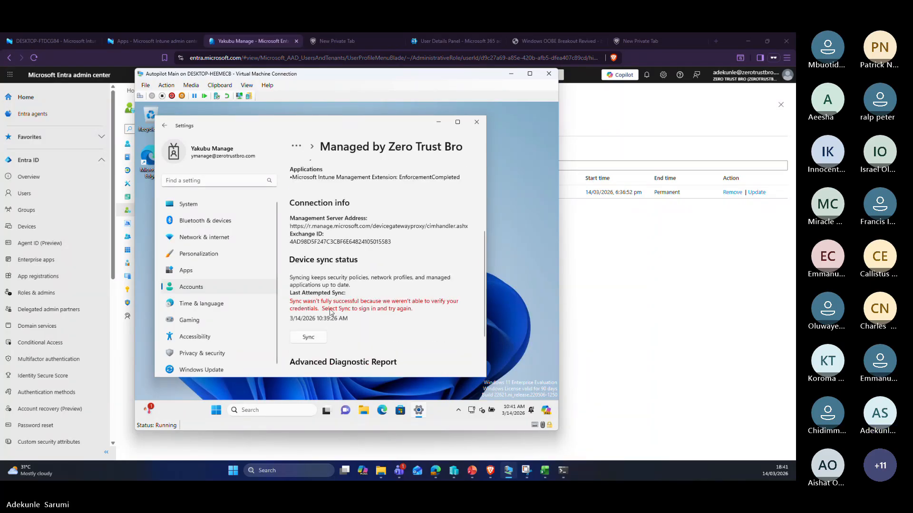
Step: Start a device sync, check its status, and return to the browser
{"action": "left_click", "coordinate": [309, 340]}
{"action": "scroll", "coordinate": [376, 280], "scroll_direction": "up", "scroll_amount": 2}
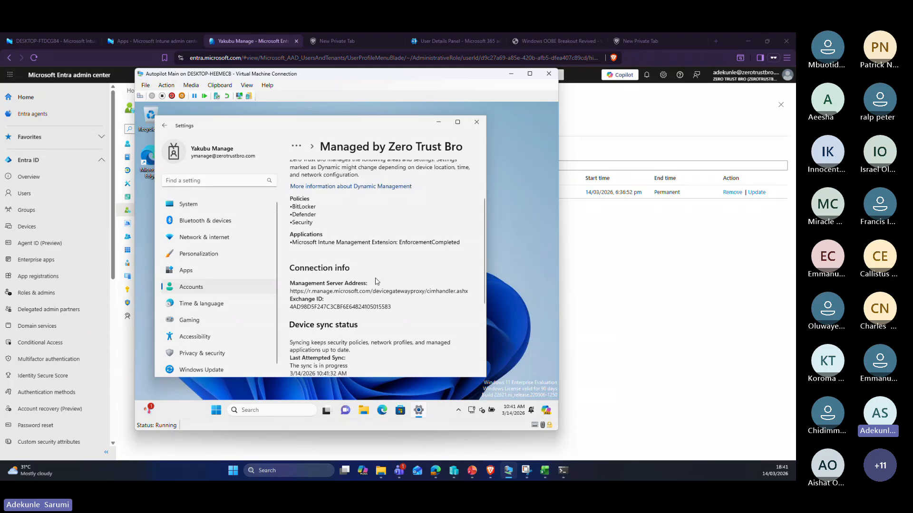
{"action": "scroll", "coordinate": [376, 281], "scroll_direction": "up", "scroll_amount": 2}
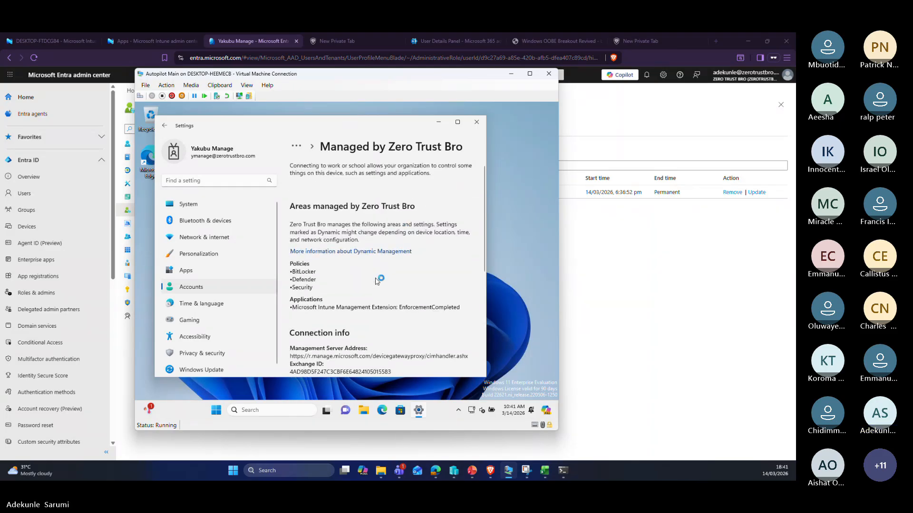
{"action": "scroll", "coordinate": [376, 281], "scroll_direction": "down", "scroll_amount": 3}
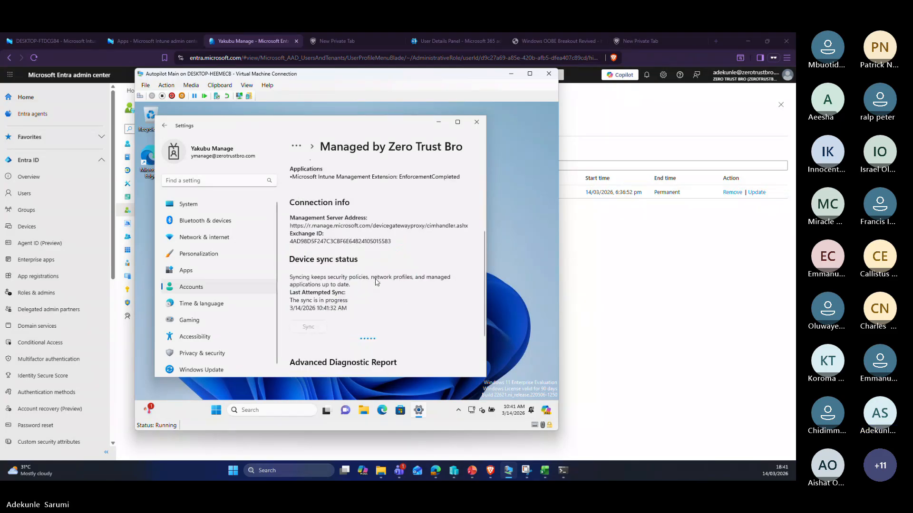
{"action": "scroll", "coordinate": [376, 282], "scroll_direction": "up", "scroll_amount": 3}
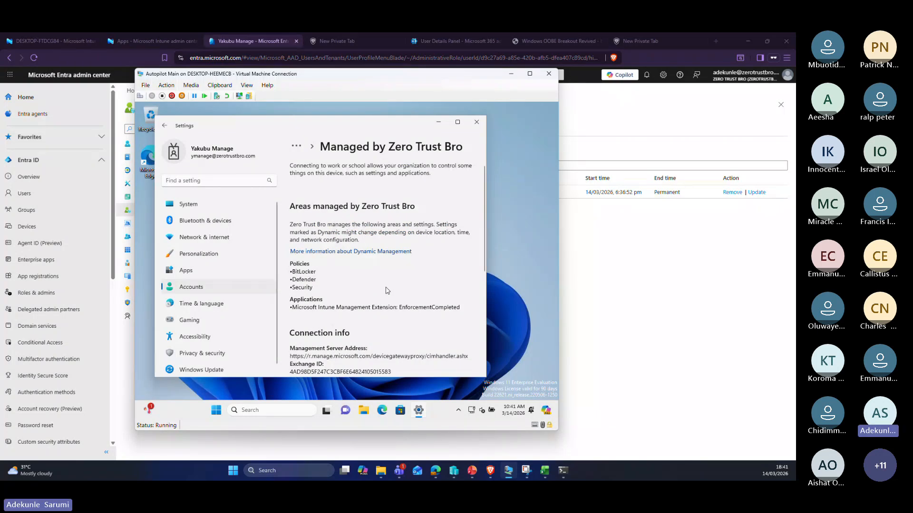
{"action": "scroll", "coordinate": [391, 304], "scroll_direction": "down", "scroll_amount": 4}
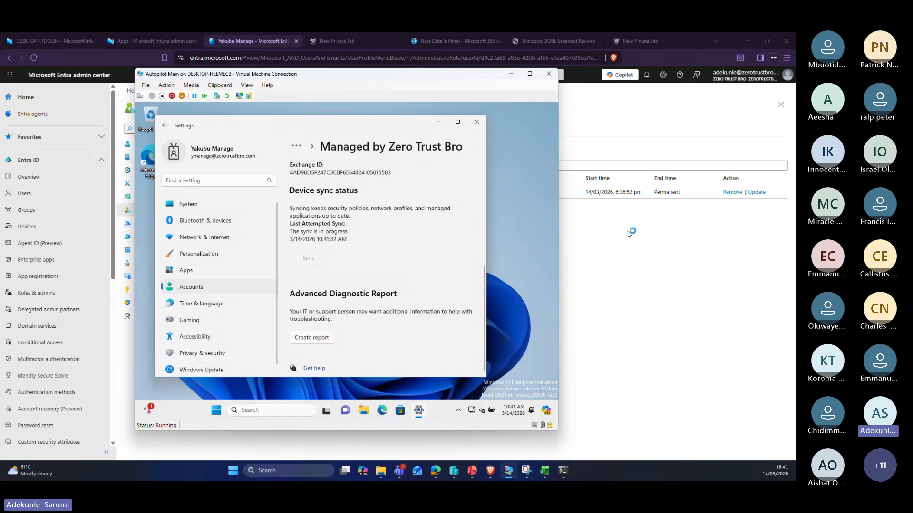
{"action": "left_click", "coordinate": [674, 285]}
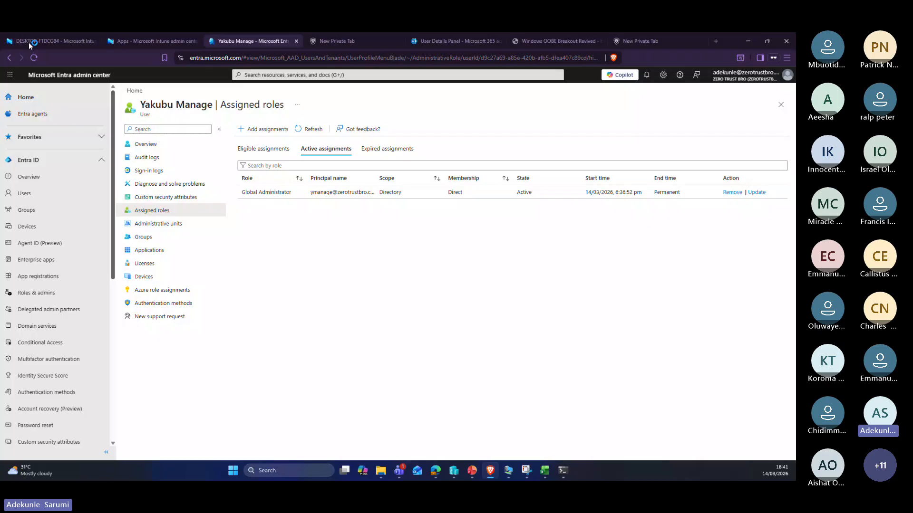
Step: Open Adobe Express under Apps > Windows and refresh its Device install status, which lists no devices
{"action": "left_click", "coordinate": [165, 41]}
{"action": "left_click", "coordinate": [129, 197]}
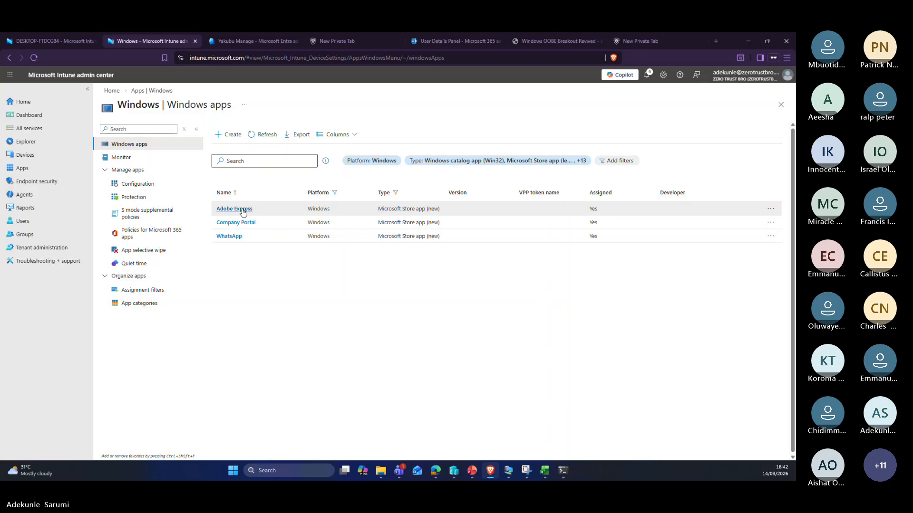
{"action": "left_click", "coordinate": [243, 212]}
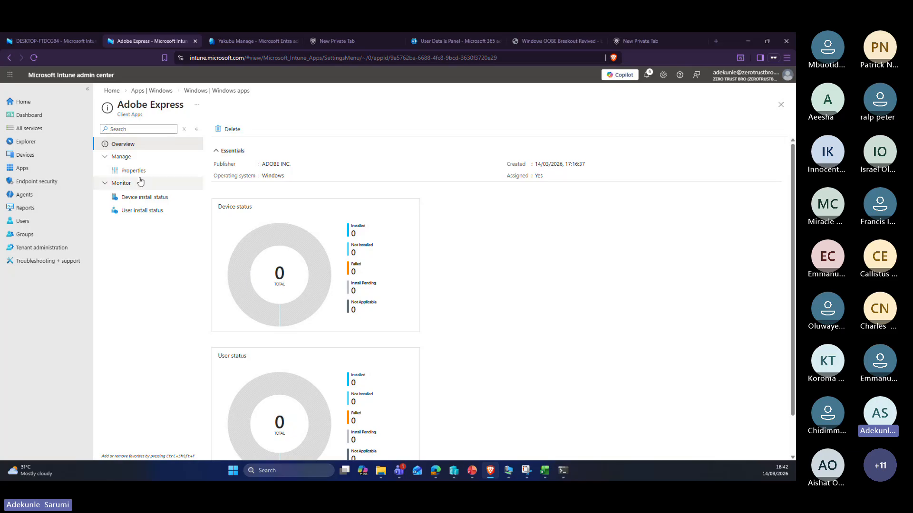
{"action": "left_click", "coordinate": [143, 199]}
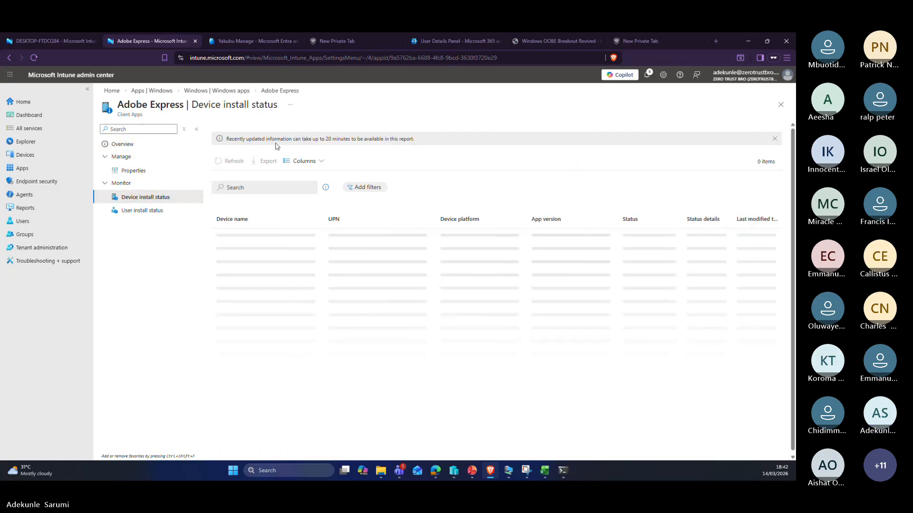
{"action": "left_click", "coordinate": [240, 162]}
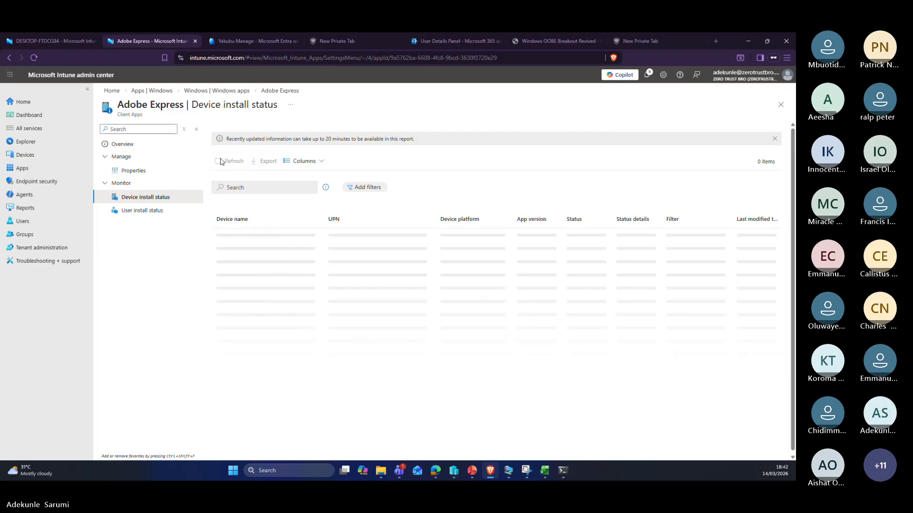
Step: Glance at the user's assigned roles, return to the install status, and bring the Autopilot VM forward
{"action": "left_click", "coordinate": [255, 41]}
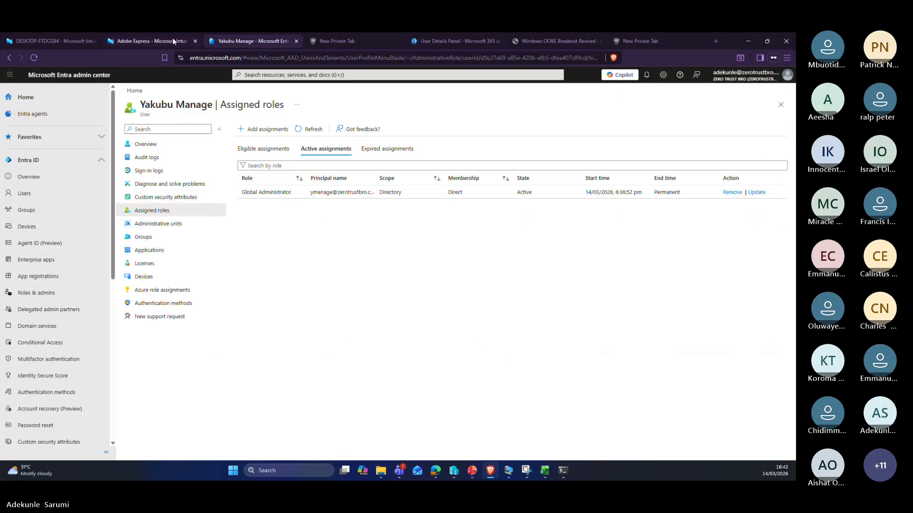
{"action": "left_click", "coordinate": [155, 41]}
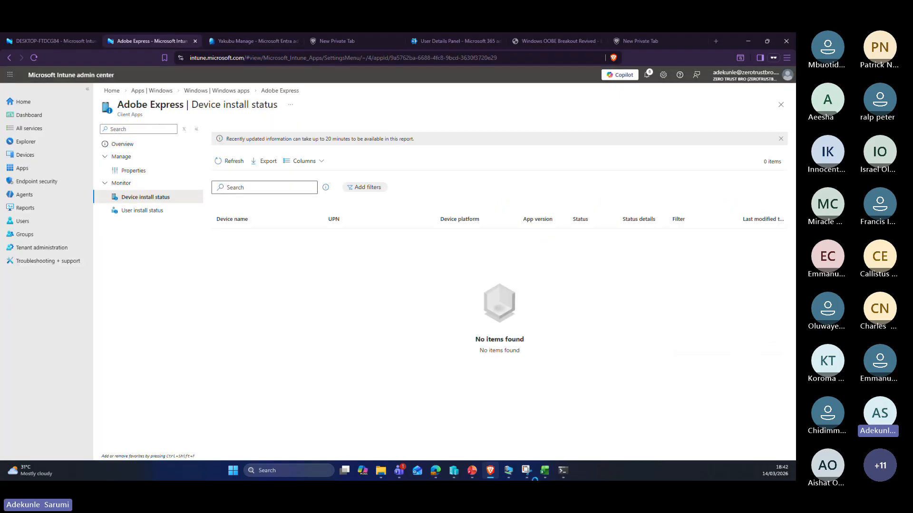
{"action": "left_click", "coordinate": [509, 471]}
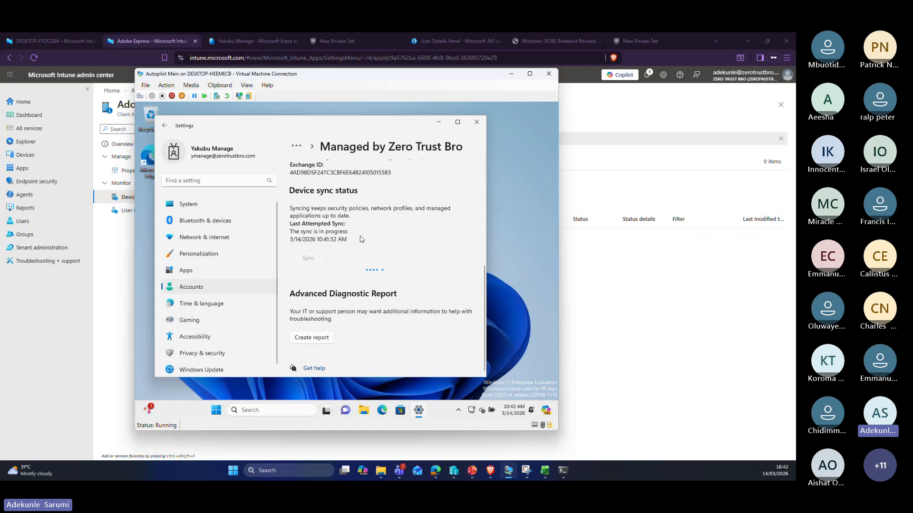
Step: In the VM's Settings, navigate to Accounts > Access work or school
{"action": "scroll", "coordinate": [363, 275], "scroll_direction": "up", "scroll_amount": 5}
{"action": "scroll", "coordinate": [363, 274], "scroll_direction": "down", "scroll_amount": 1}
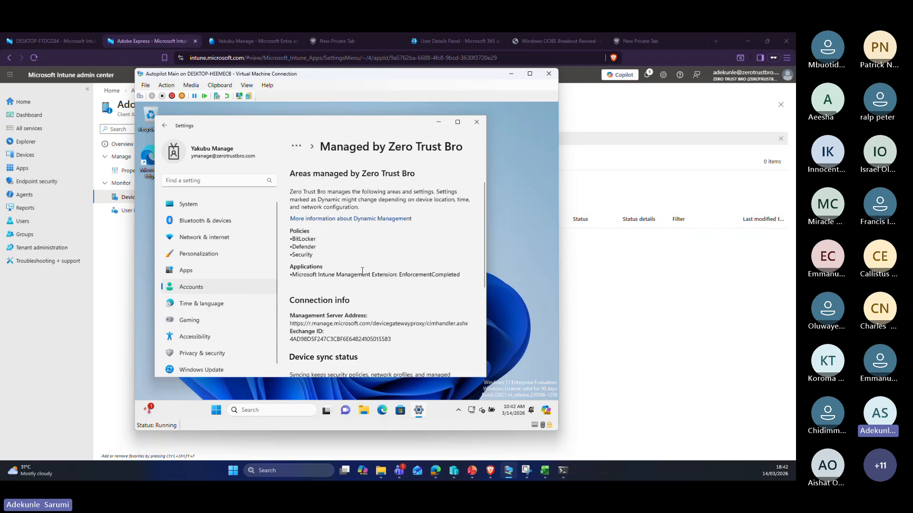
{"action": "scroll", "coordinate": [362, 271], "scroll_direction": "up", "scroll_amount": 1}
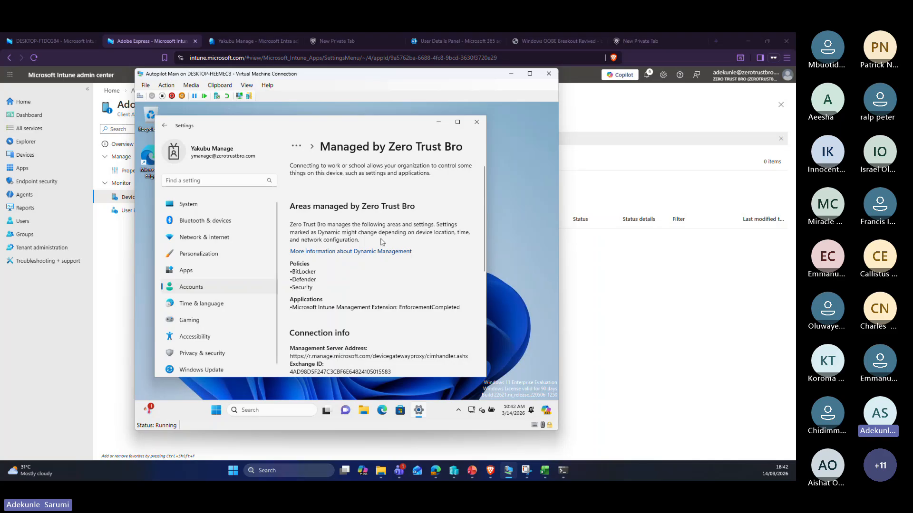
{"action": "scroll", "coordinate": [399, 287], "scroll_direction": "down", "scroll_amount": 1}
{"action": "scroll", "coordinate": [400, 287], "scroll_direction": "down", "scroll_amount": 3}
{"action": "scroll", "coordinate": [399, 287], "scroll_direction": "up", "scroll_amount": 4}
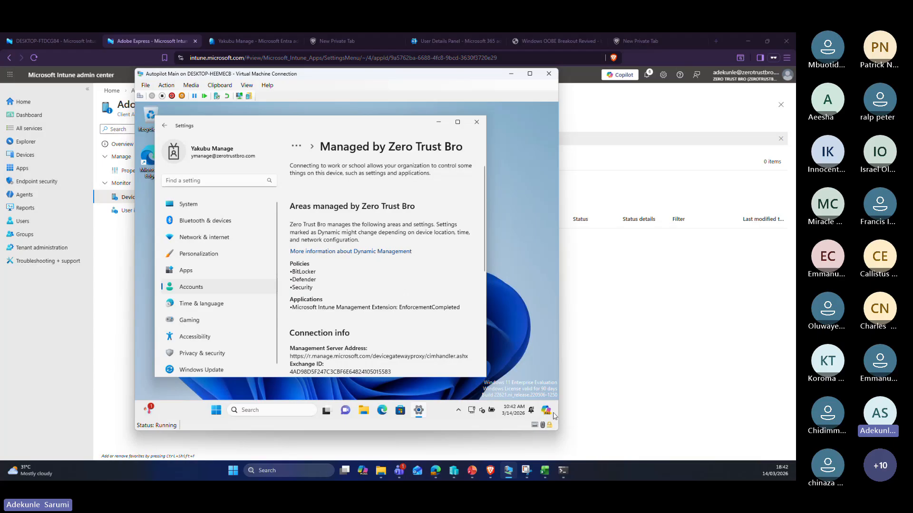
{"action": "scroll", "coordinate": [313, 303], "scroll_direction": "down", "scroll_amount": 1}
{"action": "scroll", "coordinate": [312, 303], "scroll_direction": "down", "scroll_amount": 5}
{"action": "scroll", "coordinate": [313, 303], "scroll_direction": "up", "scroll_amount": 7}
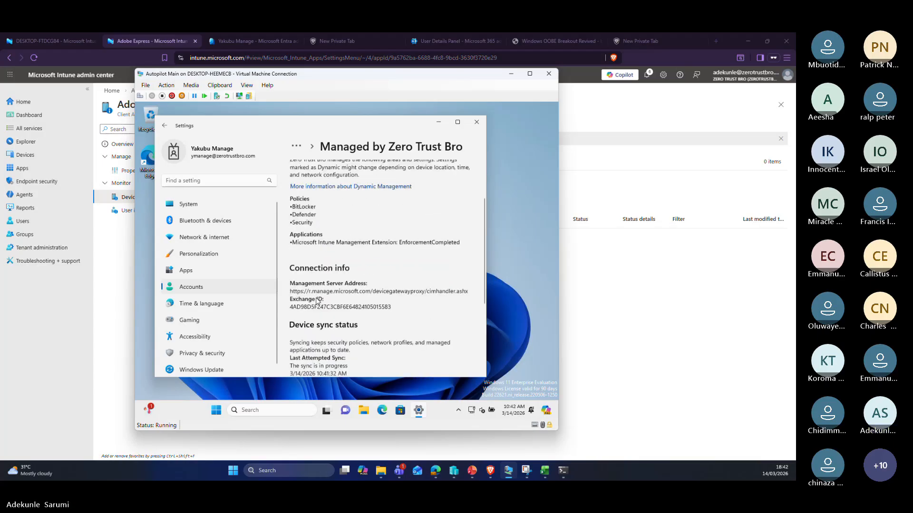
{"action": "left_click", "coordinate": [185, 206]}
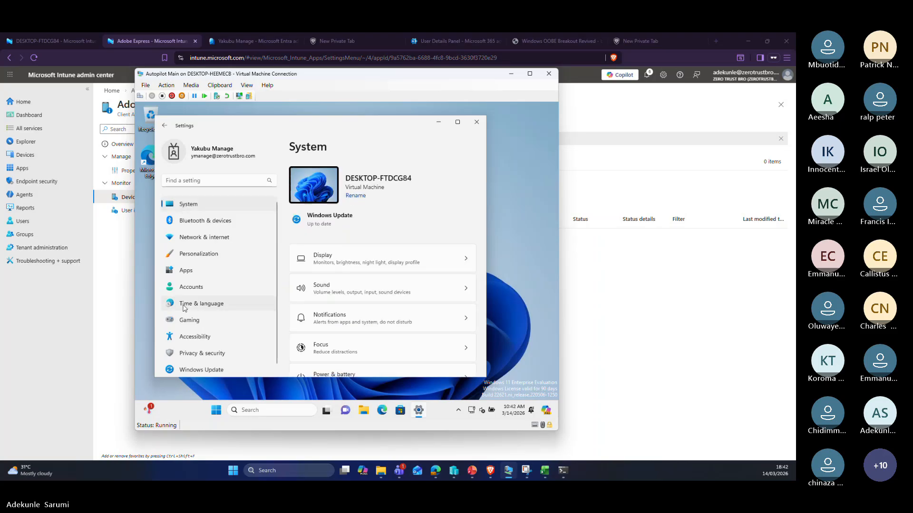
{"action": "left_click", "coordinate": [200, 288]}
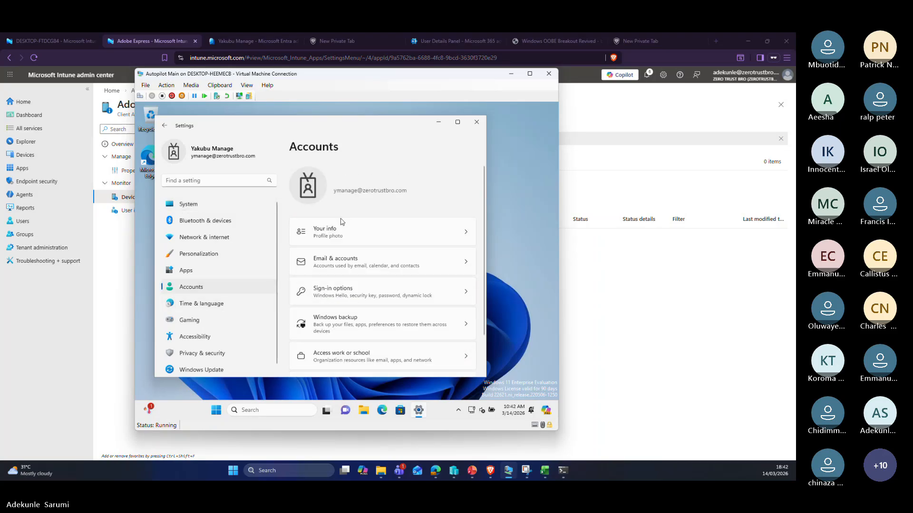
{"action": "scroll", "coordinate": [341, 221], "scroll_direction": "down", "scroll_amount": 2}
{"action": "left_click", "coordinate": [352, 309]}
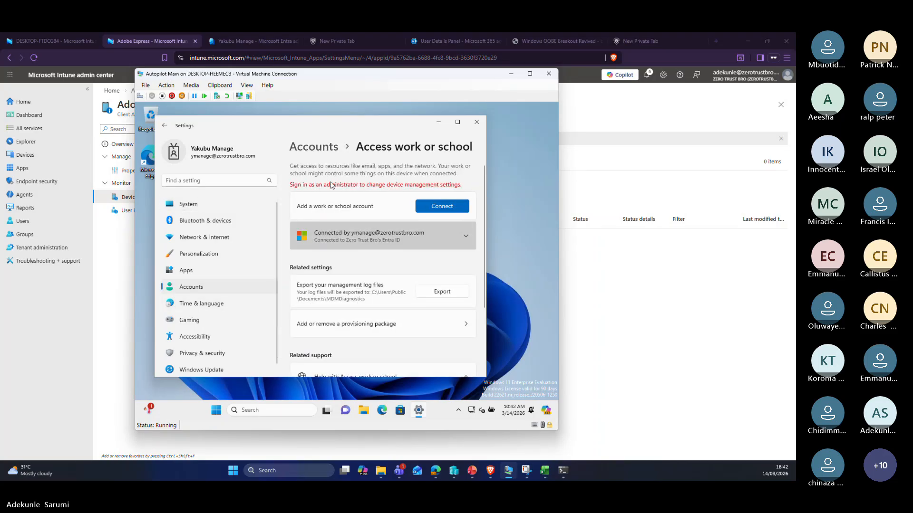
Step: Expand the work account, open its Info, run another Sync, and switch back to the browser
{"action": "left_click", "coordinate": [436, 234]}
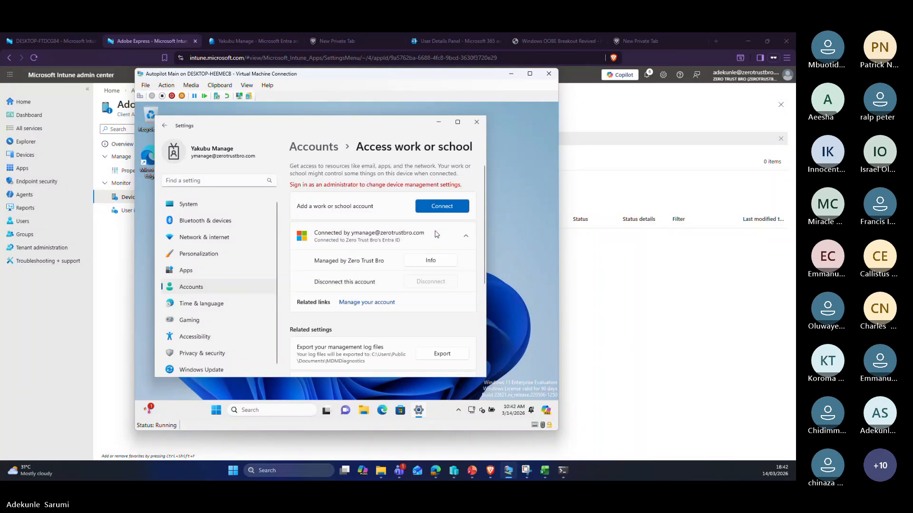
{"action": "left_click", "coordinate": [431, 261]}
{"action": "scroll", "coordinate": [363, 280], "scroll_direction": "down", "scroll_amount": 5}
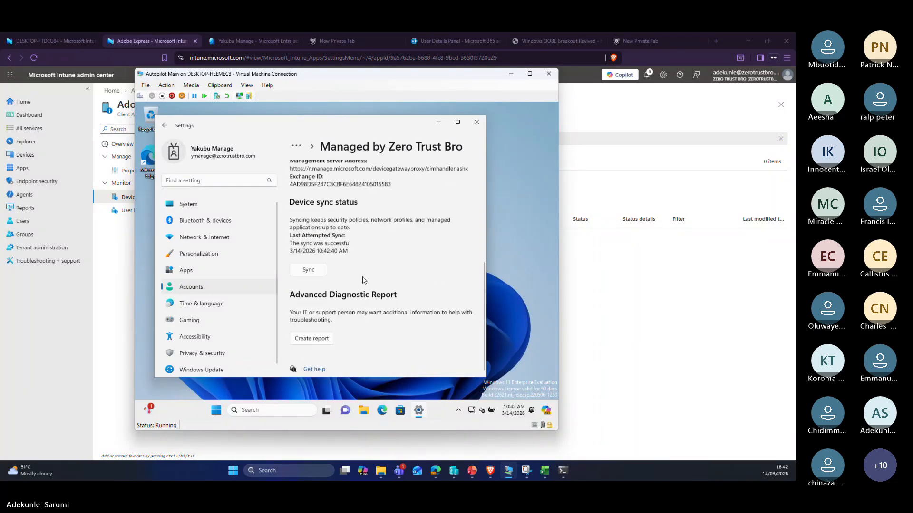
{"action": "left_click", "coordinate": [315, 271]}
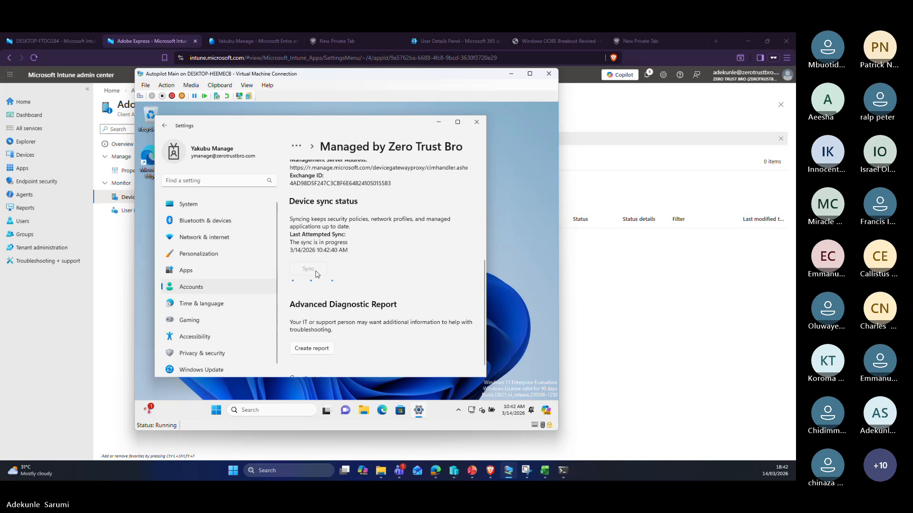
{"action": "scroll", "coordinate": [385, 274], "scroll_direction": "up", "scroll_amount": 2}
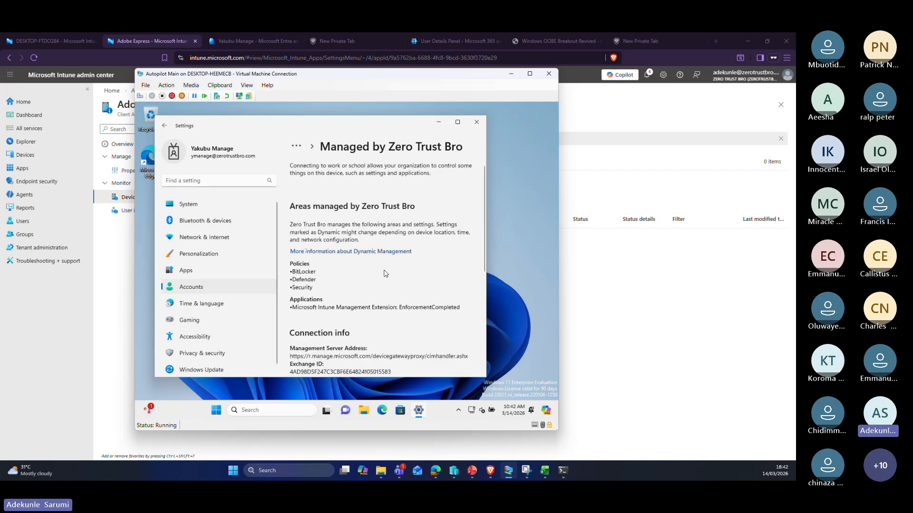
{"action": "double_click", "coordinate": [292, 271]}
{"action": "left_click", "coordinate": [55, 41]}
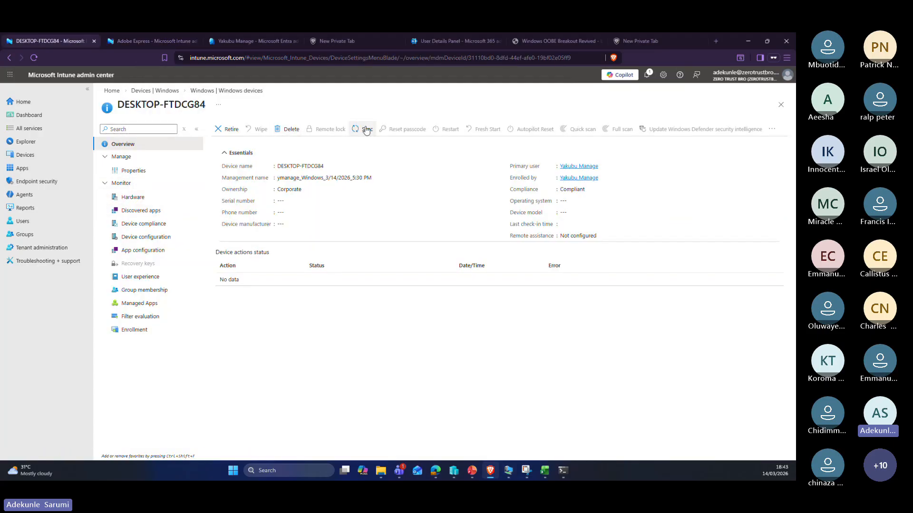
Step: Refresh the Windows devices list and open the DESKTOP-FTDCG84 device page
{"action": "left_click", "coordinate": [201, 92]}
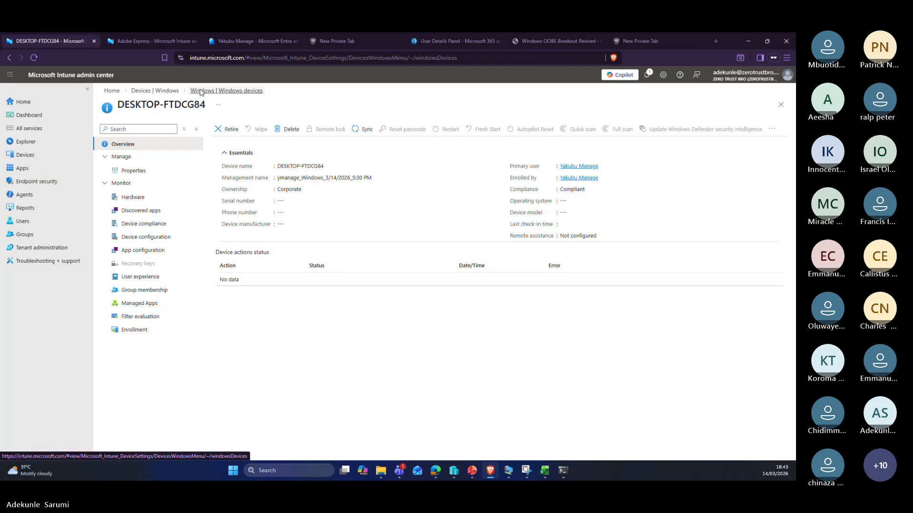
{"action": "left_click", "coordinate": [235, 135]}
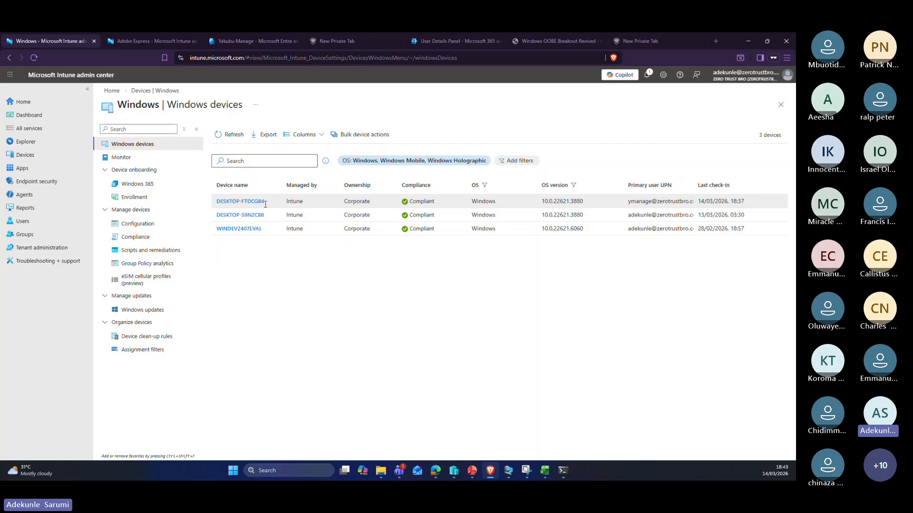
{"action": "left_click", "coordinate": [240, 201]}
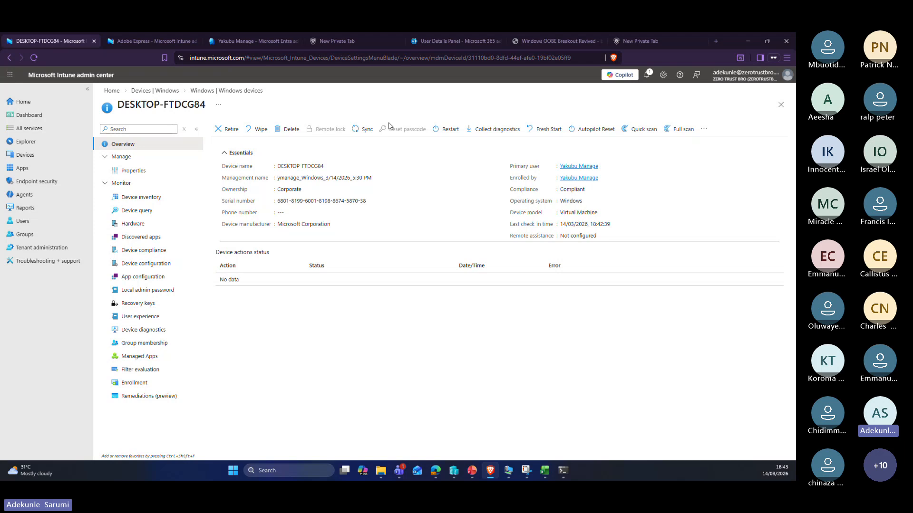
Step: Show the device's Device configuration report, where the Autopilot Profile policy has Succeeded
{"action": "left_click", "coordinate": [109, 172]}
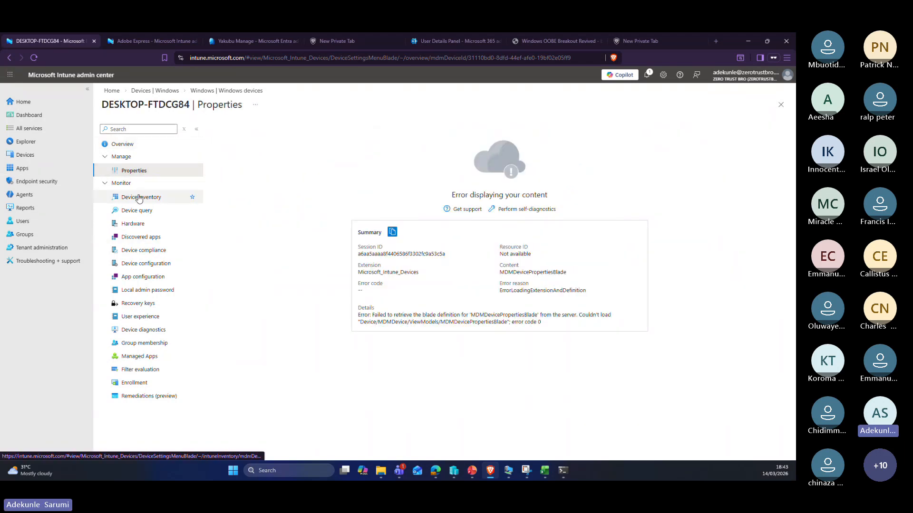
{"action": "left_click", "coordinate": [138, 197]}
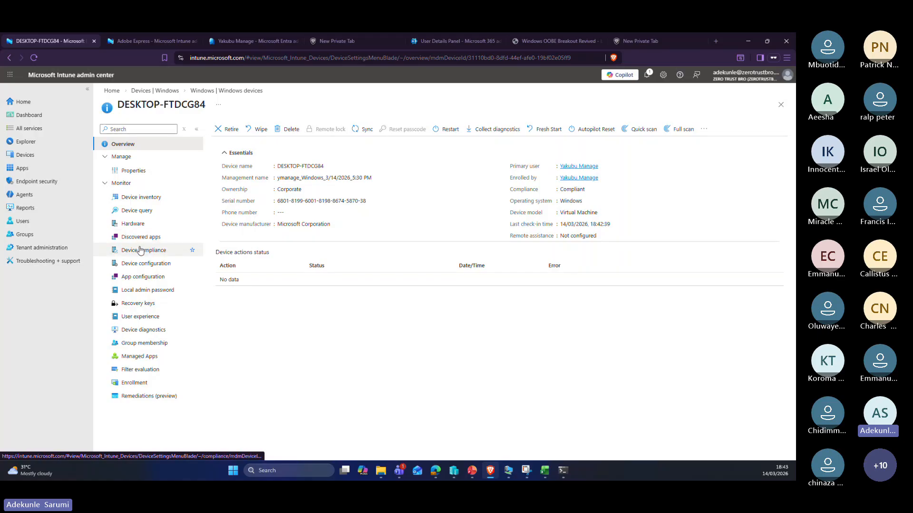
{"action": "left_click", "coordinate": [141, 263]}
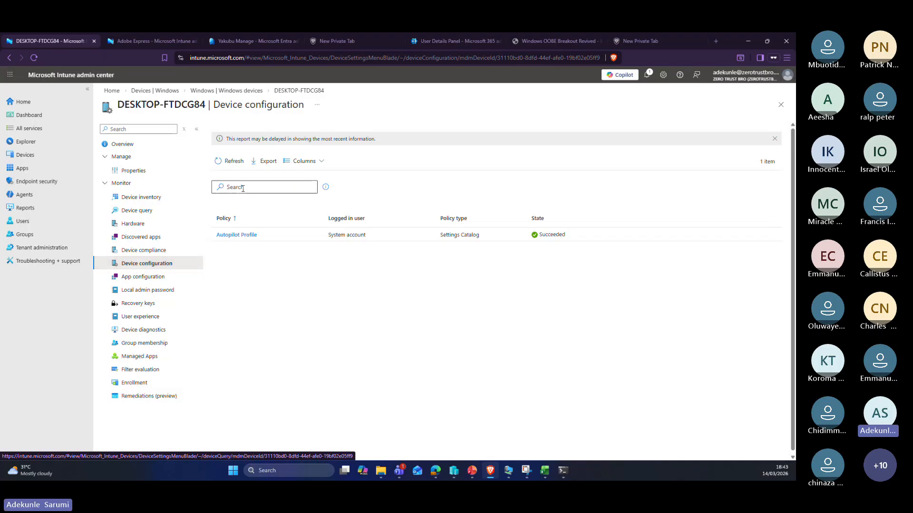
Step: Open the Autopilot Profile policy settings and refresh its report several times
{"action": "left_click", "coordinate": [233, 236]}
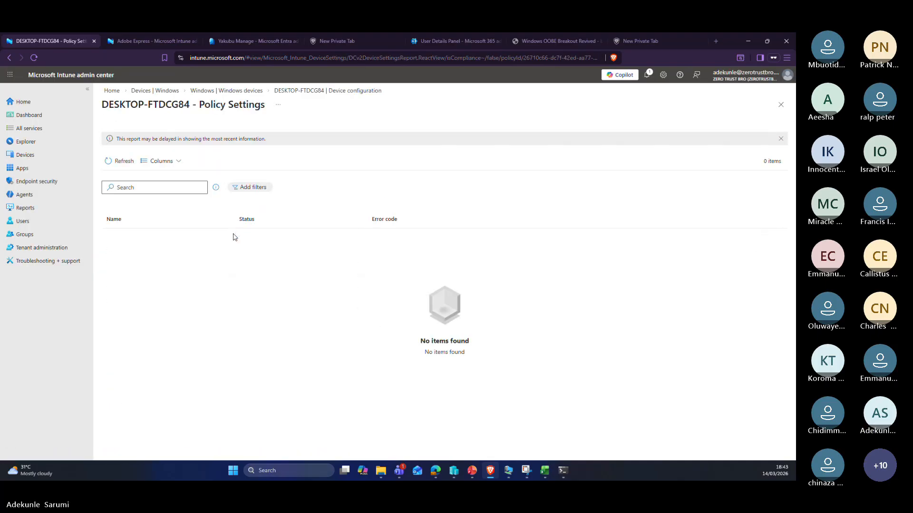
{"action": "left_click", "coordinate": [115, 161]}
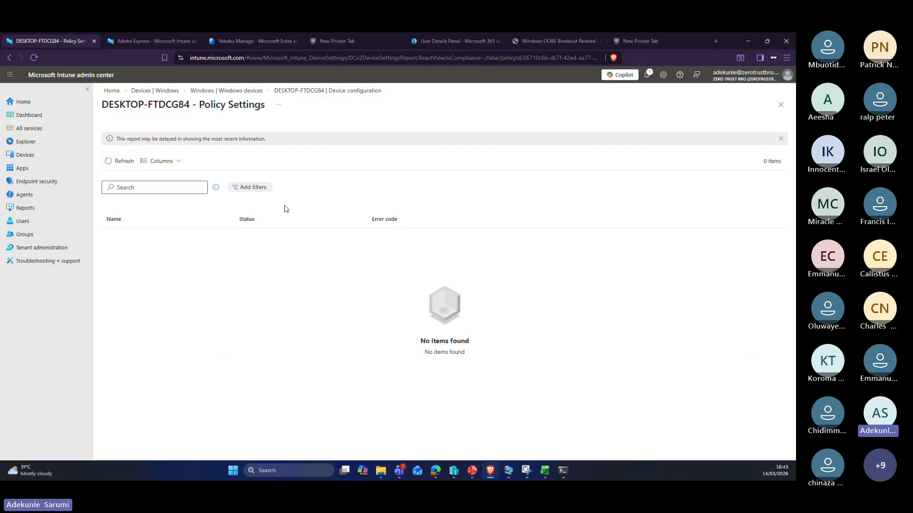
{"action": "left_click", "coordinate": [118, 161]}
{"action": "left_click", "coordinate": [306, 91]}
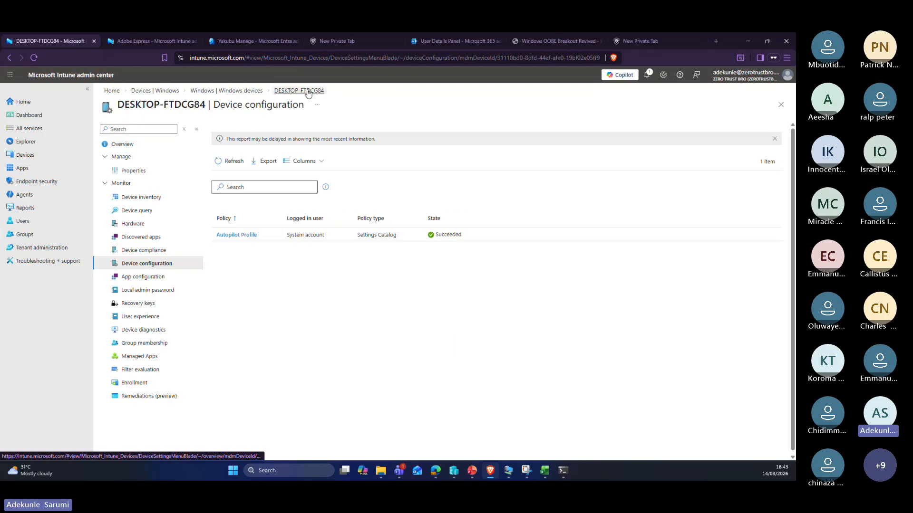
{"action": "left_click", "coordinate": [244, 235]}
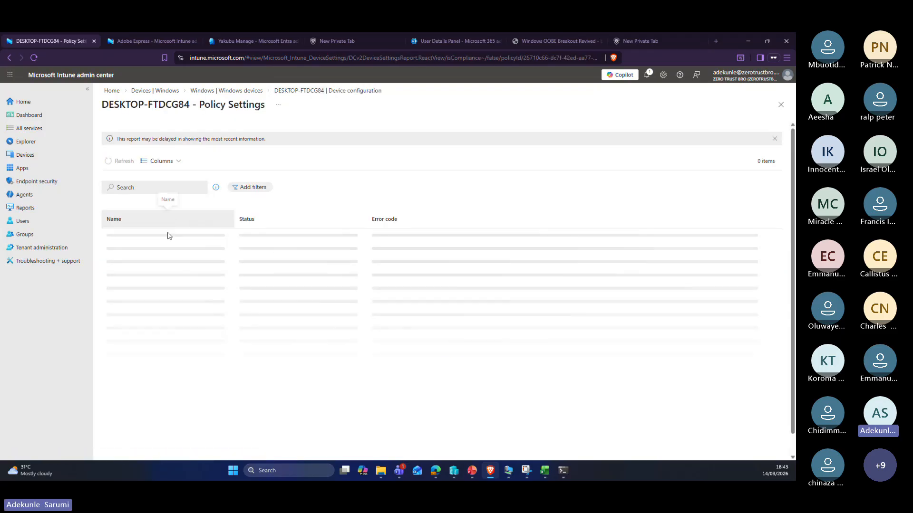
{"action": "left_click", "coordinate": [120, 161]}
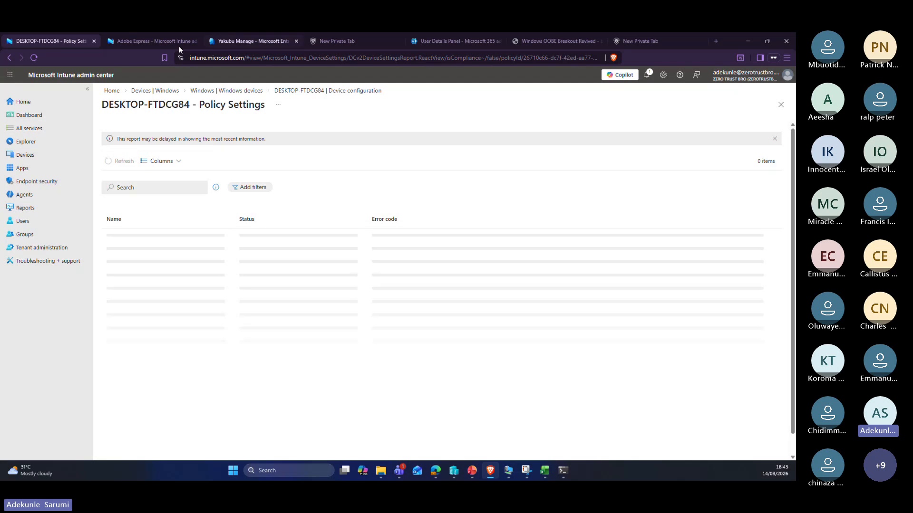
Step: Return to the Windows devices list, check the other browser tabs, and bring the Autopilot VM forward
{"action": "left_click", "coordinate": [293, 91]}
{"action": "left_click", "coordinate": [244, 90]}
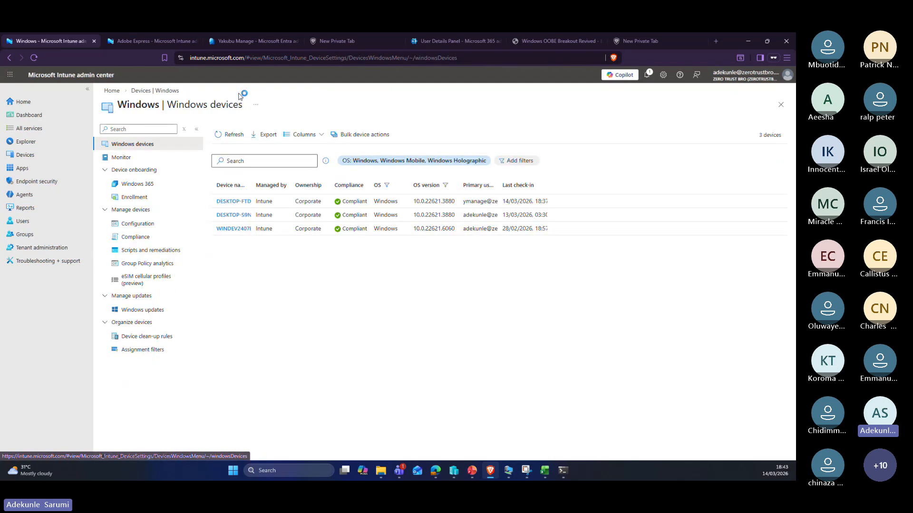
{"action": "left_click", "coordinate": [237, 41]}
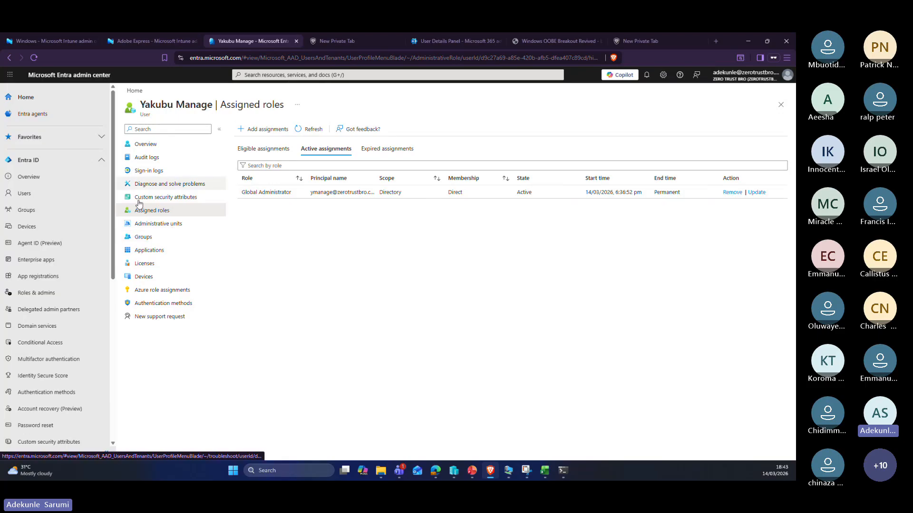
{"action": "left_click", "coordinate": [151, 41]}
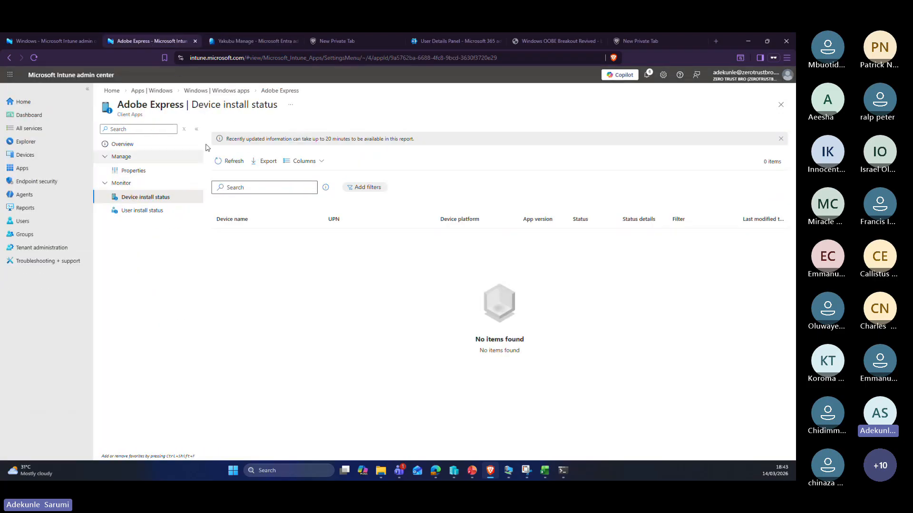
{"action": "left_click", "coordinate": [245, 42]}
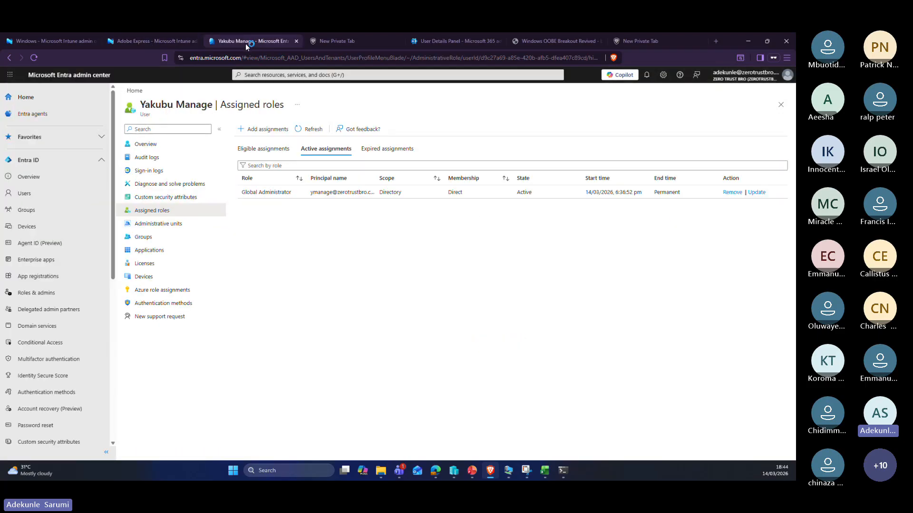
{"action": "left_click", "coordinate": [508, 471]}
{"action": "scroll", "coordinate": [400, 304], "scroll_direction": "down", "scroll_amount": 4}
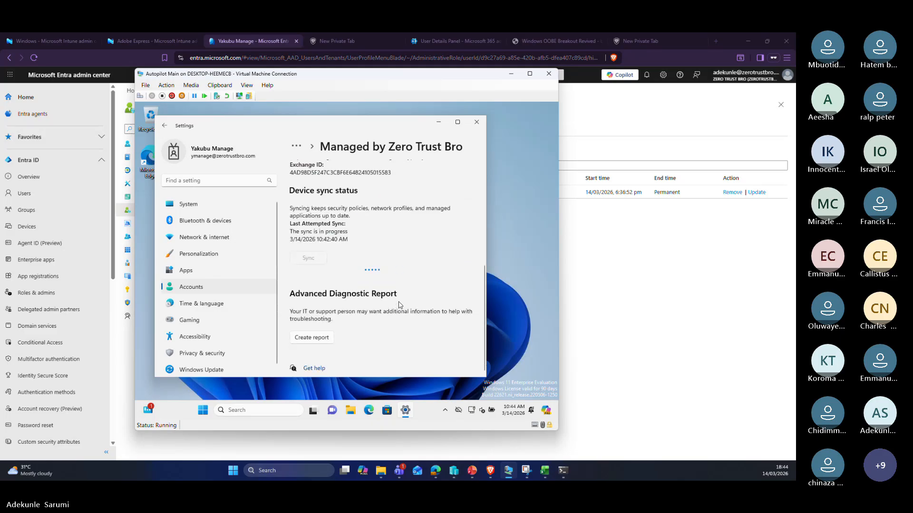
{"action": "scroll", "coordinate": [399, 304], "scroll_direction": "up", "scroll_amount": 3}
{"action": "scroll", "coordinate": [400, 304], "scroll_direction": "up", "scroll_amount": 3}
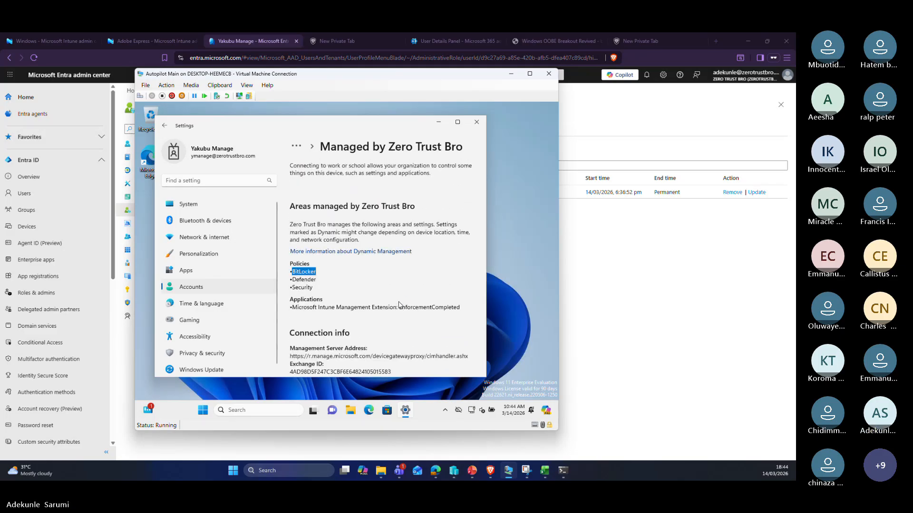
{"action": "scroll", "coordinate": [399, 305], "scroll_direction": "down", "scroll_amount": 5}
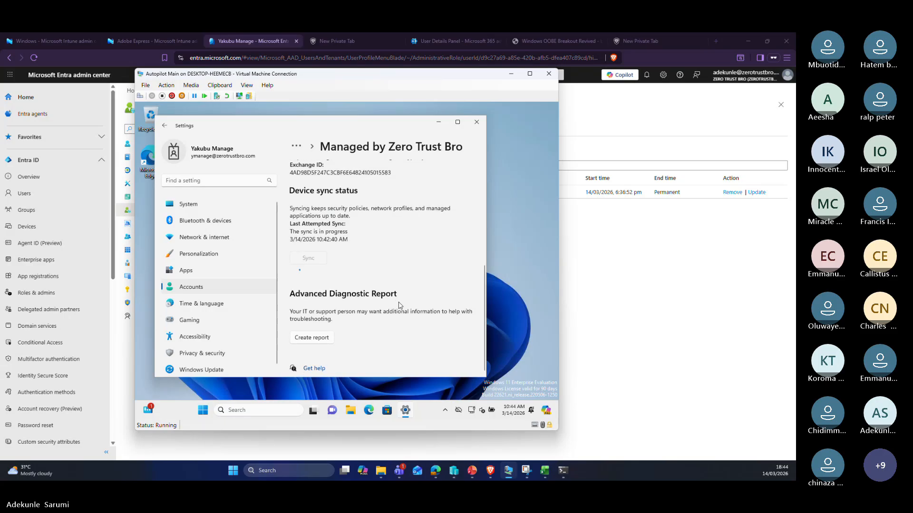
{"action": "scroll", "coordinate": [400, 305], "scroll_direction": "up", "scroll_amount": 1}
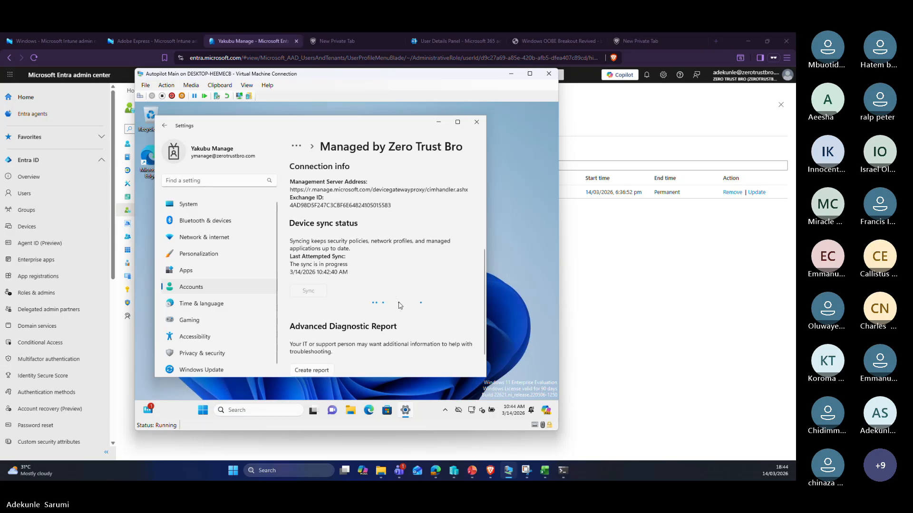
{"action": "scroll", "coordinate": [399, 305], "scroll_direction": "up", "scroll_amount": 5}
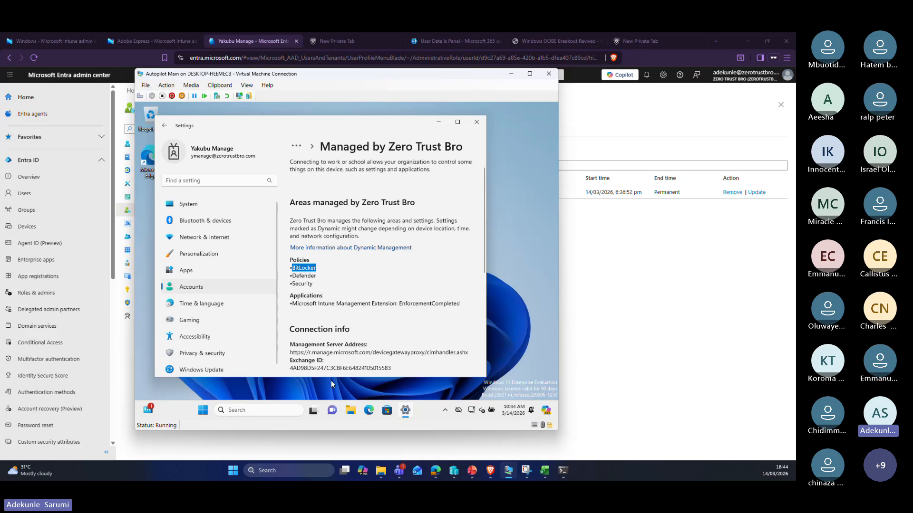
{"action": "left_click", "coordinate": [259, 409]}
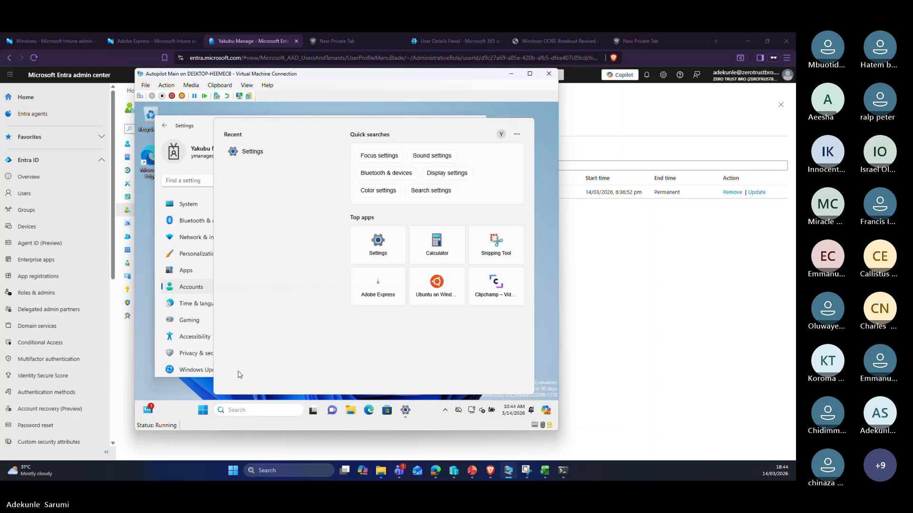
Step: Scroll the VM's All apps list in Start and launch the newly installed Adobe Express
{"action": "left_click", "coordinate": [207, 413]}
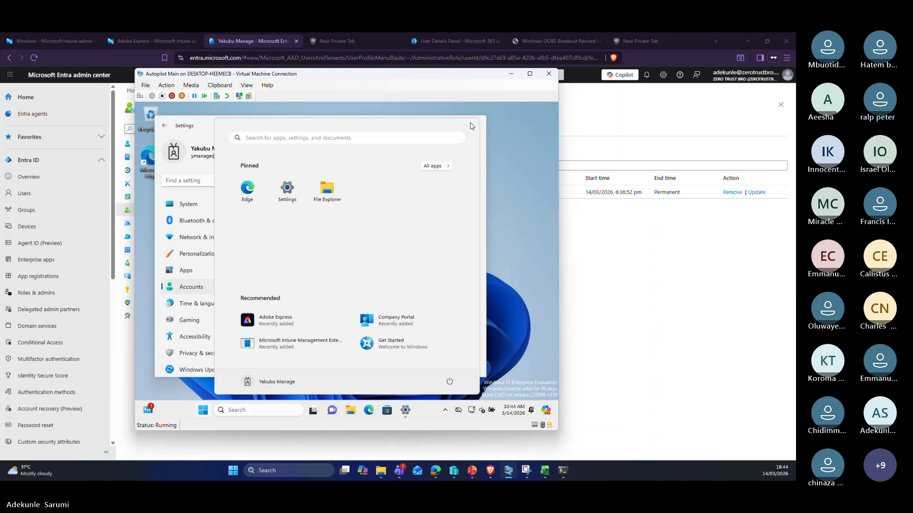
{"action": "left_click", "coordinate": [440, 167]}
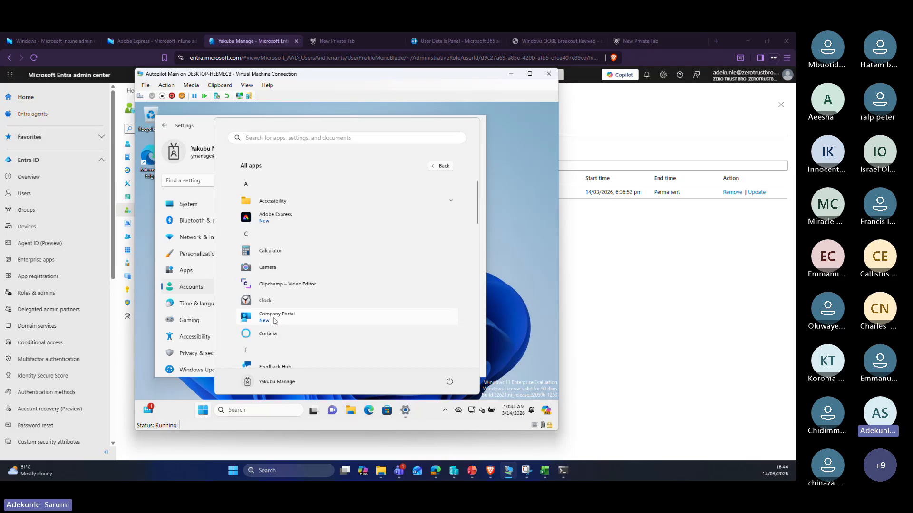
{"action": "scroll", "coordinate": [271, 318], "scroll_direction": "down", "scroll_amount": 3}
{"action": "scroll", "coordinate": [274, 321], "scroll_direction": "down", "scroll_amount": 10}
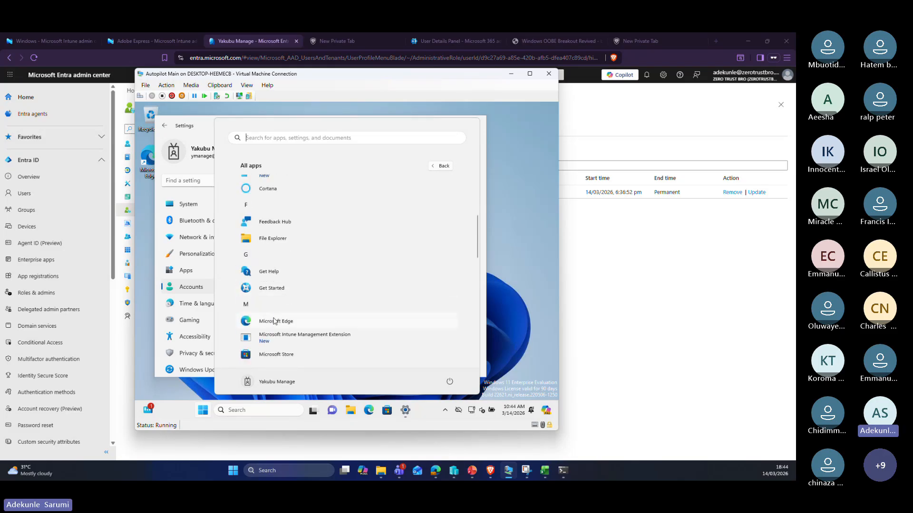
{"action": "scroll", "coordinate": [274, 322], "scroll_direction": "down", "scroll_amount": 8}
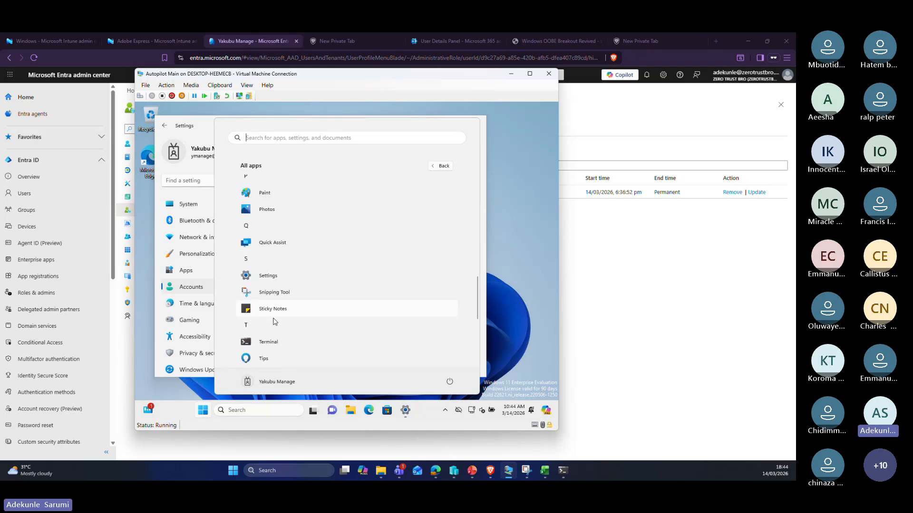
{"action": "scroll", "coordinate": [274, 322], "scroll_direction": "up", "scroll_amount": 20}
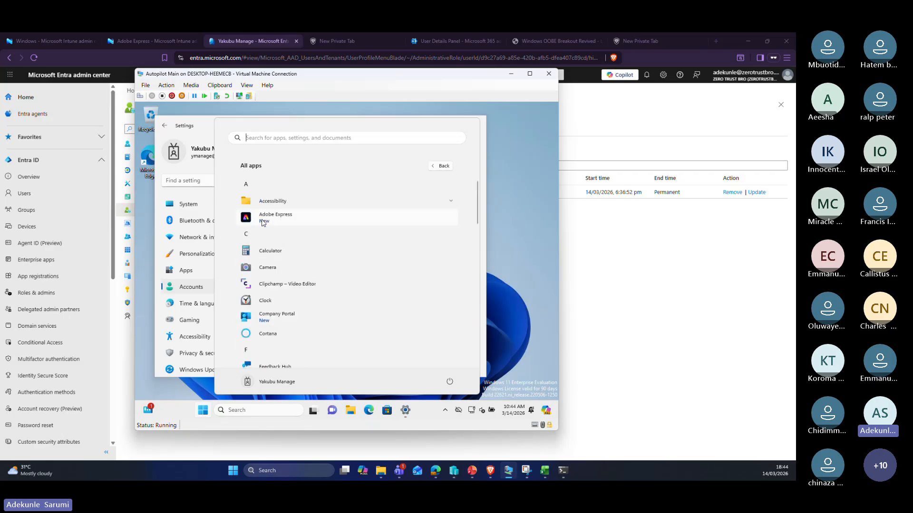
{"action": "left_click", "coordinate": [262, 219]}
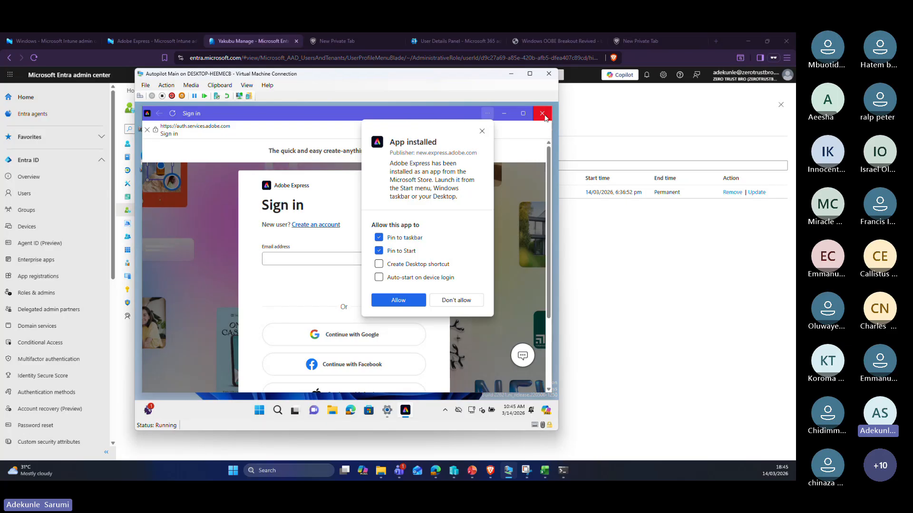
Step: Close the Adobe Express sign-in window and minimize the VM's Settings window
{"action": "left_click", "coordinate": [545, 118]}
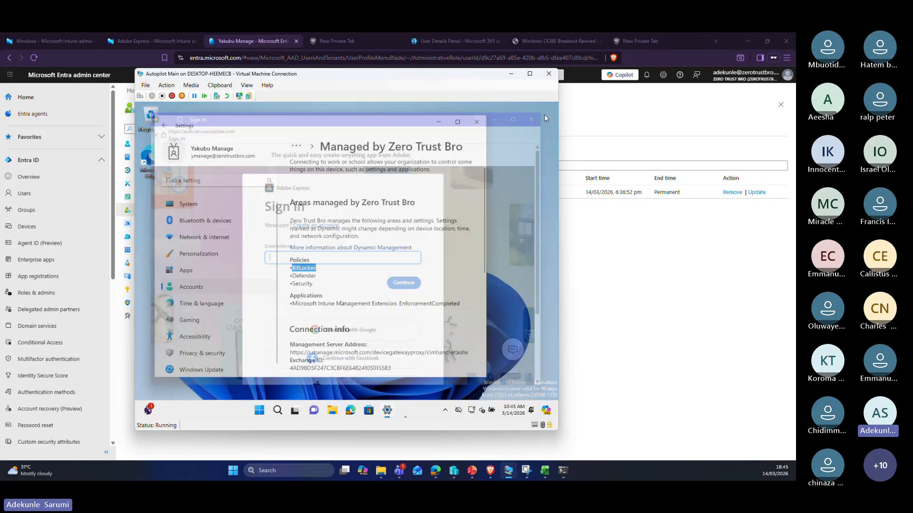
{"action": "scroll", "coordinate": [337, 274], "scroll_direction": "down", "scroll_amount": 5}
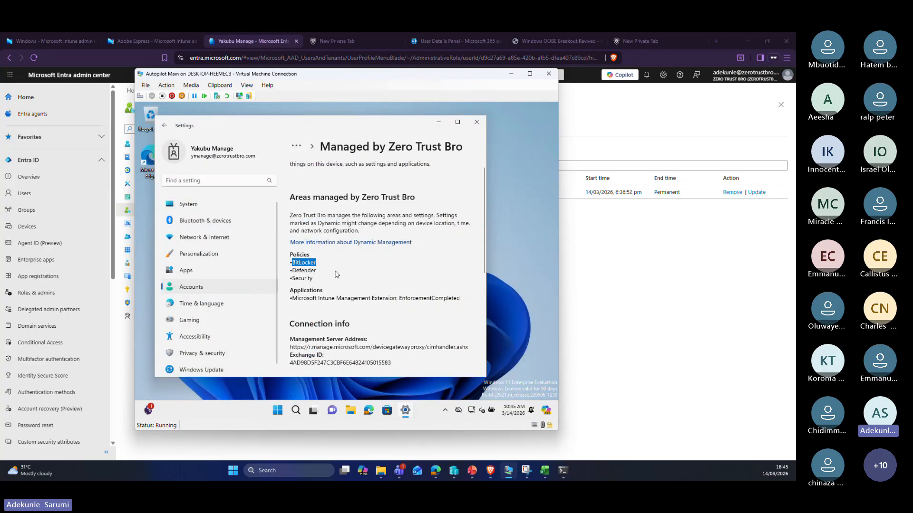
{"action": "left_click", "coordinate": [438, 122]}
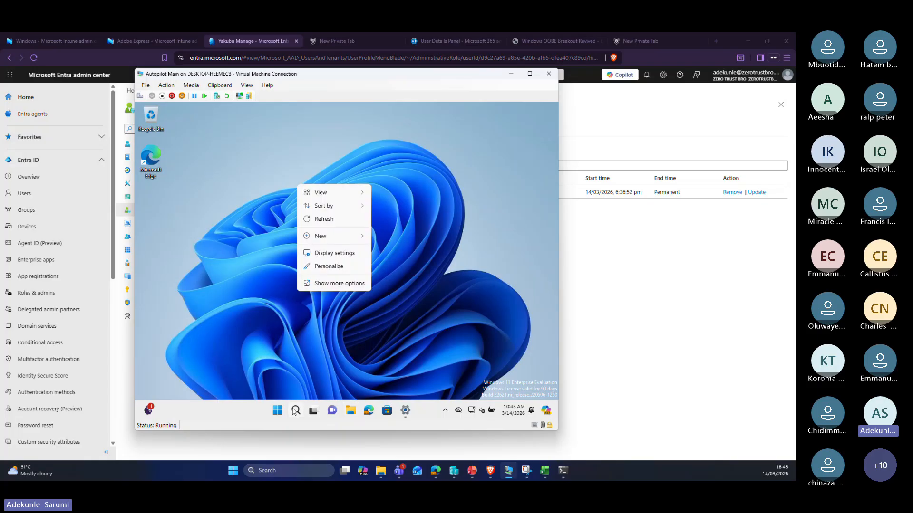
Step: Launch Company Portal from Start and sign back in after the session timeout
{"action": "left_click", "coordinate": [278, 410]}
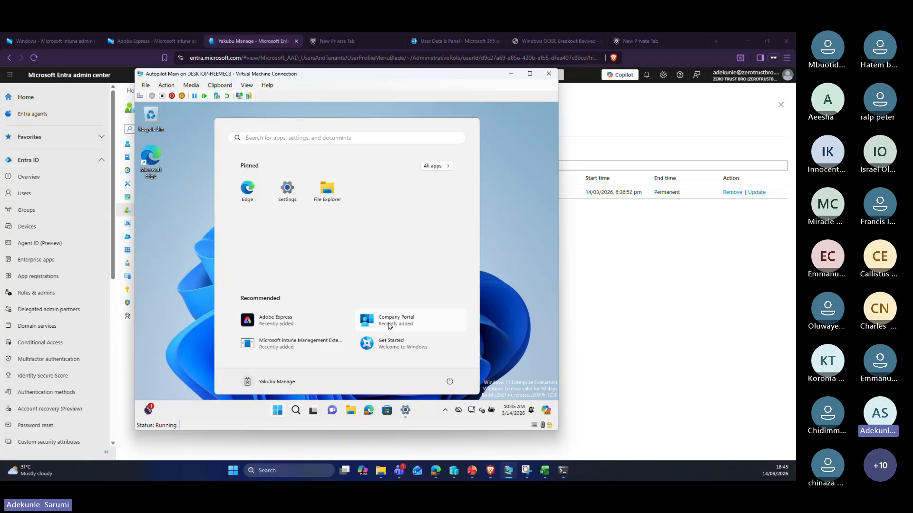
{"action": "left_click", "coordinate": [388, 323]}
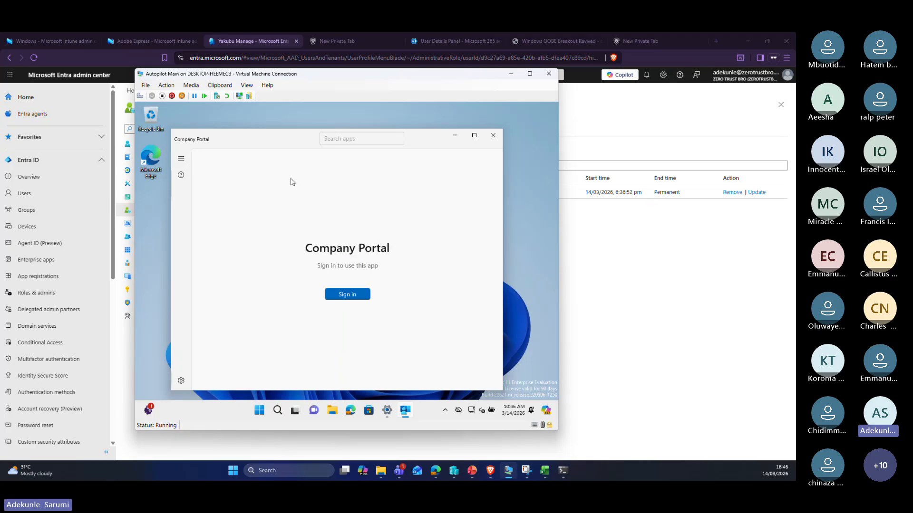
{"action": "left_click", "coordinate": [338, 295]}
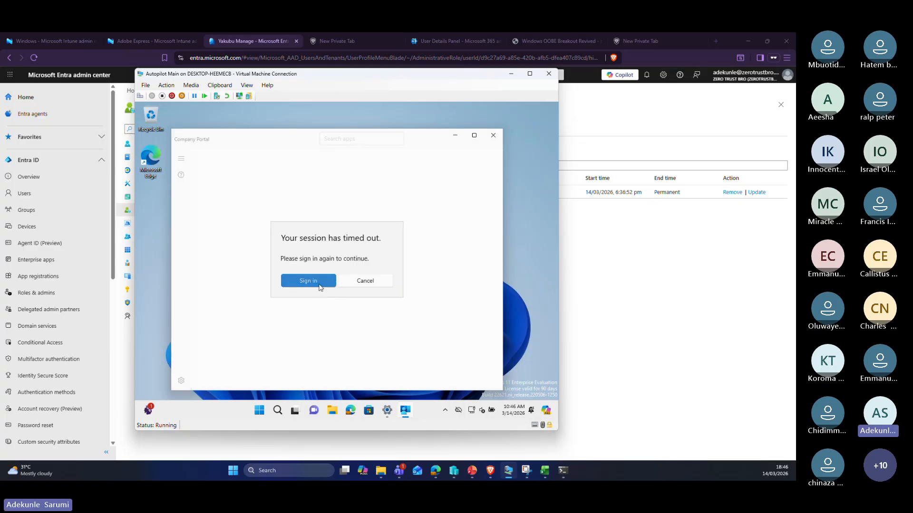
{"action": "left_click", "coordinate": [320, 286]}
{"action": "left_click", "coordinate": [344, 297]}
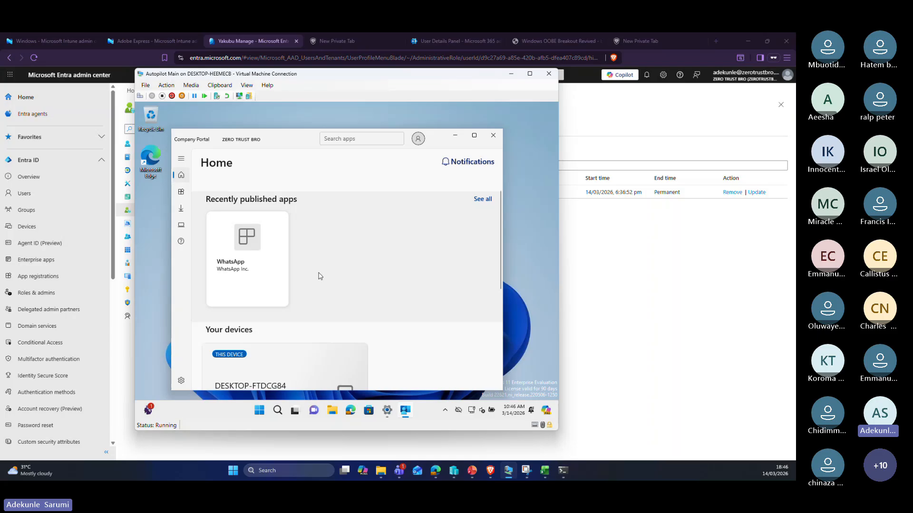
Step: Open WhatsApp's app details in Company Portal and scroll through them
{"action": "left_click", "coordinate": [263, 272]}
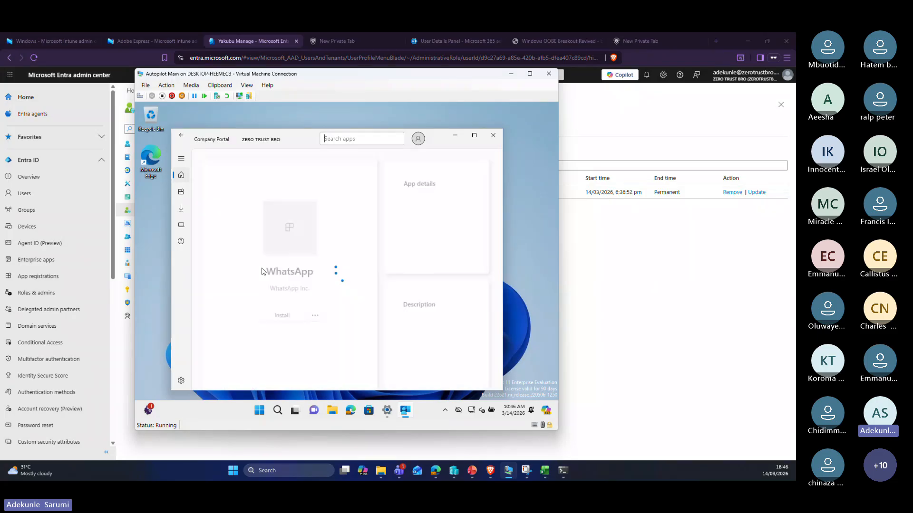
{"action": "scroll", "coordinate": [353, 226], "scroll_direction": "down", "scroll_amount": 1}
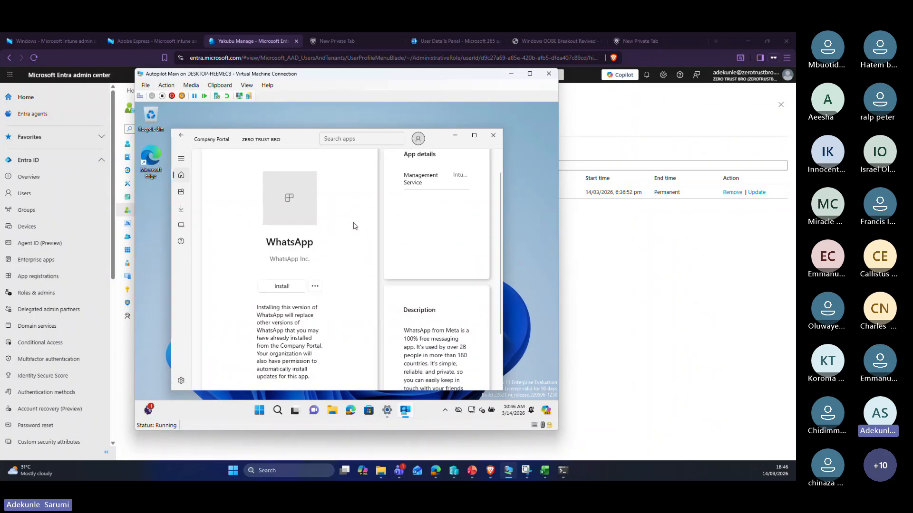
{"action": "scroll", "coordinate": [355, 226], "scroll_direction": "up", "scroll_amount": 1}
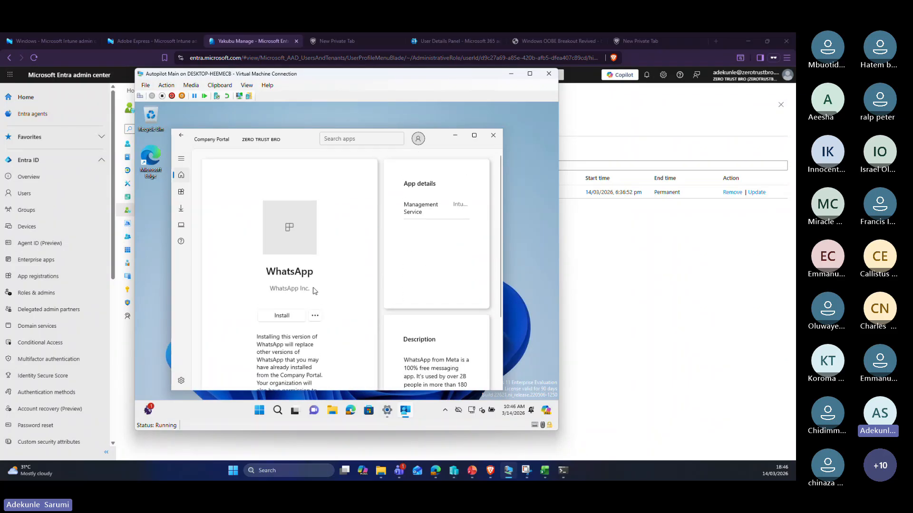
{"action": "scroll", "coordinate": [292, 321], "scroll_direction": "down", "scroll_amount": 2}
{"action": "scroll", "coordinate": [292, 320], "scroll_direction": "up", "scroll_amount": 1}
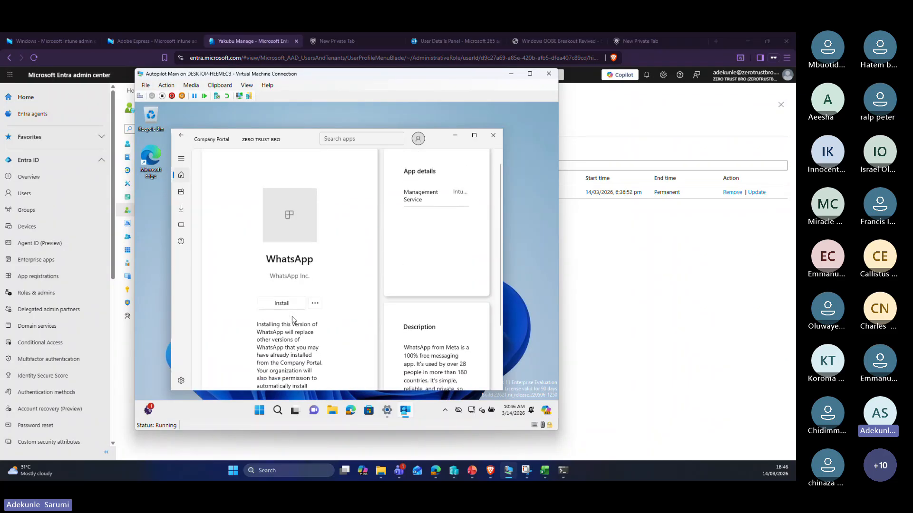
{"action": "scroll", "coordinate": [292, 319], "scroll_direction": "down", "scroll_amount": 2}
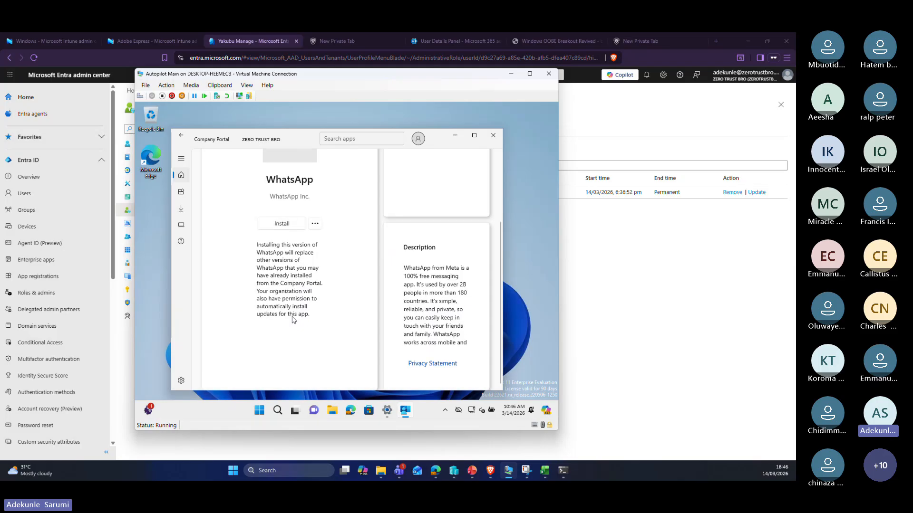
{"action": "scroll", "coordinate": [292, 319], "scroll_direction": "up", "scroll_amount": 1}
{"action": "scroll", "coordinate": [292, 320], "scroll_direction": "down", "scroll_amount": 2}
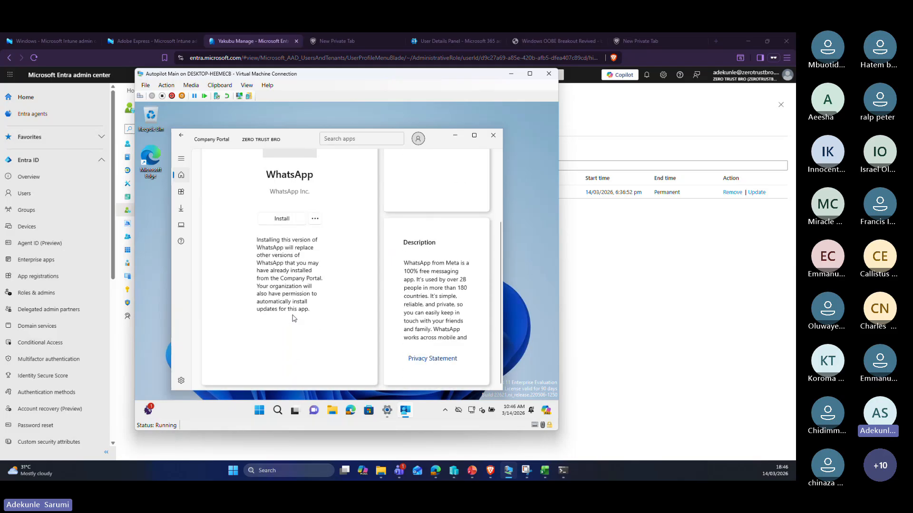
{"action": "scroll", "coordinate": [291, 320], "scroll_direction": "up", "scroll_amount": 2}
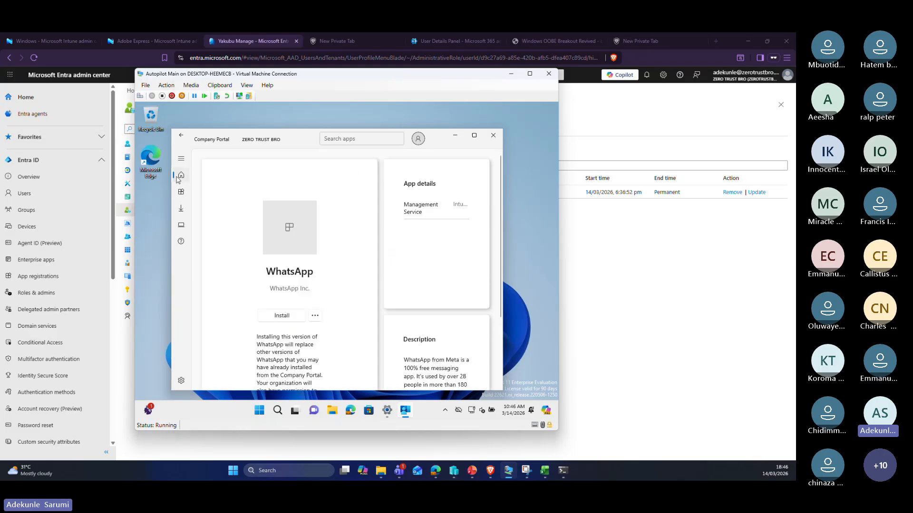
Step: Show Downloads & updates listing Adobe Express and Company Portal installed, and open Adobe Express's actions
{"action": "left_click", "coordinate": [181, 158]}
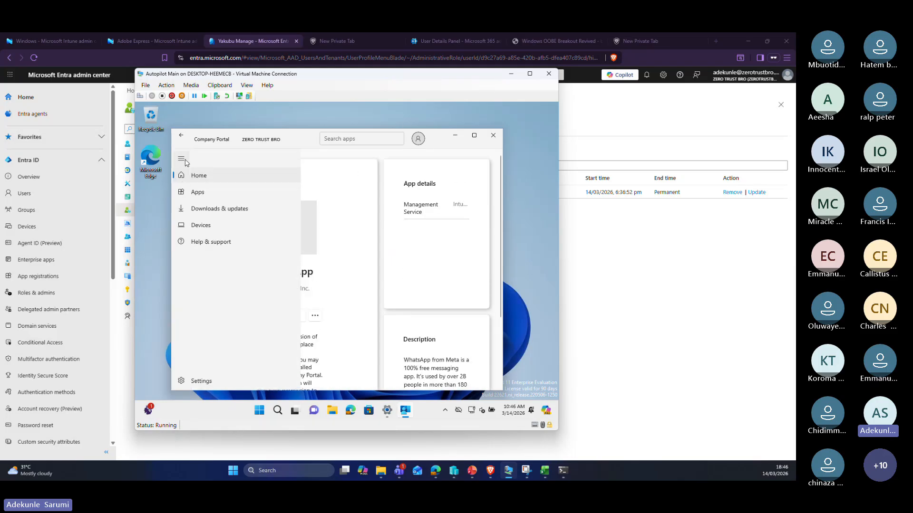
{"action": "left_click", "coordinate": [205, 208]}
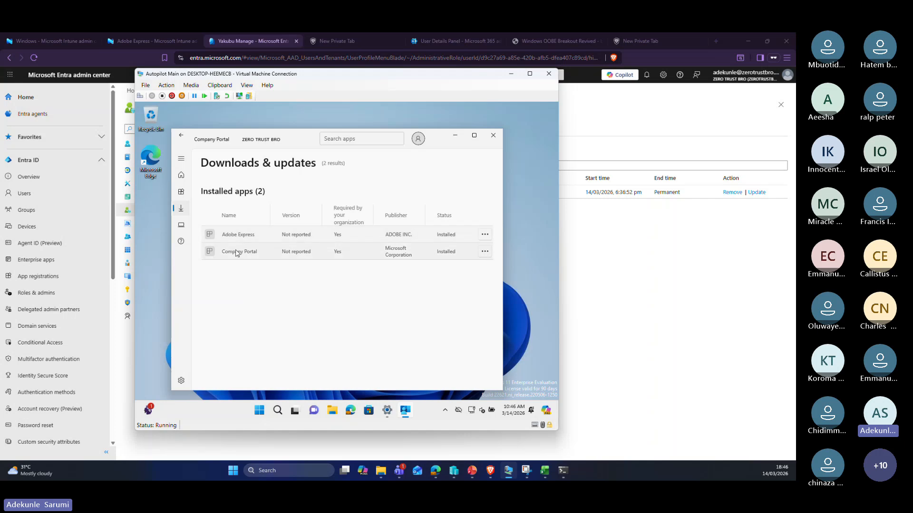
{"action": "left_click", "coordinate": [485, 235]}
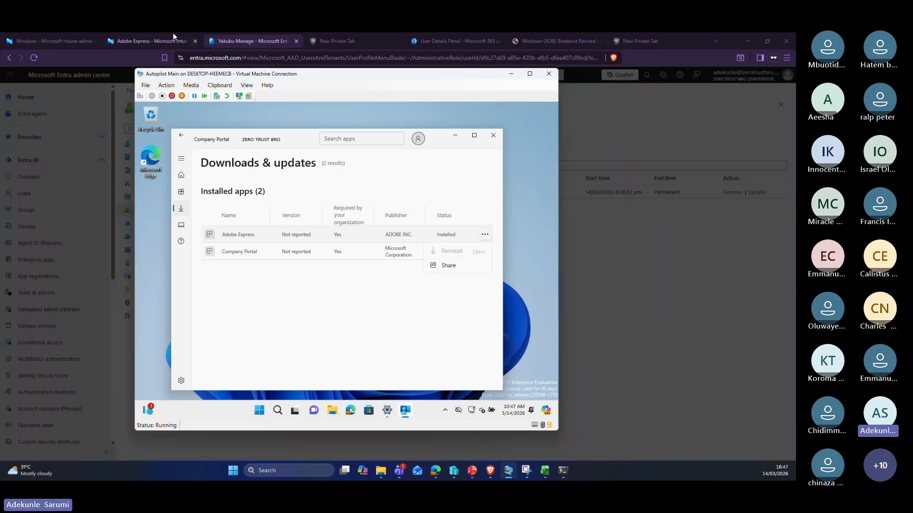
Step: Switch to Intune and open Adobe Express's Properties from the Windows apps list
{"action": "left_click", "coordinate": [161, 39]}
{"action": "left_click", "coordinate": [159, 40]}
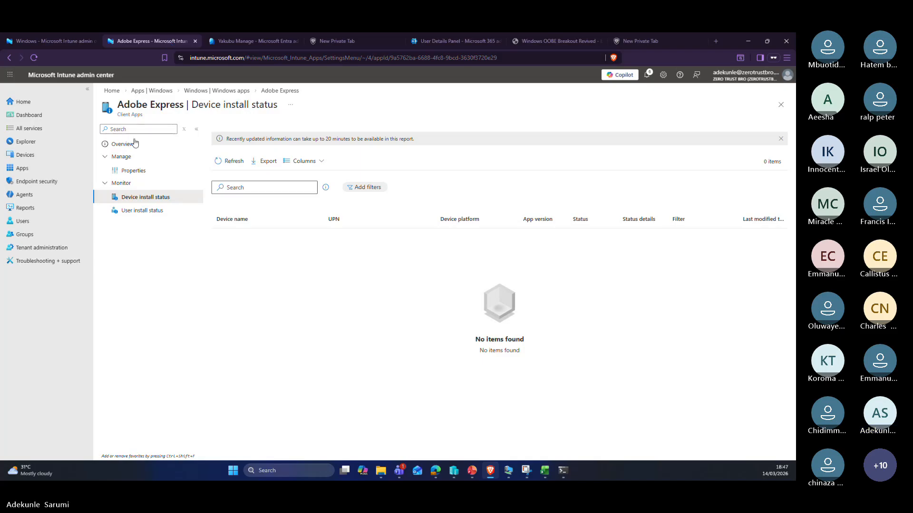
{"action": "left_click", "coordinate": [241, 90]}
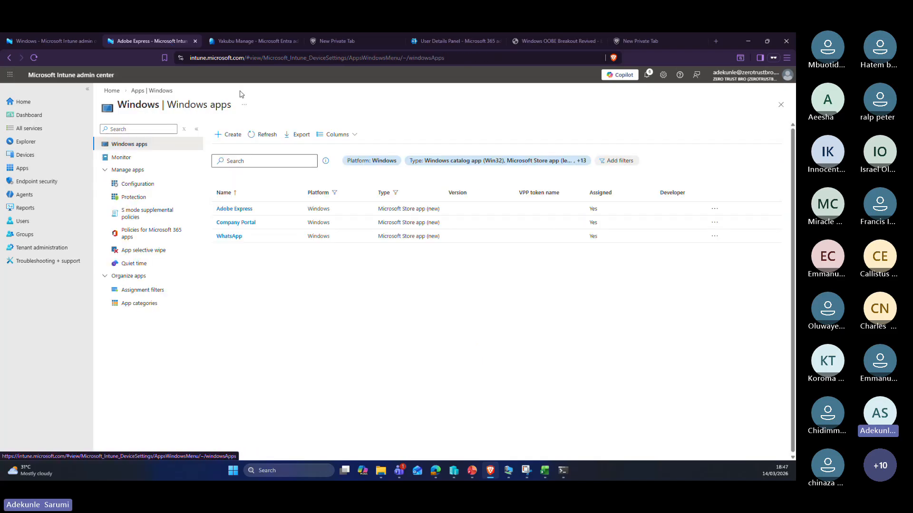
{"action": "left_click", "coordinate": [240, 211]}
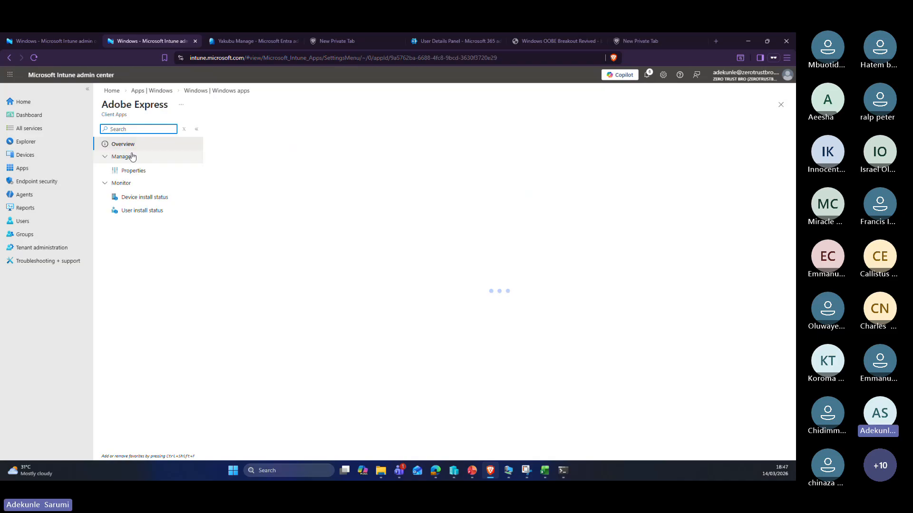
{"action": "left_click", "coordinate": [139, 172]}
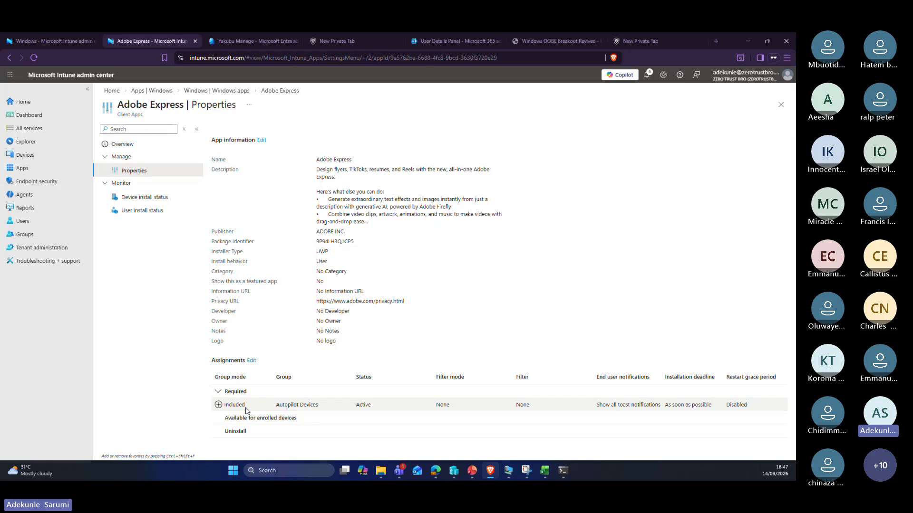
Step: Edit Adobe Express assignments and inspect the Required Autopilot Devices assignment without deleting it
{"action": "left_click", "coordinate": [251, 361]}
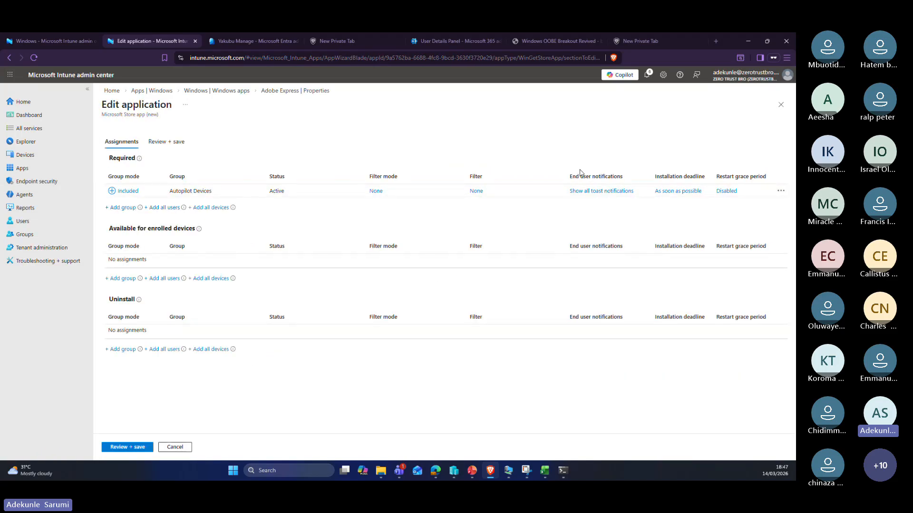
{"action": "left_click", "coordinate": [780, 191]}
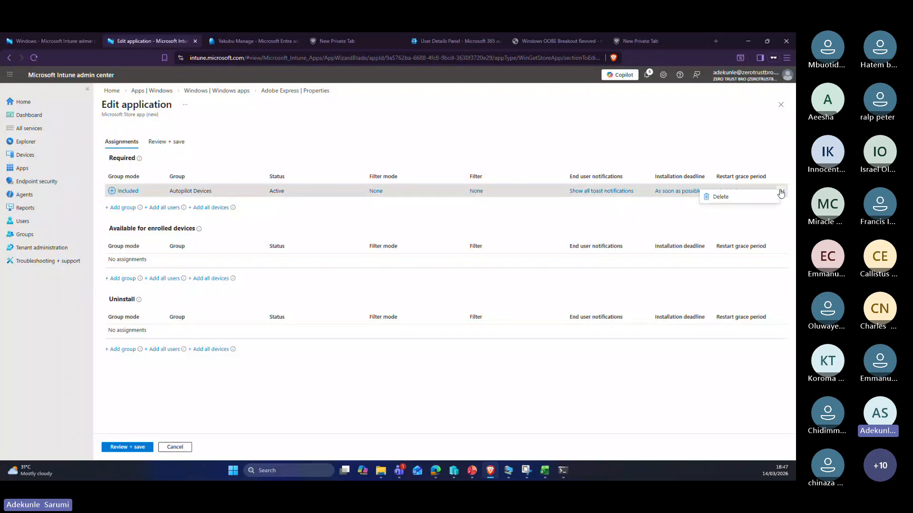
{"action": "left_click", "coordinate": [703, 147]}
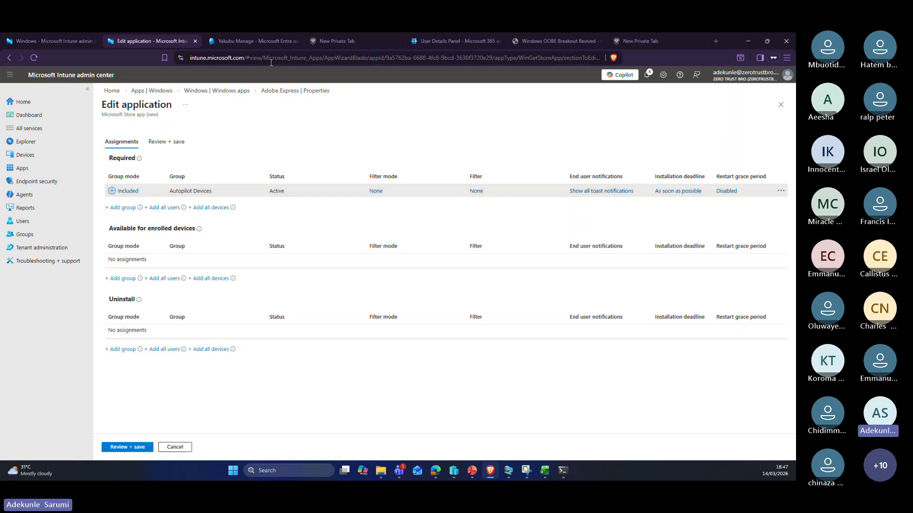
Step: Back in the VM's Company Portal, return Home and look at WhatsApp's details and options
{"action": "left_click", "coordinate": [508, 471]}
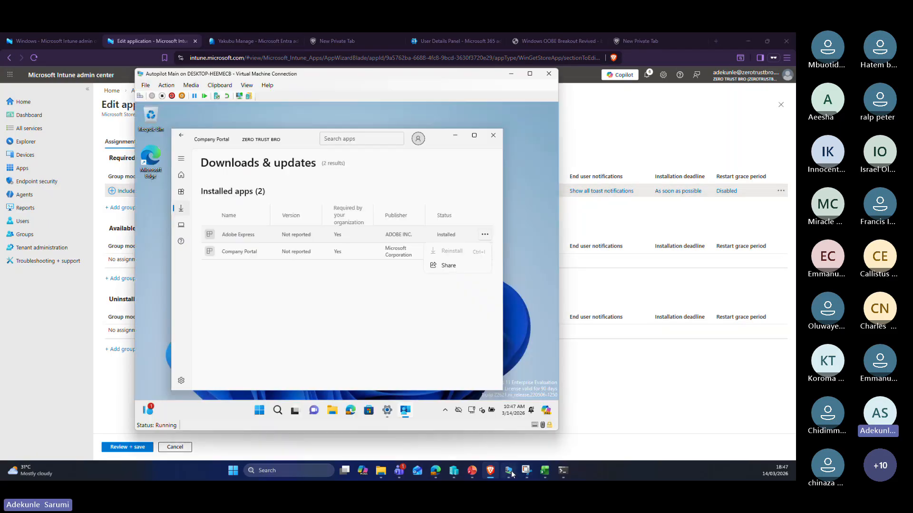
{"action": "left_click", "coordinate": [406, 248]}
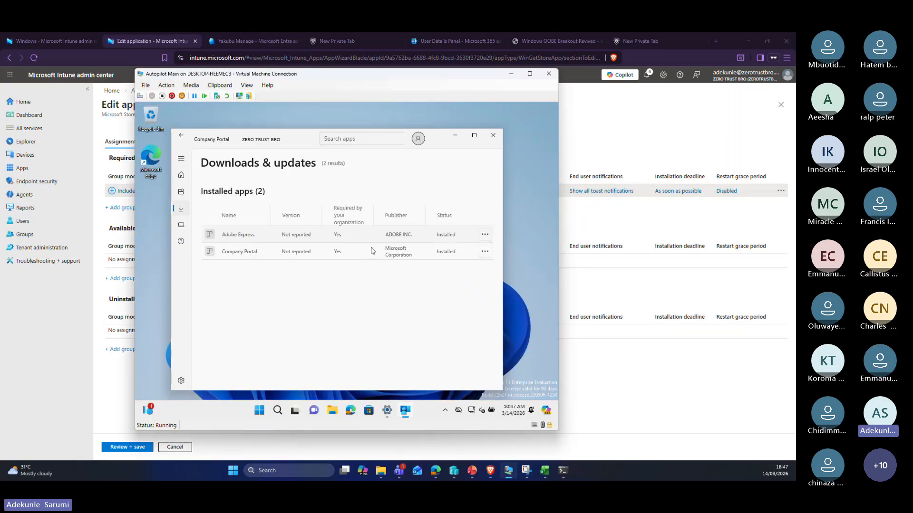
{"action": "left_click", "coordinate": [181, 174]}
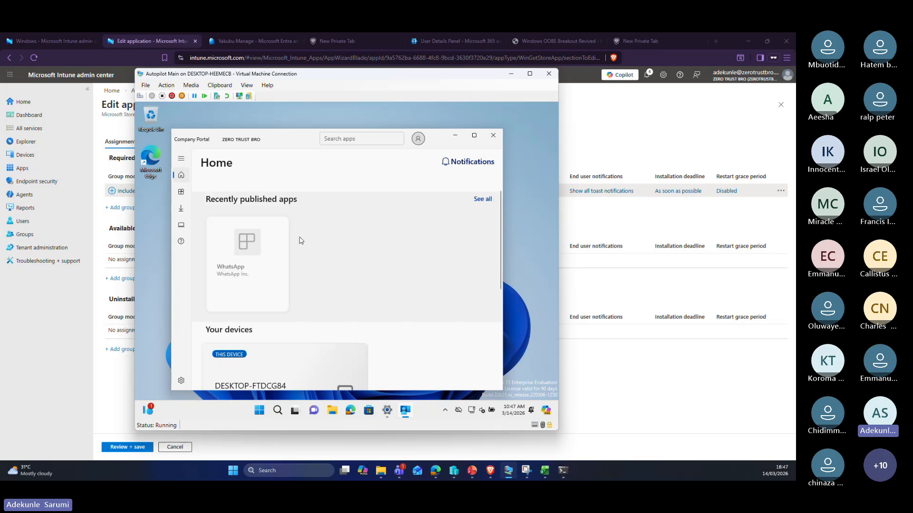
{"action": "left_click", "coordinate": [272, 232]}
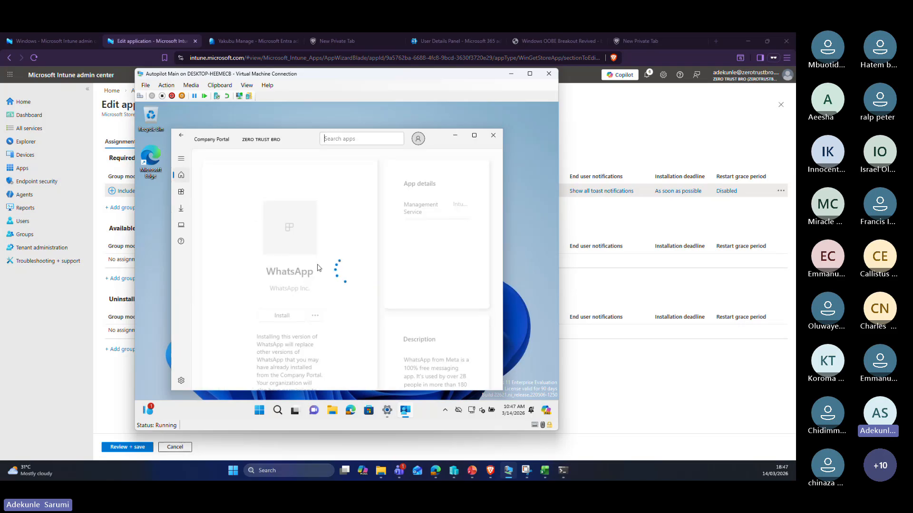
{"action": "scroll", "coordinate": [326, 248], "scroll_direction": "down", "scroll_amount": 1}
{"action": "left_click", "coordinate": [314, 221]}
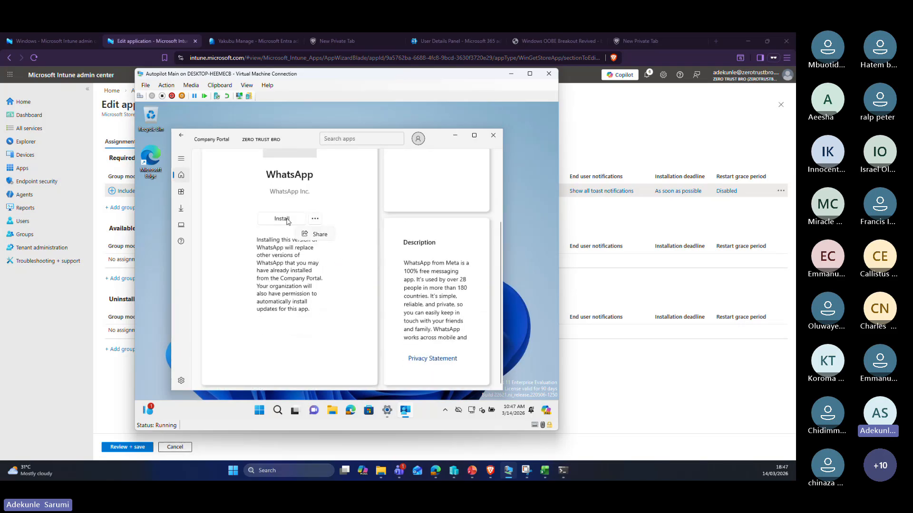
{"action": "left_click", "coordinate": [180, 165]}
Step: View Help & support, then the Devices page listing DESKTOP-FTDCG84 as able to access company resources
{"action": "left_click", "coordinate": [184, 241]}
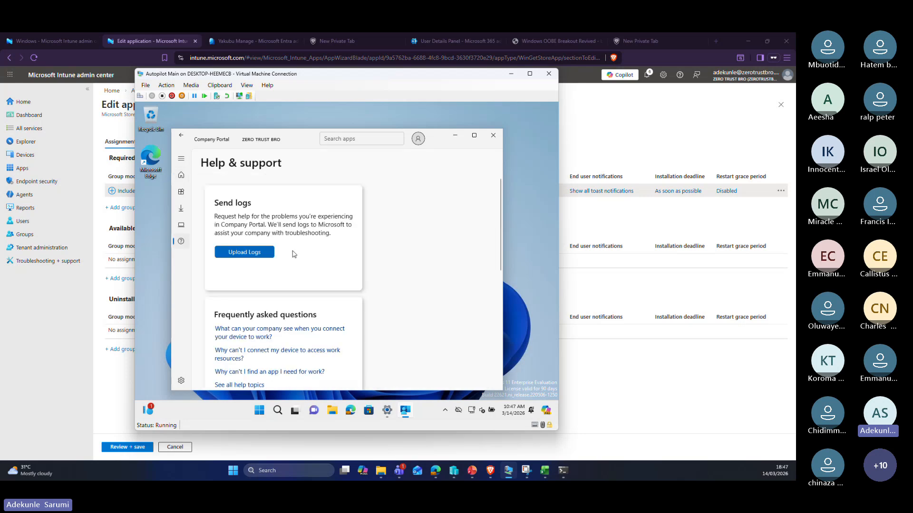
{"action": "scroll", "coordinate": [285, 252], "scroll_direction": "down", "scroll_amount": 3}
{"action": "scroll", "coordinate": [292, 255], "scroll_direction": "up", "scroll_amount": 5}
{"action": "left_click", "coordinate": [181, 226]}
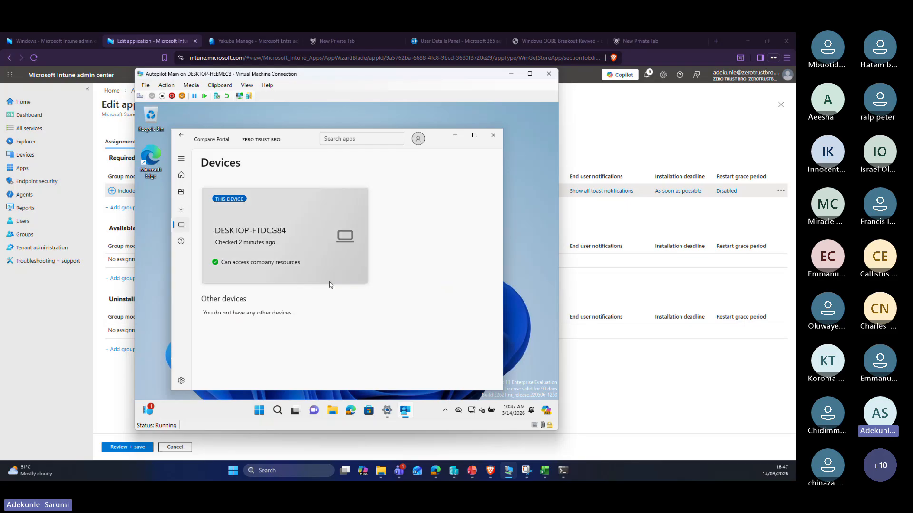
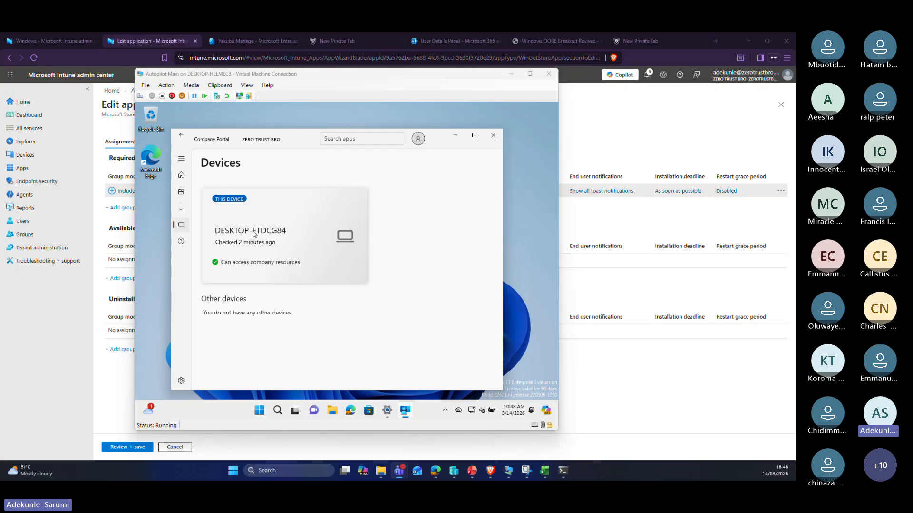
Step: Check that DESKTOP-FTDCG84 can access company resources, then return to the Company Portal Home page
{"action": "left_click", "coordinate": [255, 233]}
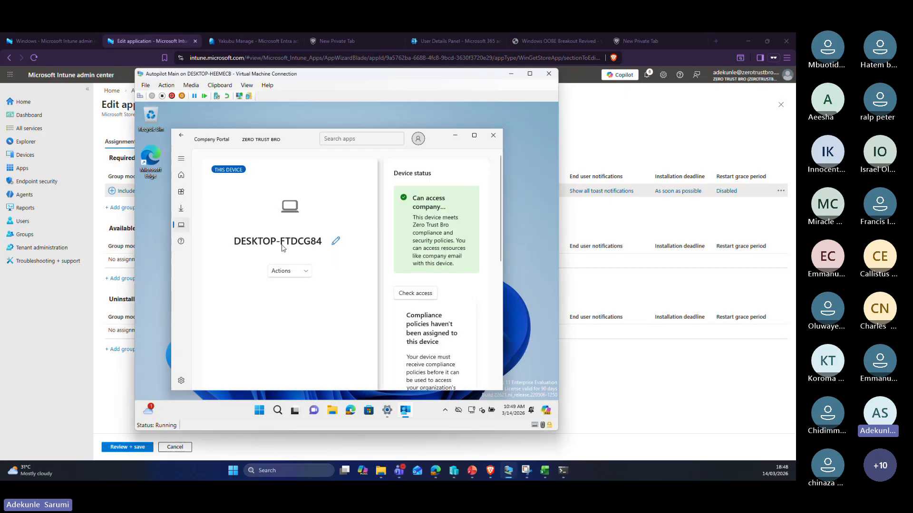
{"action": "left_click", "coordinate": [181, 176]}
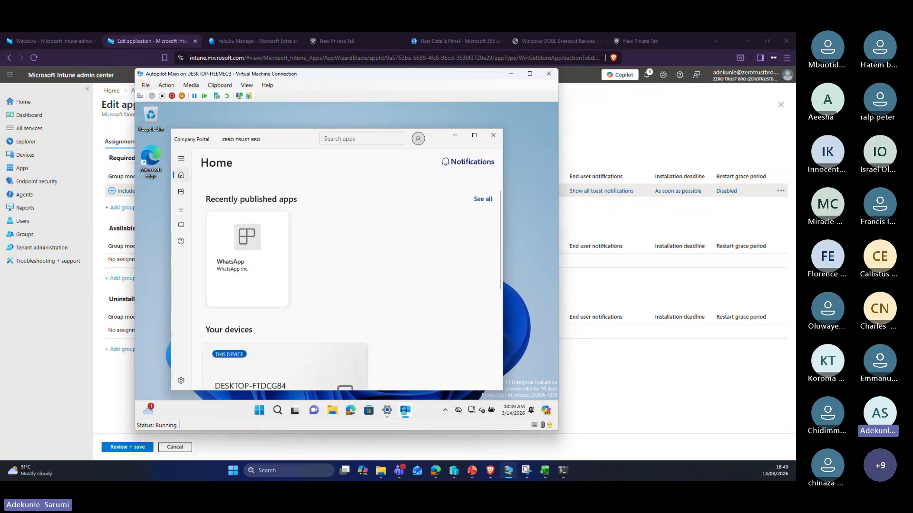
{"action": "left_click", "coordinate": [141, 39]}
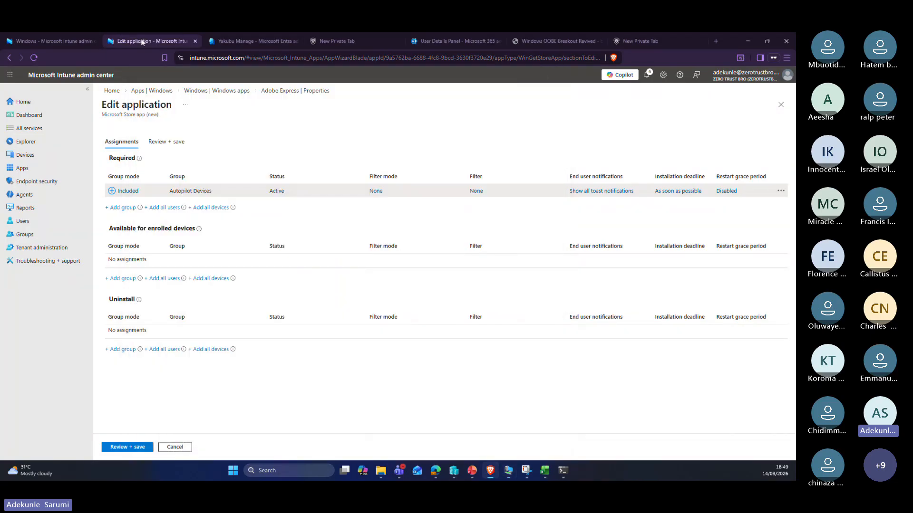
{"action": "left_click", "coordinate": [294, 93]}
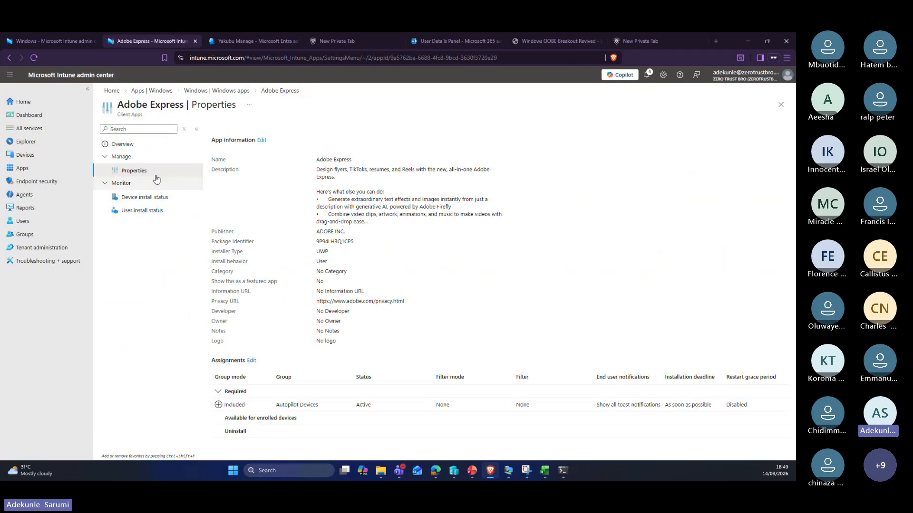
{"action": "left_click", "coordinate": [152, 197]}
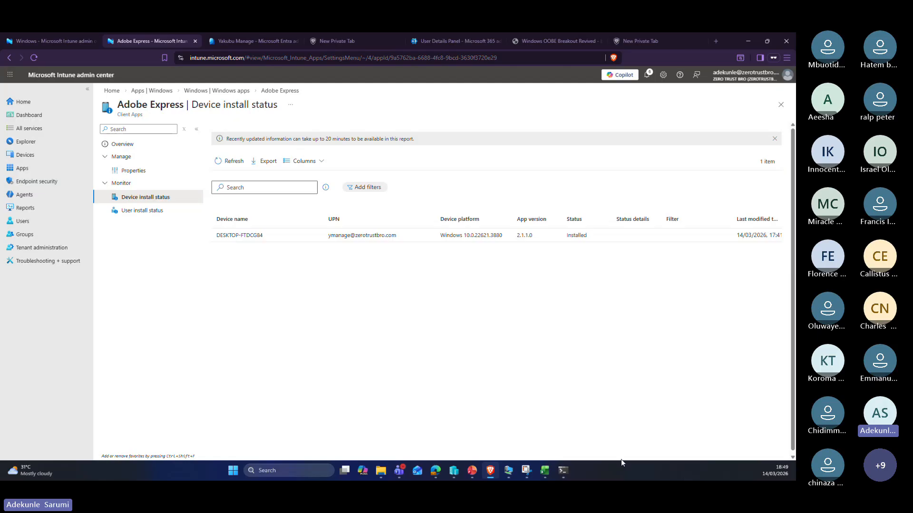
Step: Bring up the Week 3 slides and advance past Quiz Prep – Key Concepts to Summary & Key Takeaways
{"action": "left_click", "coordinate": [475, 409]}
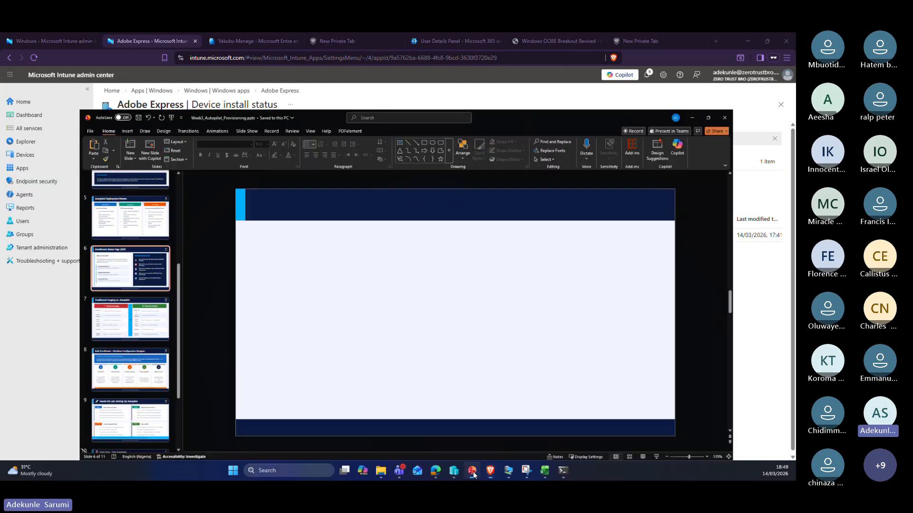
{"action": "scroll", "coordinate": [82, 358], "scroll_direction": "down", "scroll_amount": 2}
{"action": "scroll", "coordinate": [82, 358], "scroll_direction": "down", "scroll_amount": 1}
{"action": "left_click", "coordinate": [71, 292]}
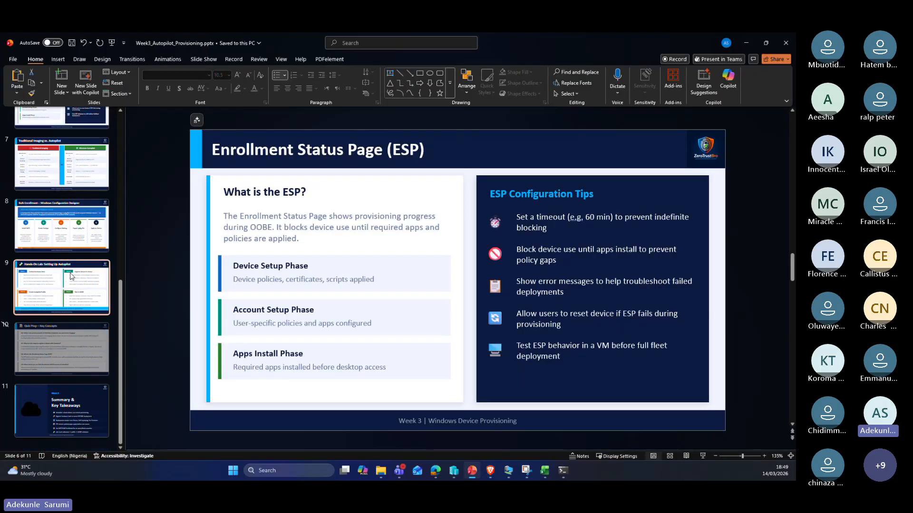
{"action": "left_click", "coordinate": [71, 357]}
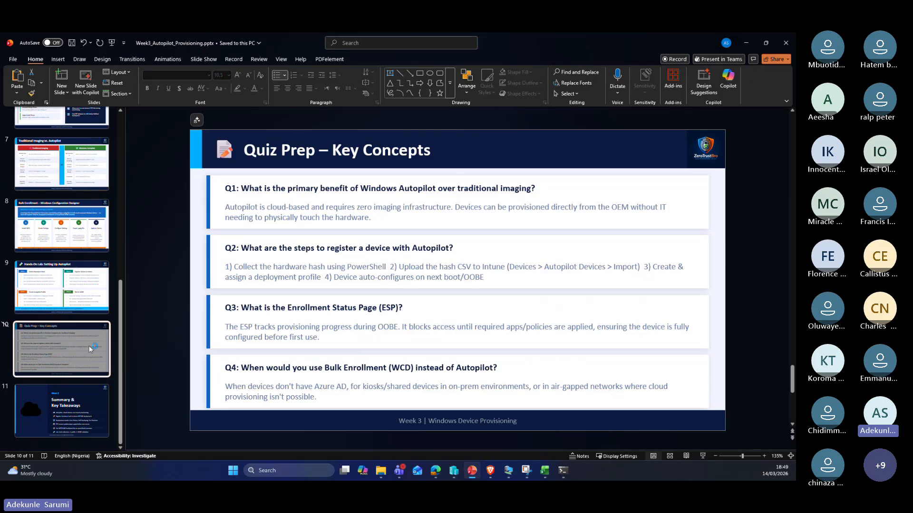
{"action": "left_click", "coordinate": [79, 407]}
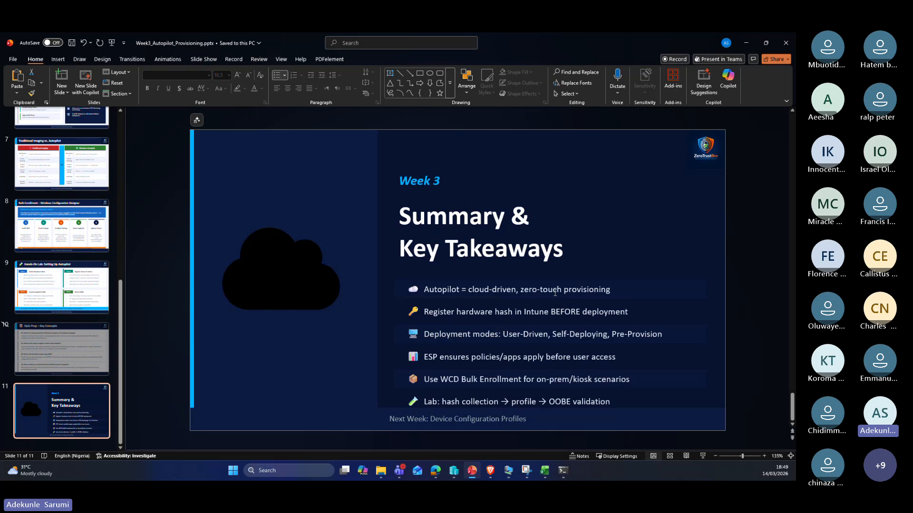
Step: Highlight the hardware hash registration and WCD Bulk Enrollment takeaways and the Next Week footer
{"action": "left_click", "coordinate": [577, 314]}
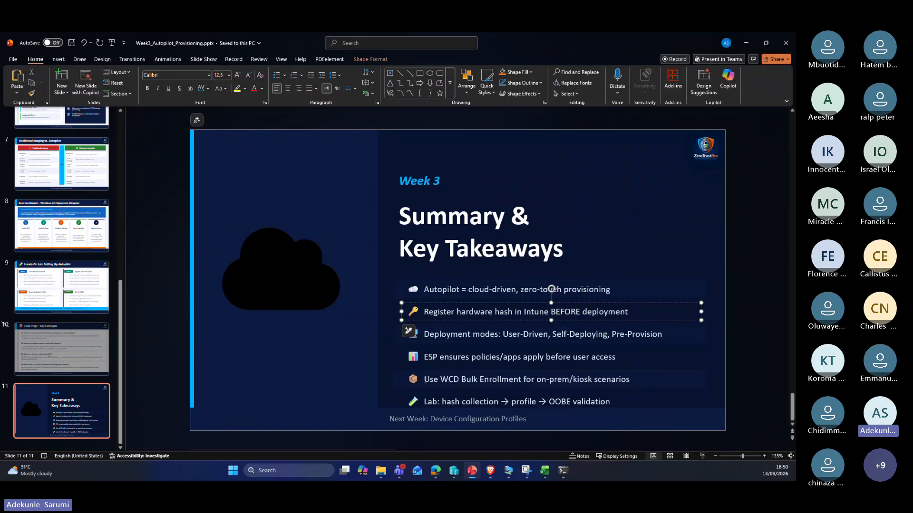
{"action": "left_click_drag", "start_coordinate": [425, 379], "coordinate": [429, 379]}
{"action": "left_click", "coordinate": [475, 380]}
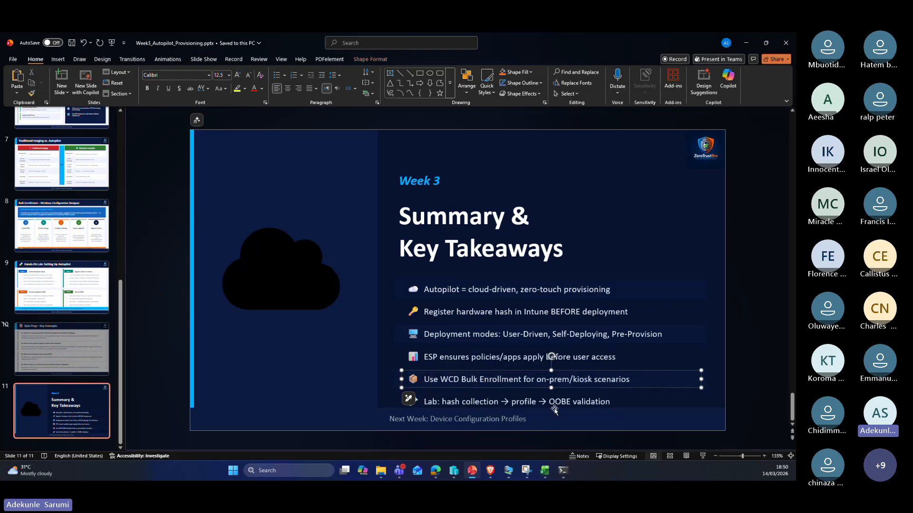
{"action": "left_click", "coordinate": [514, 421]}
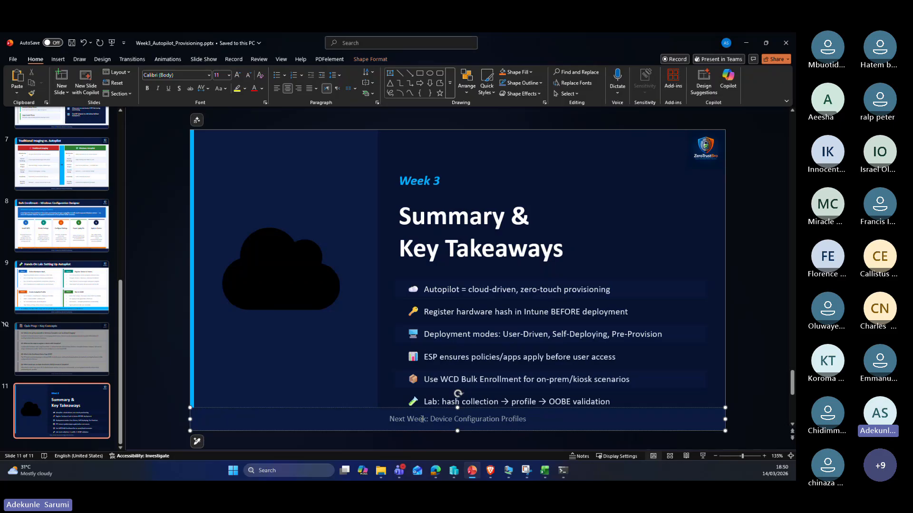
{"action": "left_click", "coordinate": [407, 420]}
Step: Minimize PowerPoint and open the Windows devices list under Devices > By platform
{"action": "left_click", "coordinate": [747, 43]}
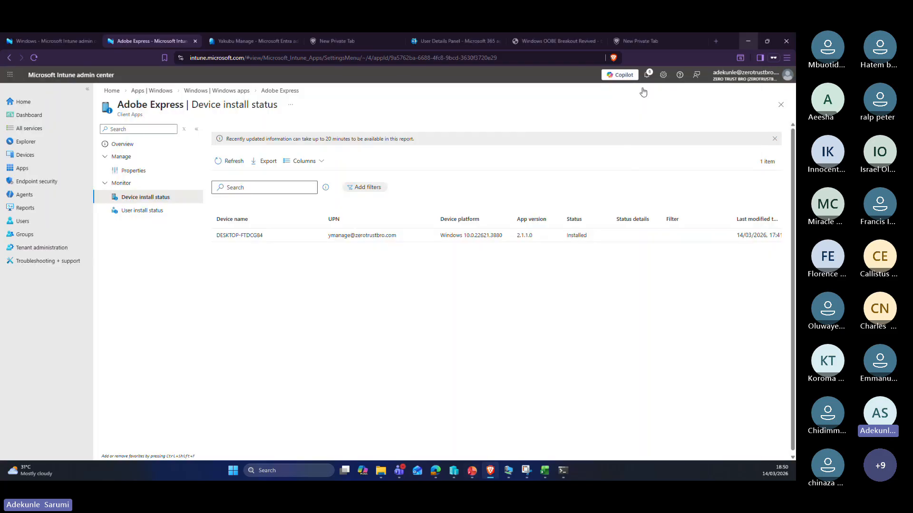
{"action": "left_click", "coordinate": [18, 155]}
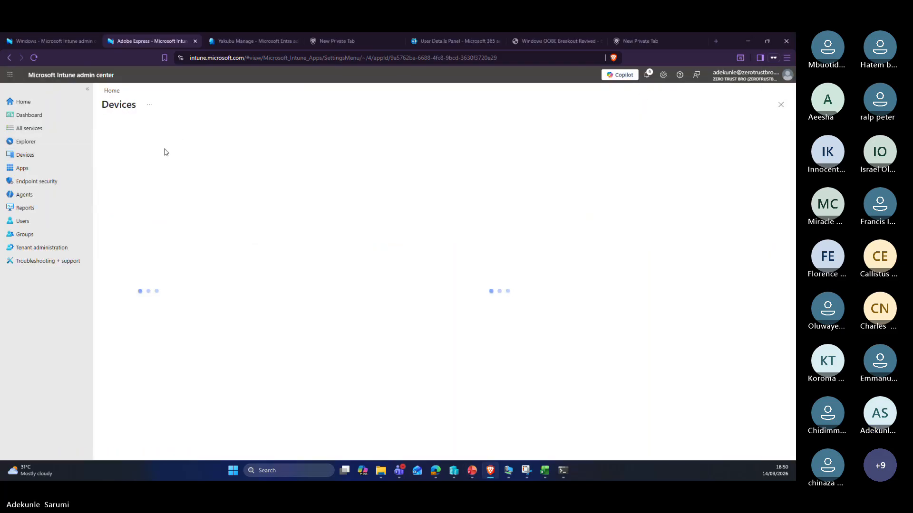
{"action": "left_click", "coordinate": [127, 211]}
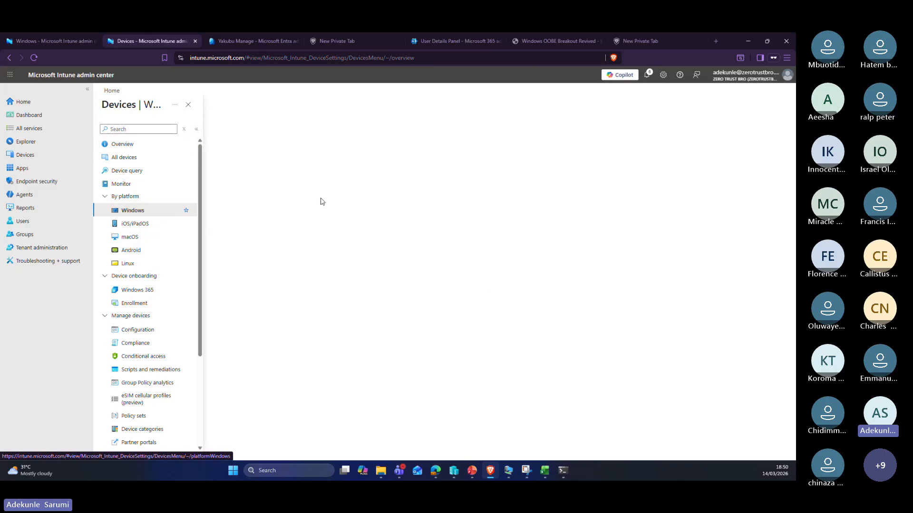